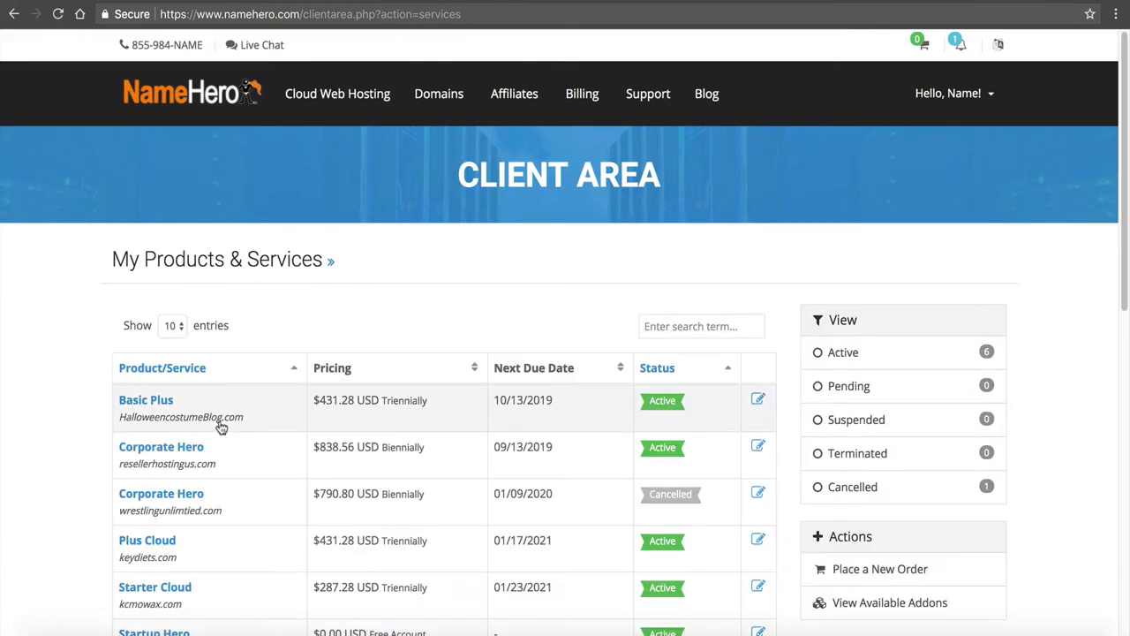
Step: Open the Starter Cloud service for kcmowax.com, check its disk usage, and log in to its cPanel
{"action": "left_click", "coordinate": [173, 589]}
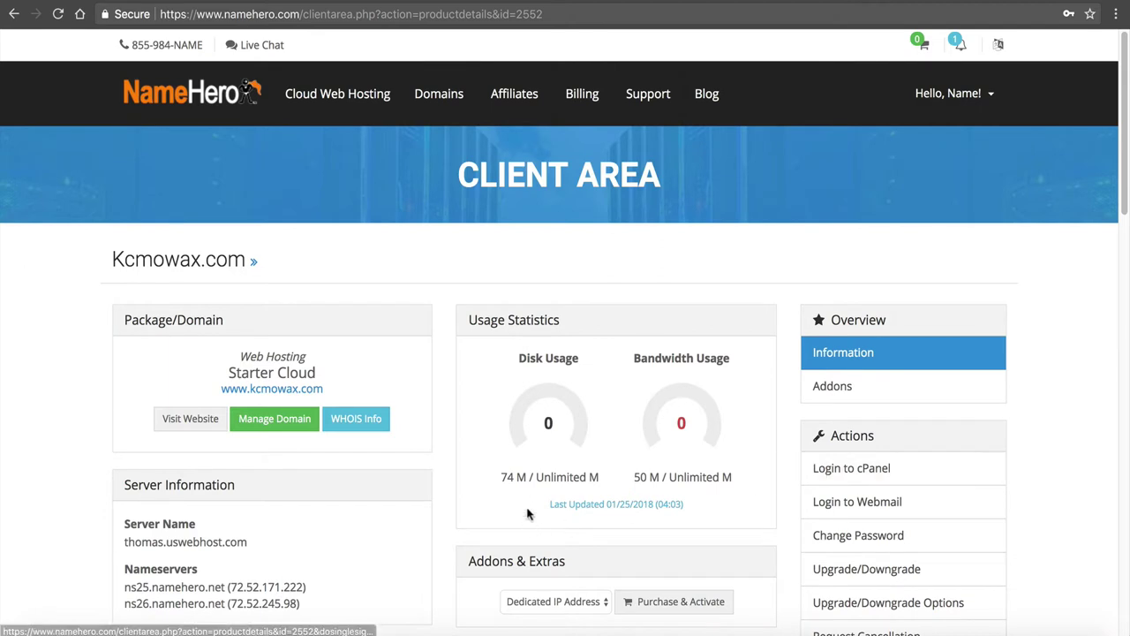
{"action": "left_click_drag", "start_coordinate": [504, 476], "coordinate": [525, 478]}
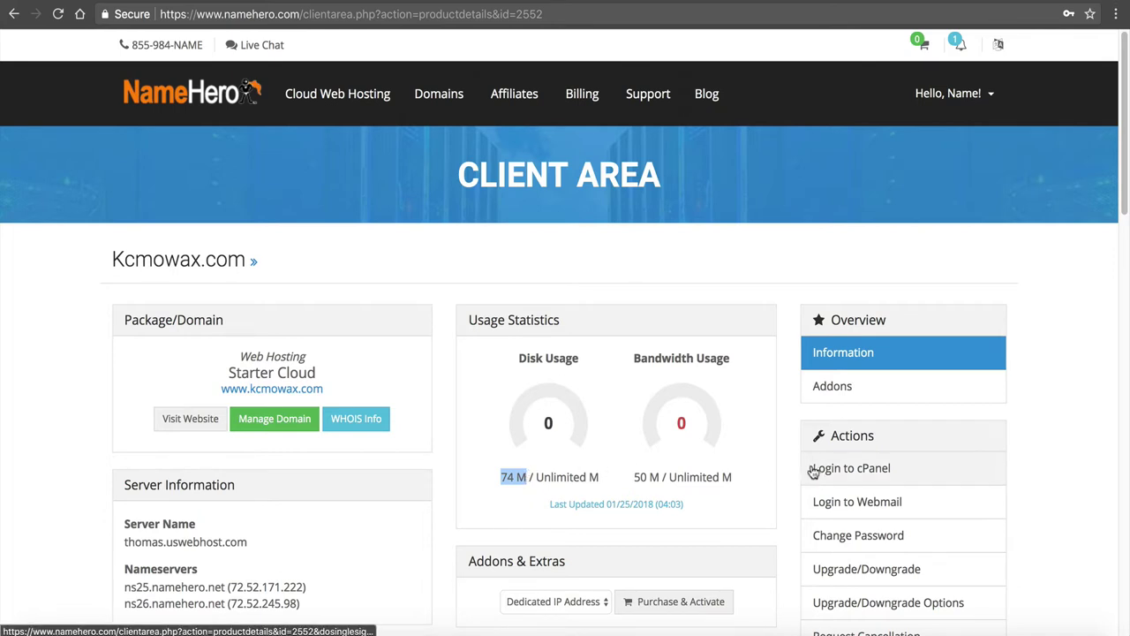
{"action": "left_click", "coordinate": [853, 467]}
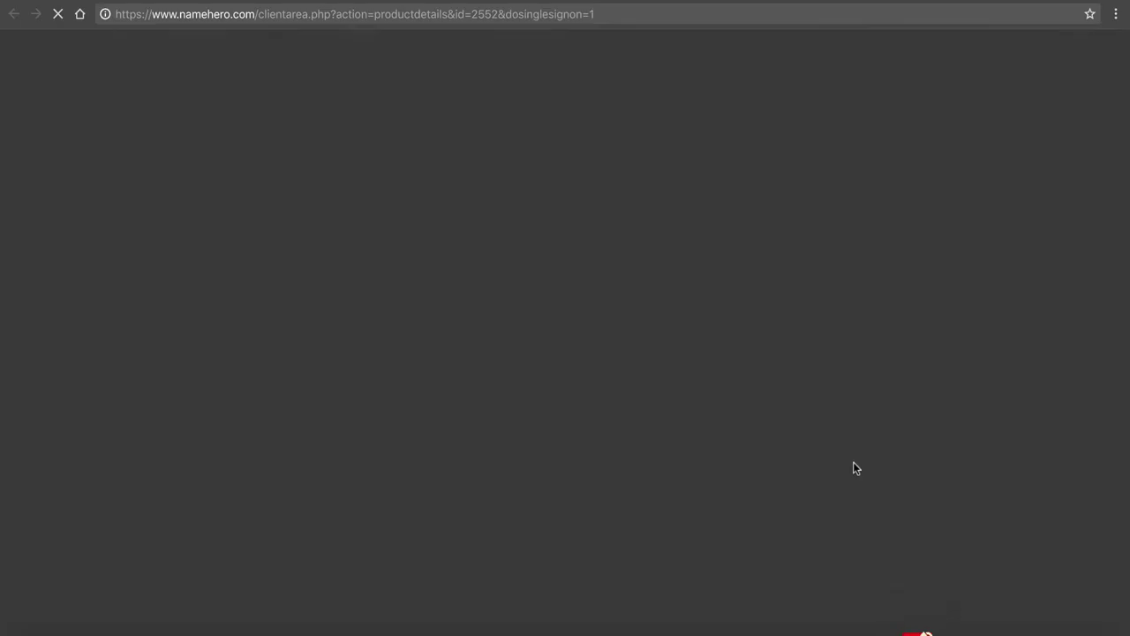
{"action": "right_click", "coordinate": [912, 632]}
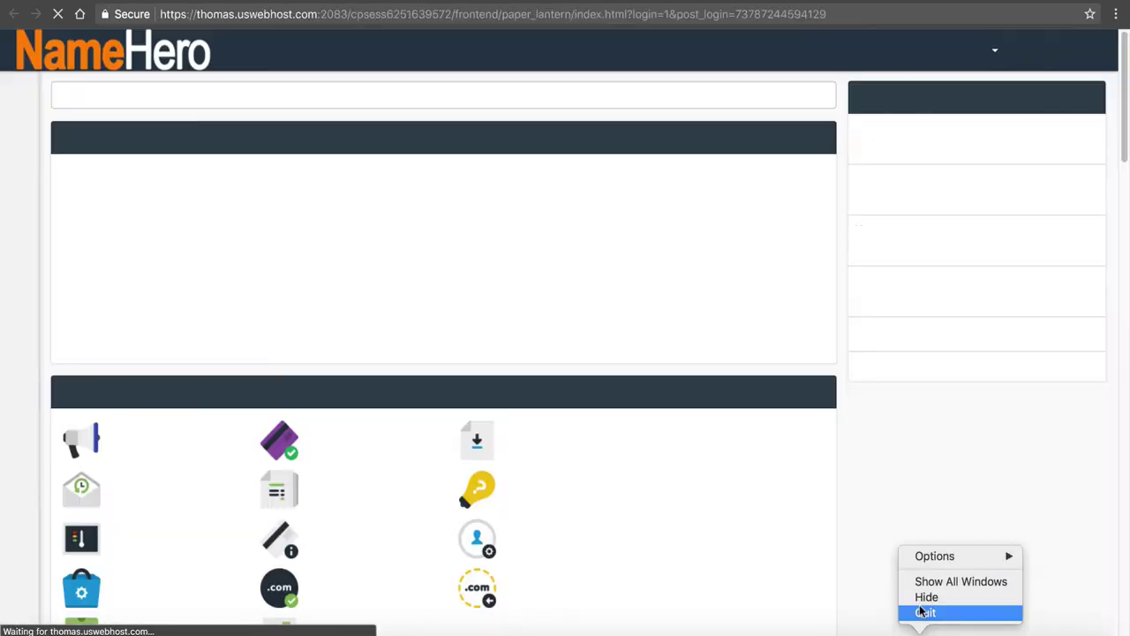
{"action": "left_click", "coordinate": [925, 611]}
Step: Check the account's inode usage against its limit in the cPanel statistics
{"action": "triple_click", "coordinate": [998, 228]}
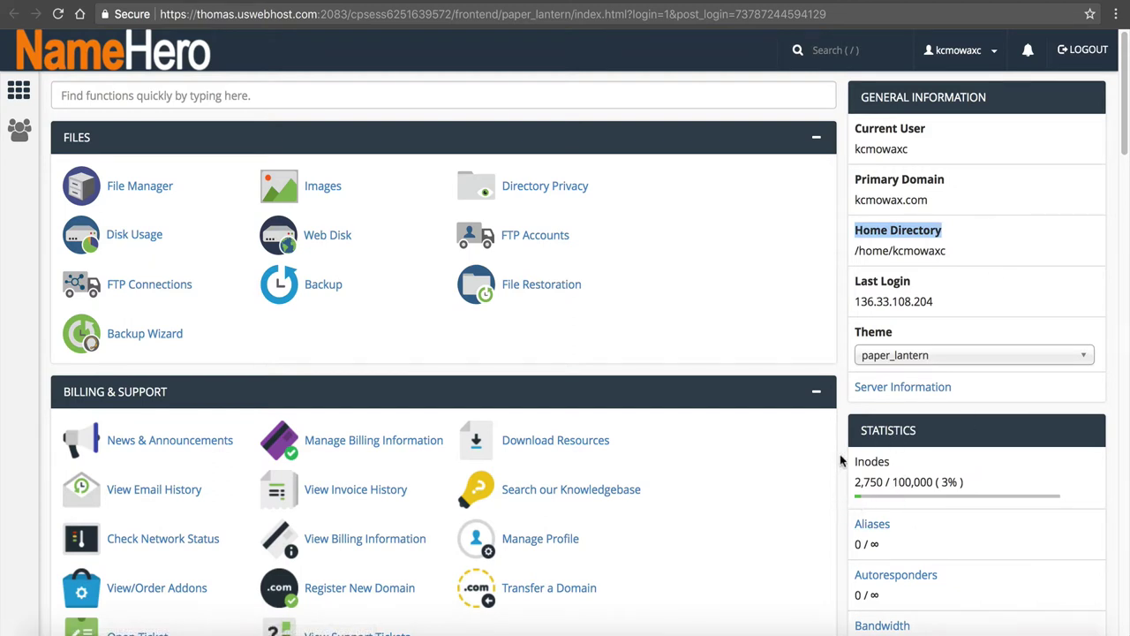
{"action": "left_click_drag", "start_coordinate": [855, 482], "coordinate": [881, 483]}
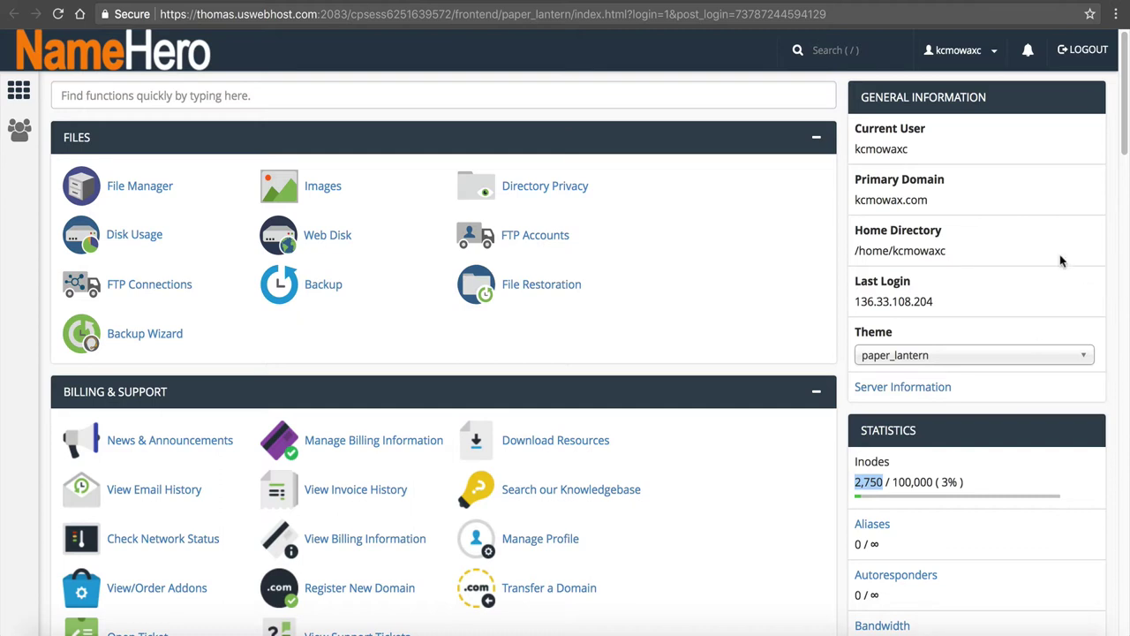
{"action": "left_click", "coordinate": [902, 495]}
{"action": "left_click_drag", "start_coordinate": [854, 482], "coordinate": [886, 479]}
{"action": "left_click", "coordinate": [894, 479]}
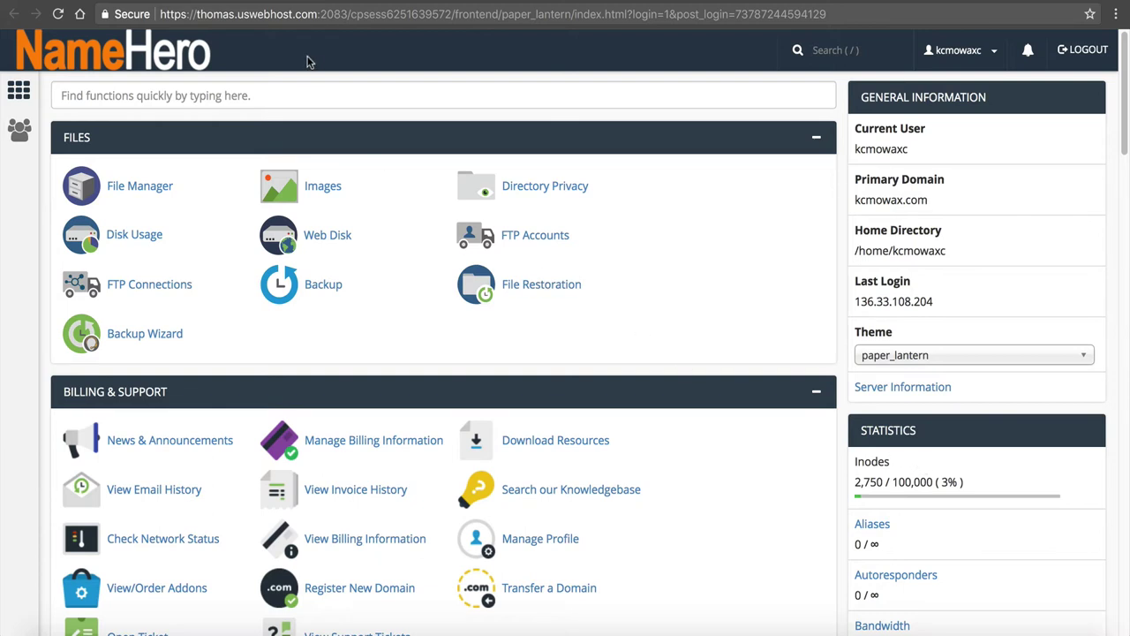
Step: View the Cpremote Dashboard under Backup Administration and return to the cPanel home page
{"action": "left_click", "coordinate": [287, 85]}
{"action": "scroll", "coordinate": [311, 145], "scroll_direction": "down", "scroll_amount": 7}
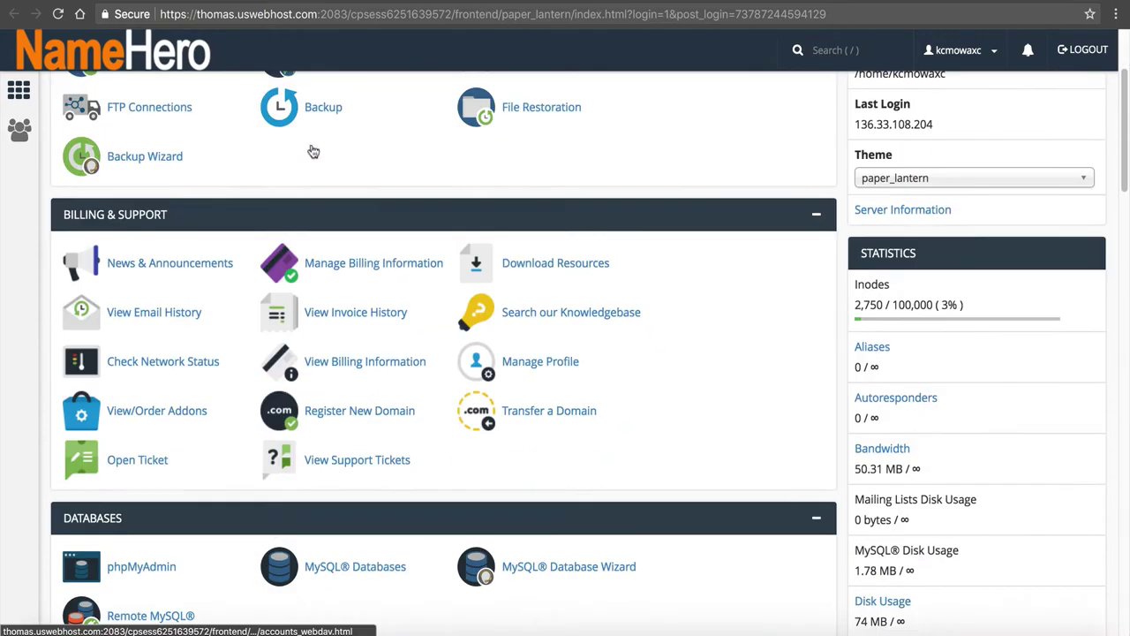
{"action": "scroll", "coordinate": [311, 149], "scroll_direction": "down", "scroll_amount": 20}
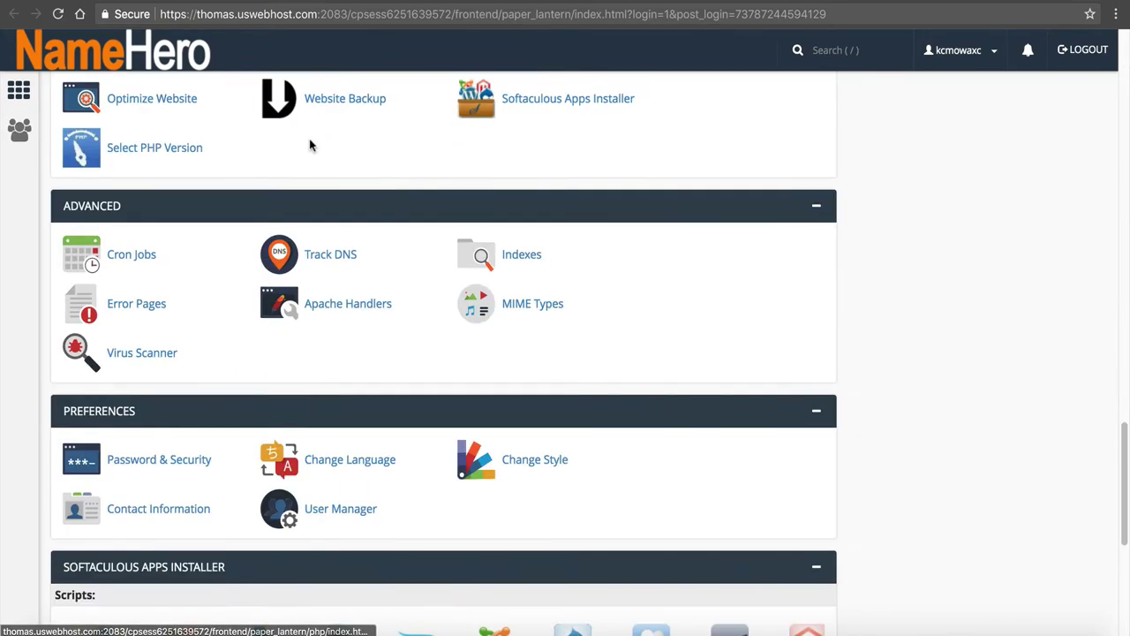
{"action": "scroll", "coordinate": [308, 141], "scroll_direction": "down", "scroll_amount": 1}
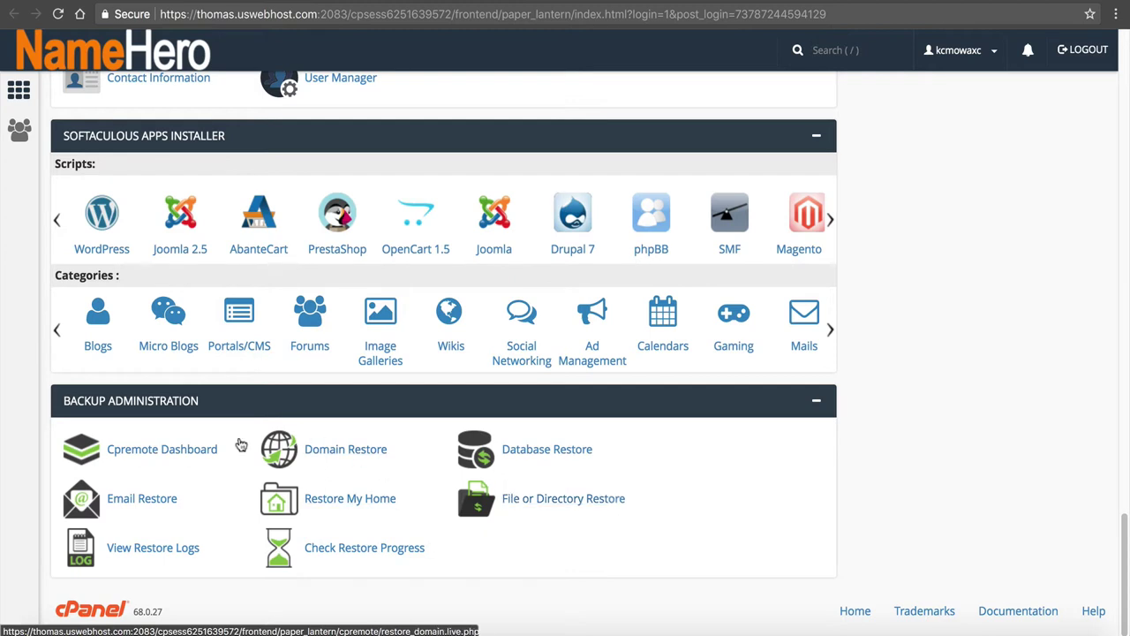
{"action": "left_click", "coordinate": [179, 451]}
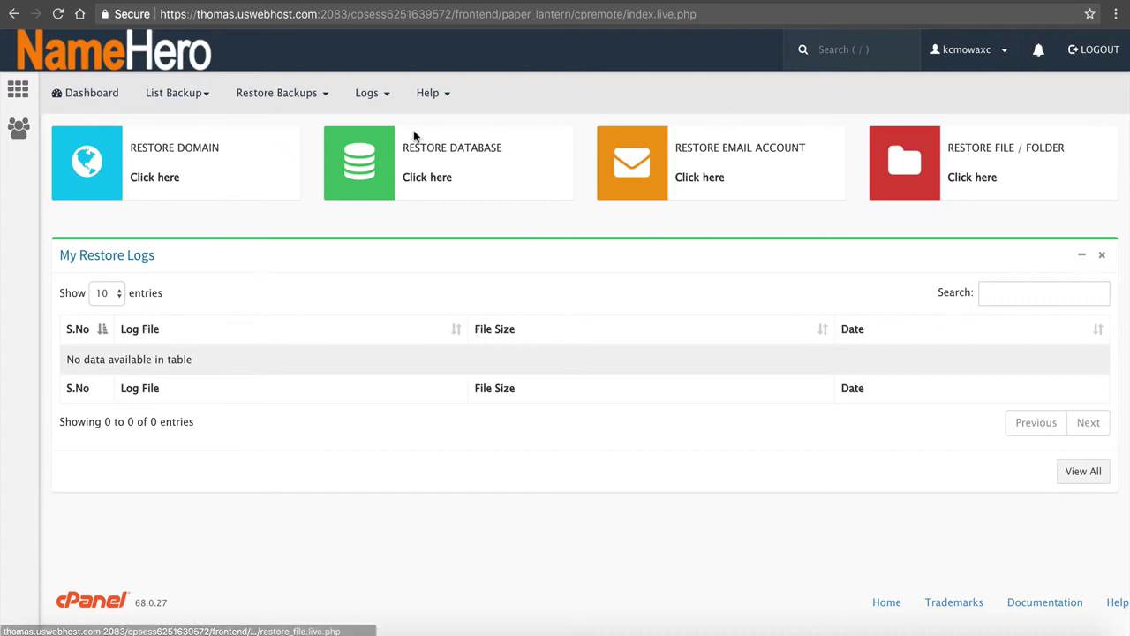
{"action": "left_click", "coordinate": [104, 62]}
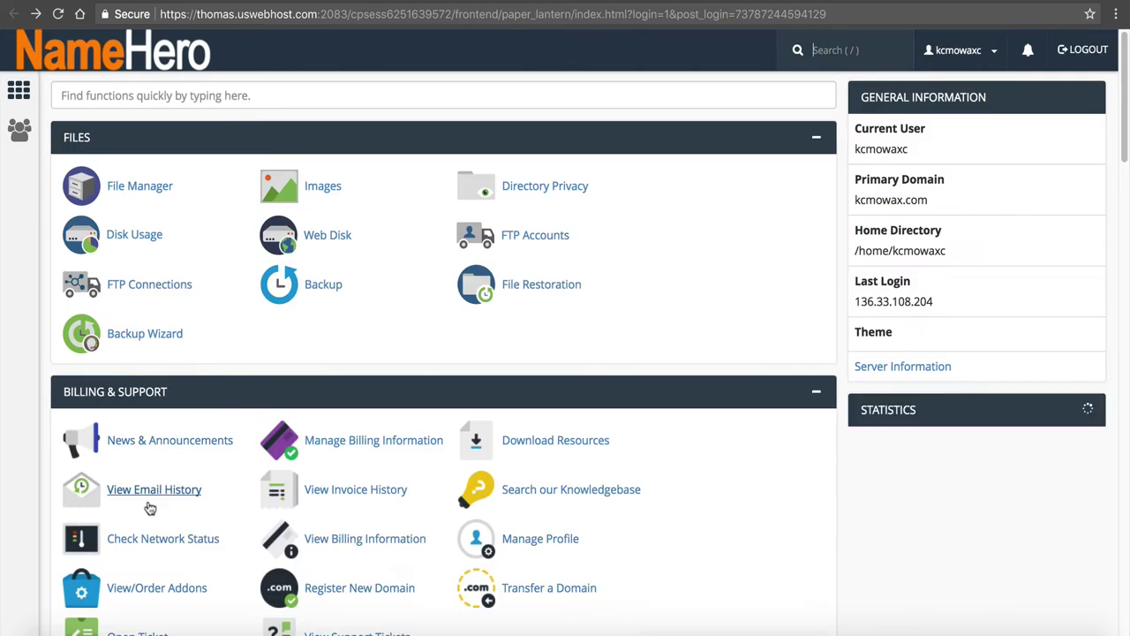
Step: Open Database Restore and review the backups available for the kcmowaxc_staging database
{"action": "scroll", "coordinate": [146, 500], "scroll_direction": "down", "scroll_amount": 20}
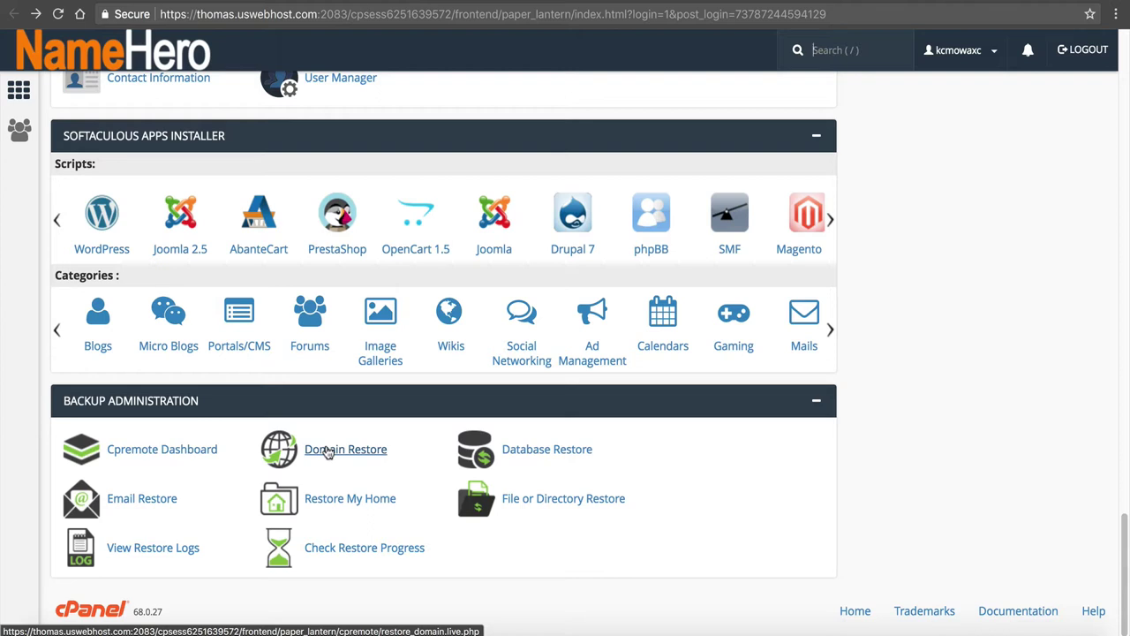
{"action": "left_click", "coordinate": [527, 457]}
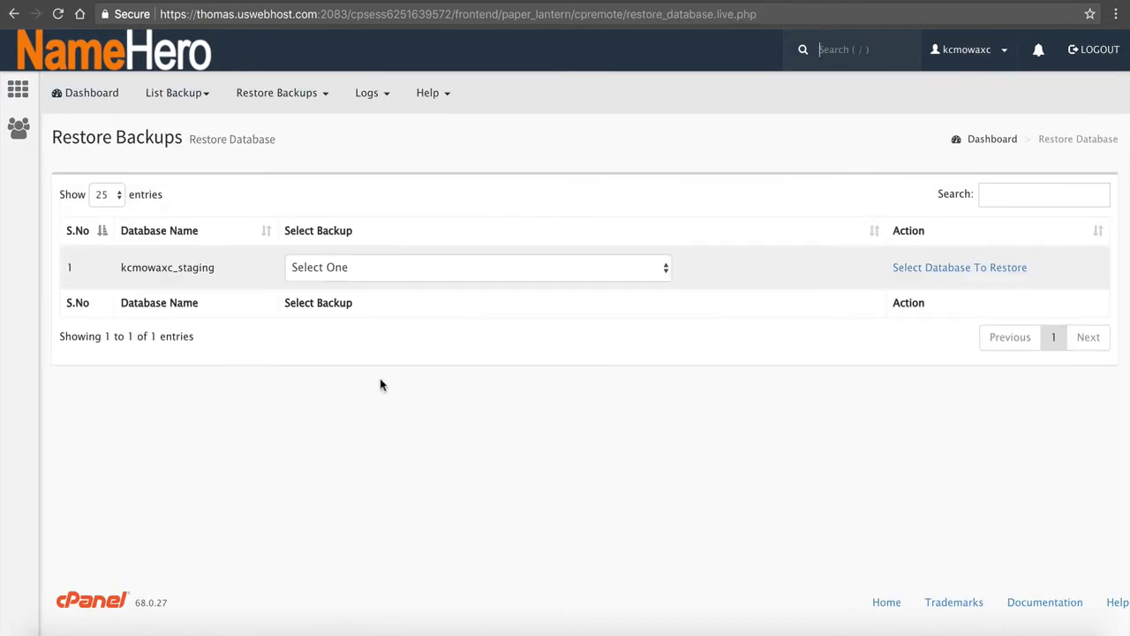
{"action": "left_click", "coordinate": [367, 267]}
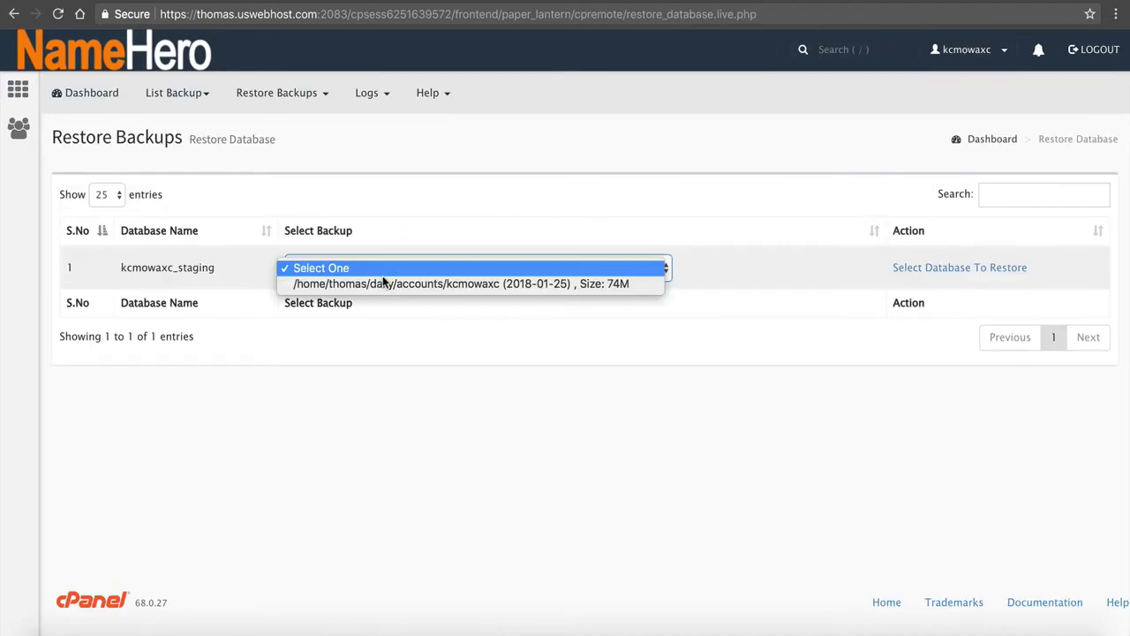
{"action": "left_click", "coordinate": [408, 222]}
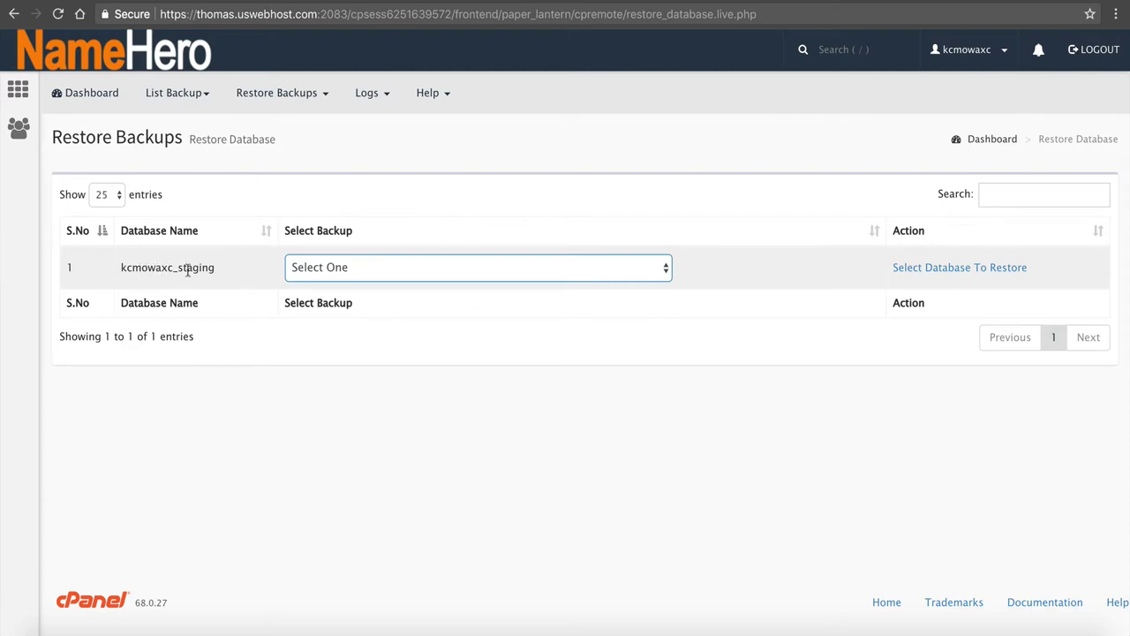
{"action": "left_click_drag", "start_coordinate": [217, 269], "coordinate": [111, 278]}
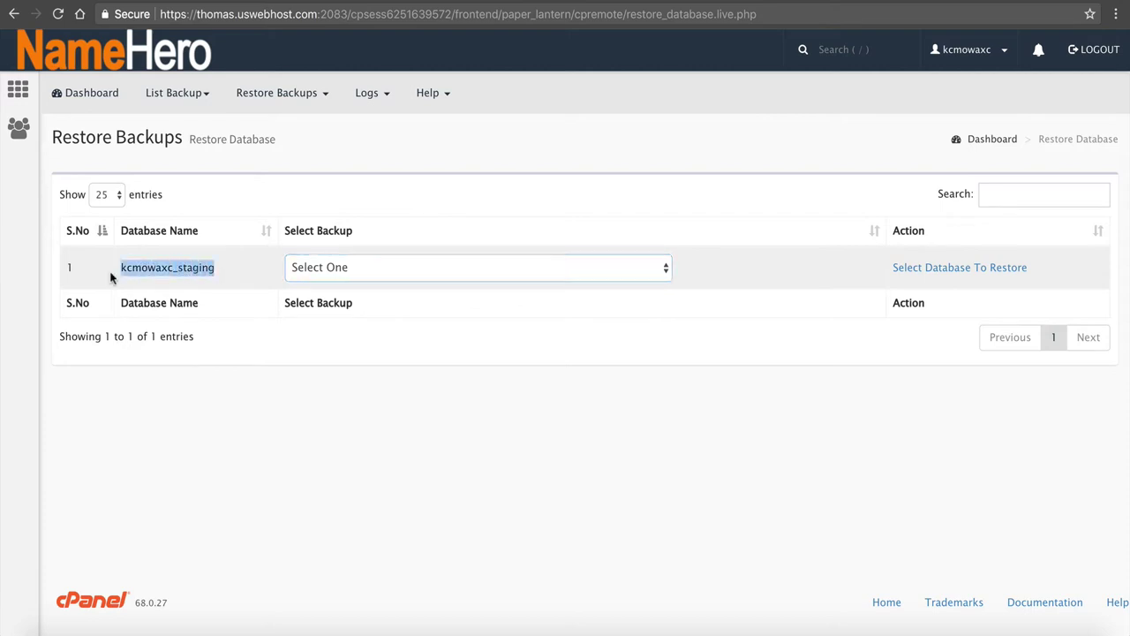
{"action": "left_click", "coordinate": [422, 231]}
Step: Choose the 2018-01-25 daily backup for the kcmowaxc_staging database, request its restore and decline the confirmation
{"action": "left_click", "coordinate": [399, 265]}
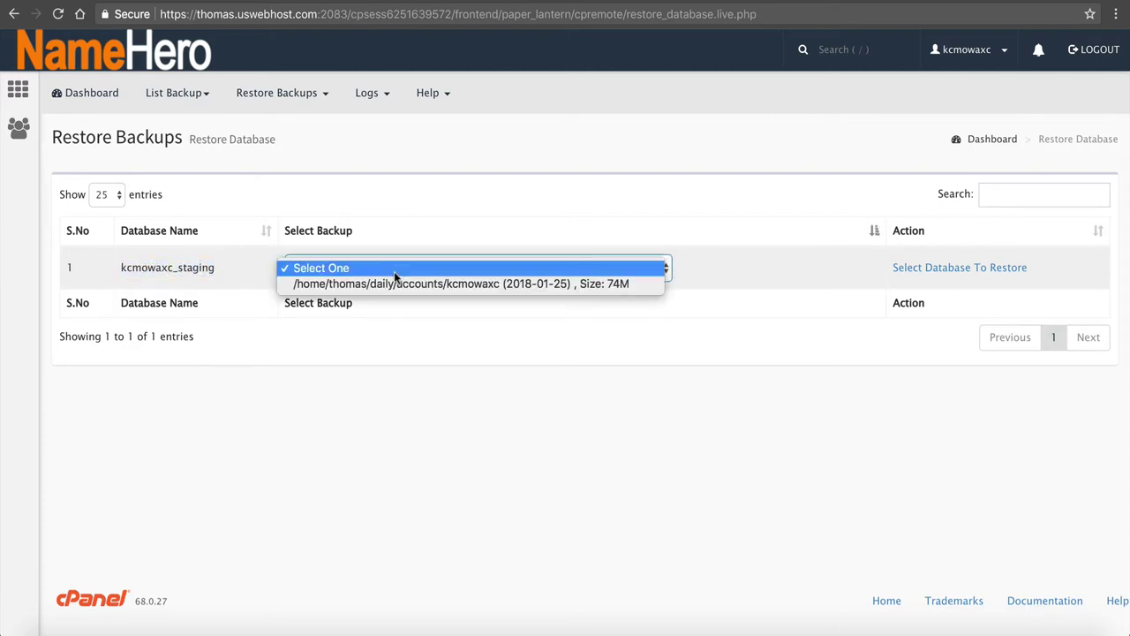
{"action": "left_click", "coordinate": [392, 280]}
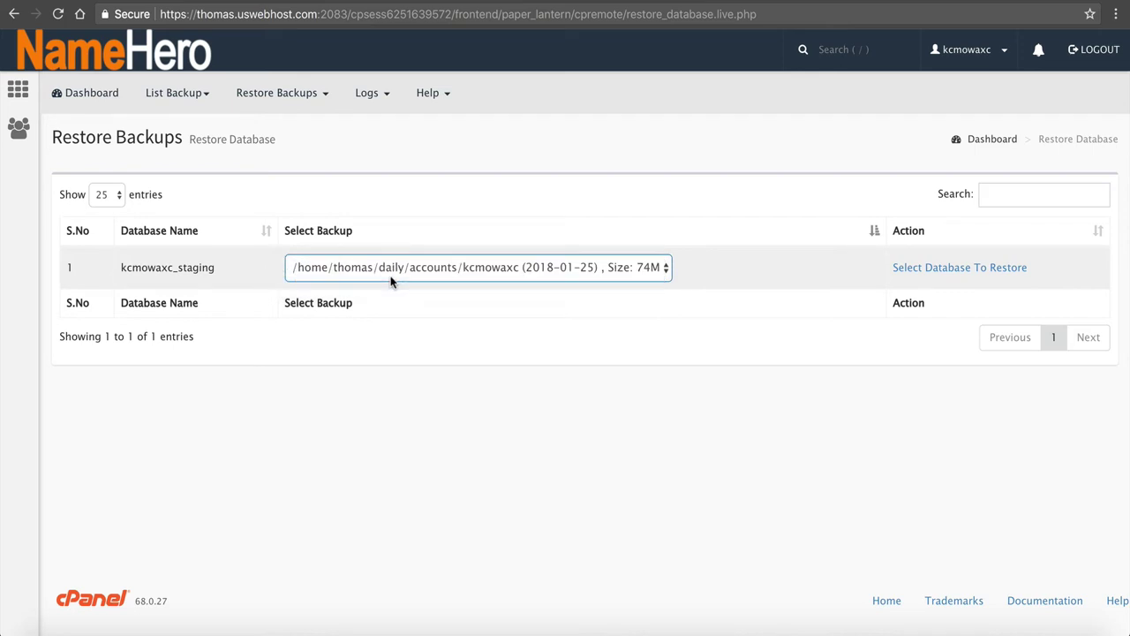
{"action": "left_click", "coordinate": [999, 270]}
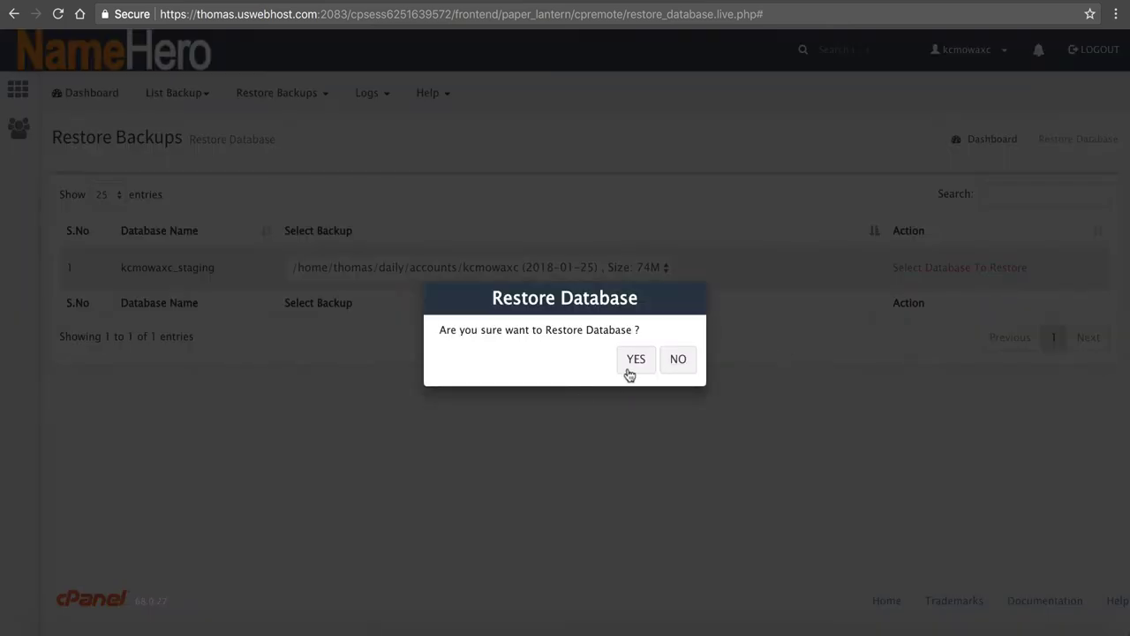
{"action": "left_click", "coordinate": [678, 359]}
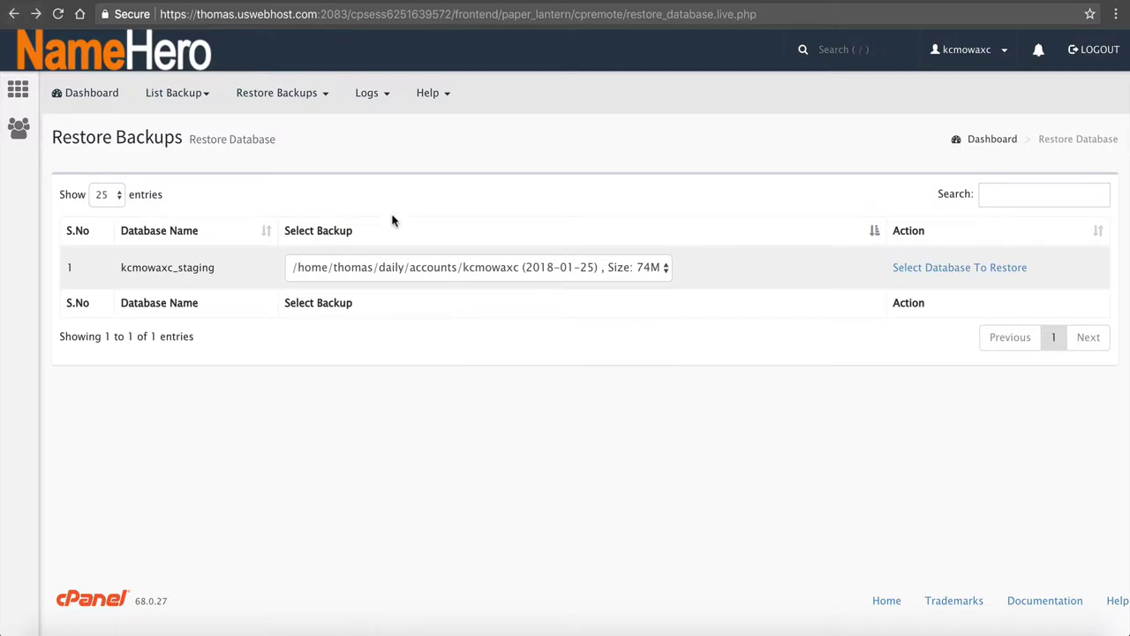
Step: Open Domain Restore and select the 2018-01-25 daily backup for the main domain kcmowax.com
{"action": "left_click", "coordinate": [12, 15]}
{"action": "scroll", "coordinate": [365, 270], "scroll_direction": "down", "scroll_amount": 15}
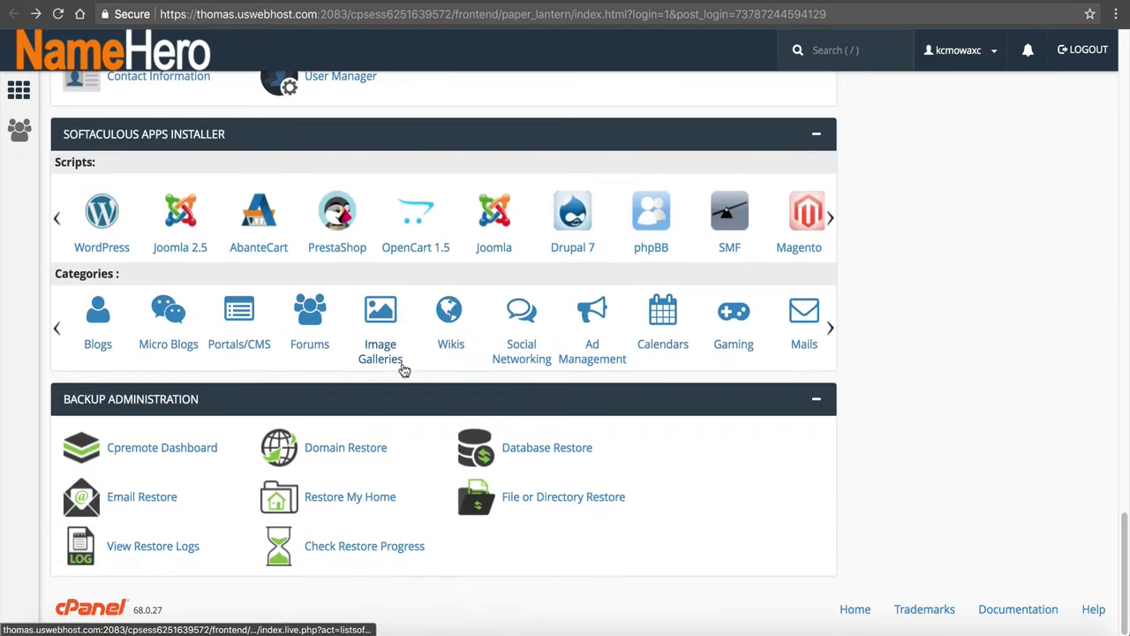
{"action": "left_click", "coordinate": [371, 447]}
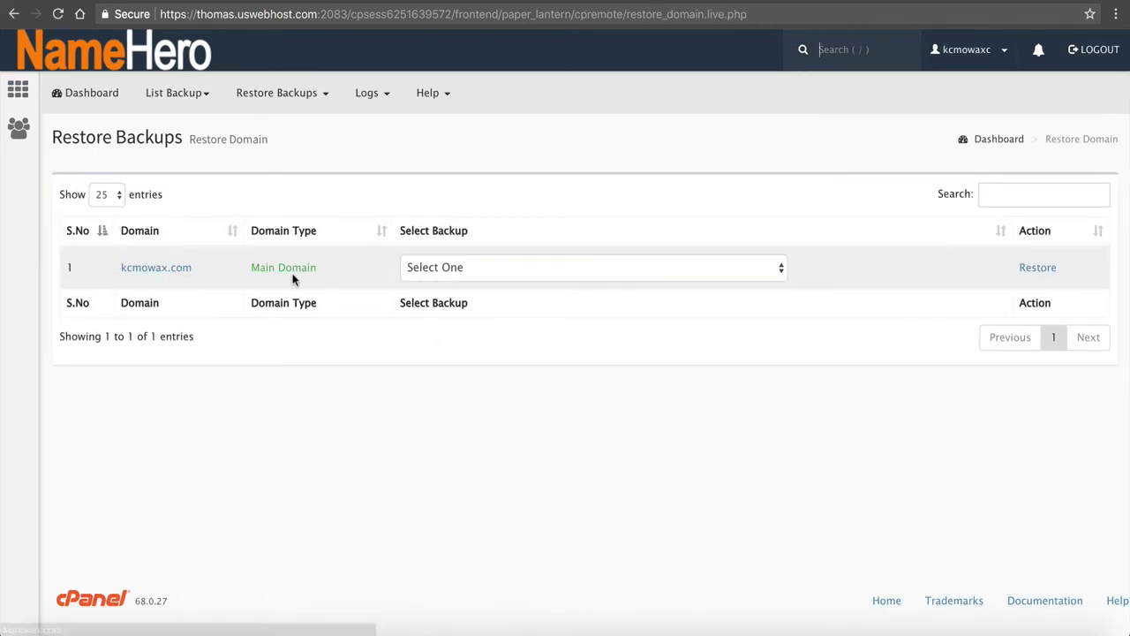
{"action": "left_click", "coordinate": [428, 271]}
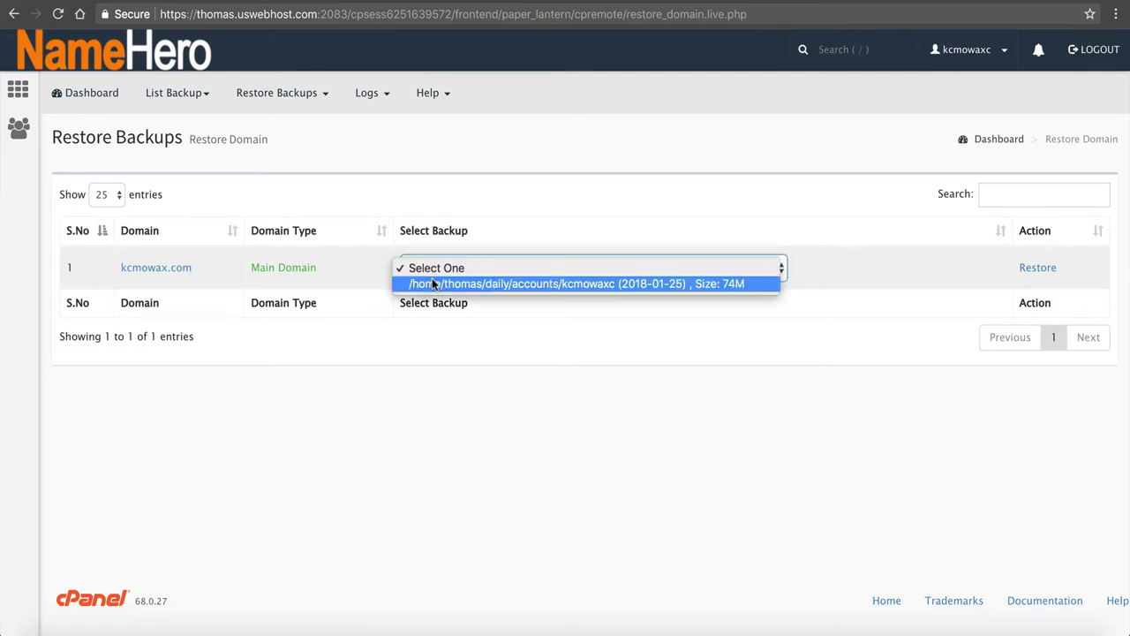
{"action": "left_click", "coordinate": [433, 283]}
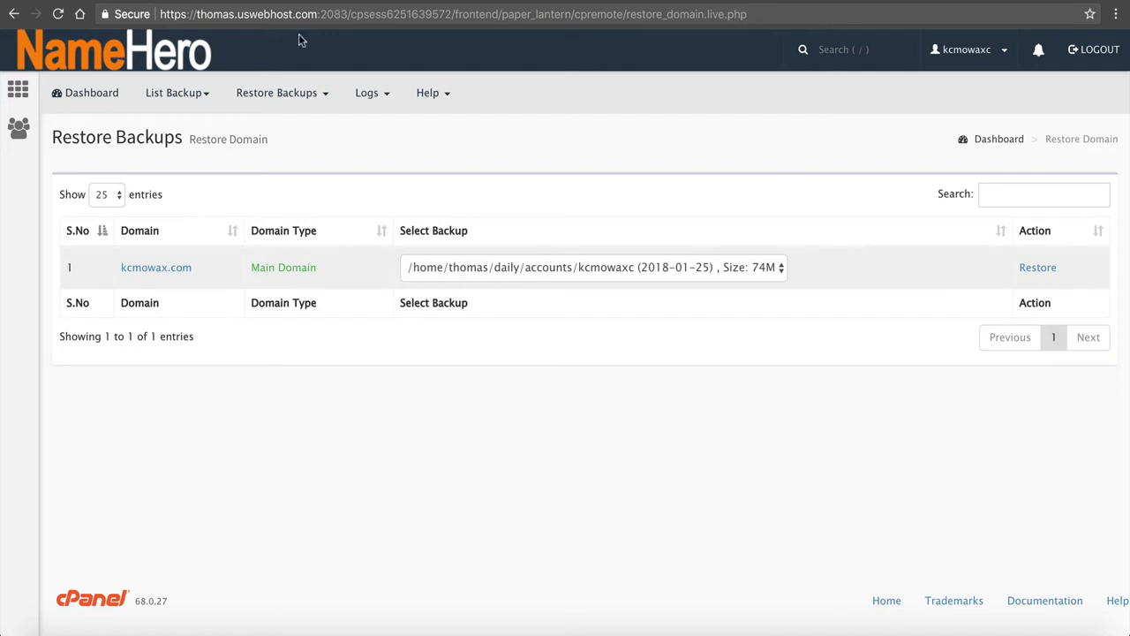
Step: Open Email Restore from the cPanel home page to check for restorable email accounts
{"action": "left_click", "coordinate": [13, 14]}
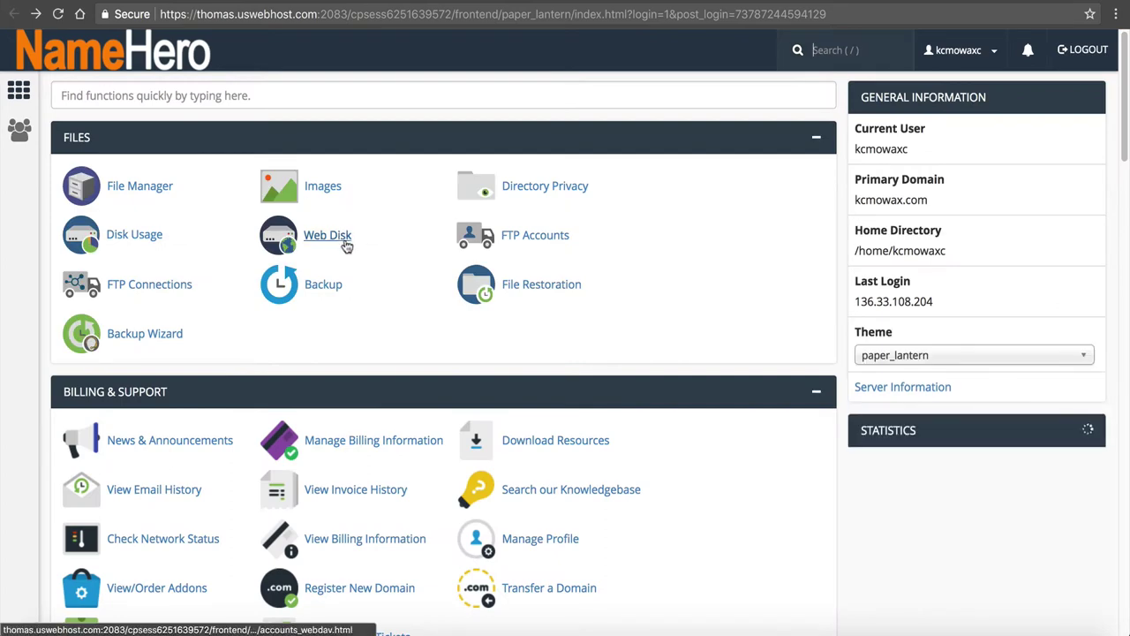
{"action": "scroll", "coordinate": [345, 243], "scroll_direction": "down", "scroll_amount": 20}
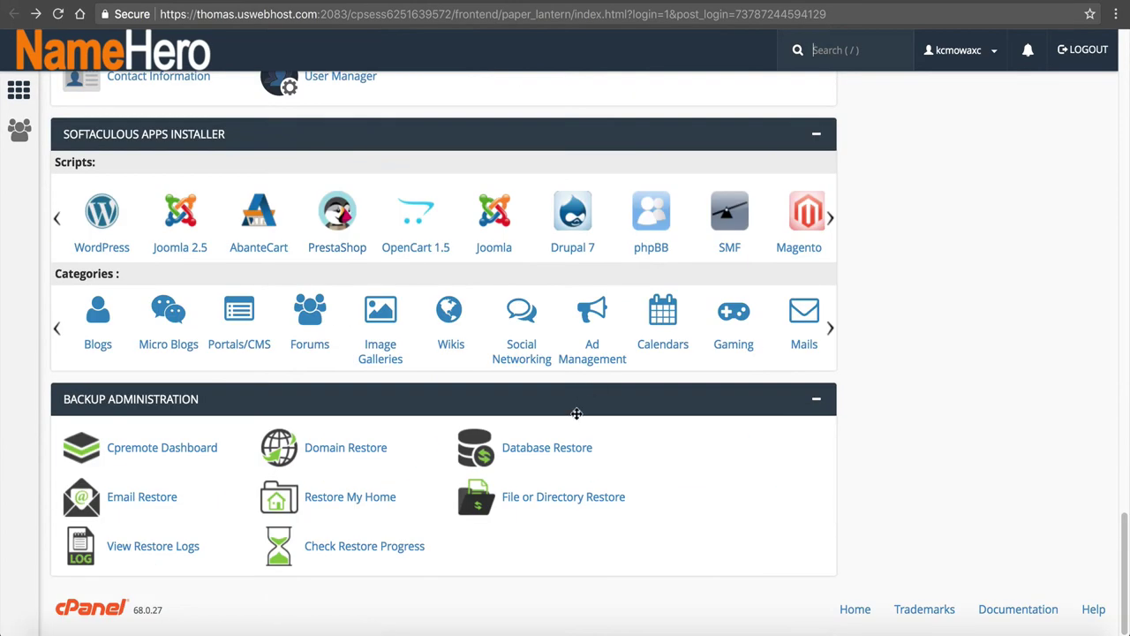
{"action": "left_click", "coordinate": [161, 506]}
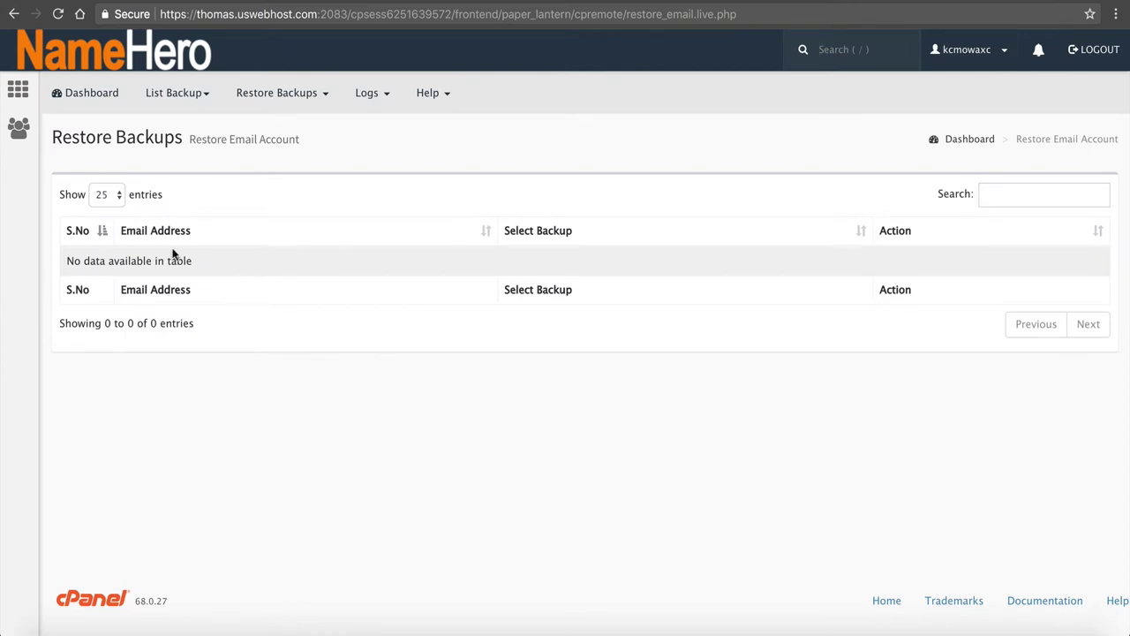
Step: Open Restore My Home and select the 2018-01-25 daily backup for the home directory
{"action": "left_click", "coordinate": [14, 14]}
{"action": "scroll", "coordinate": [221, 300], "scroll_direction": "down", "scroll_amount": 20}
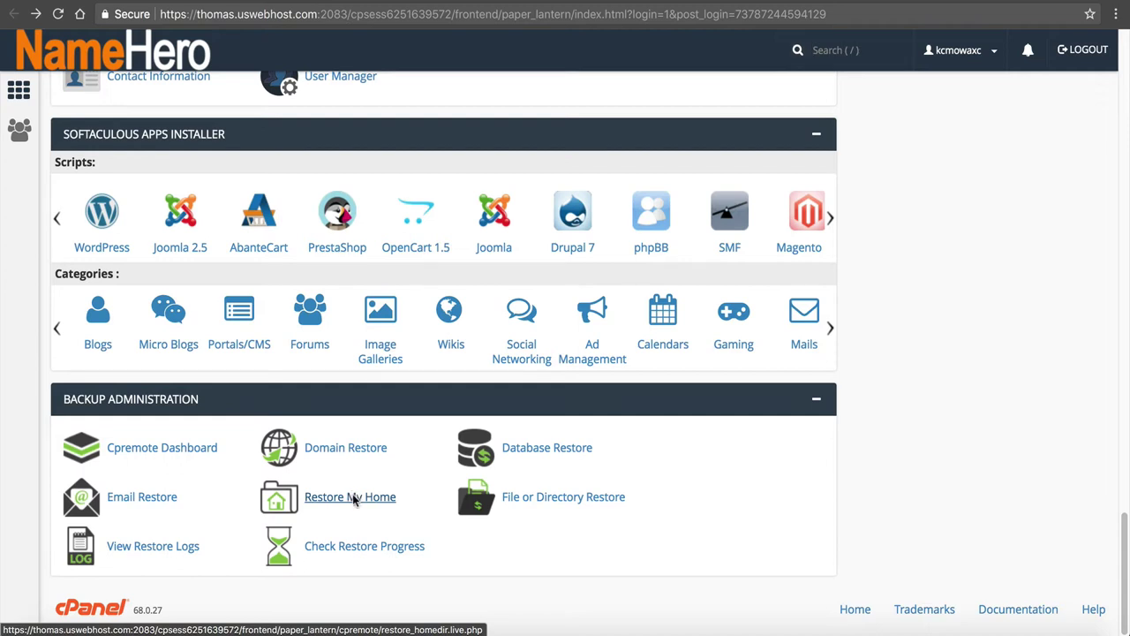
{"action": "left_click", "coordinate": [366, 496]}
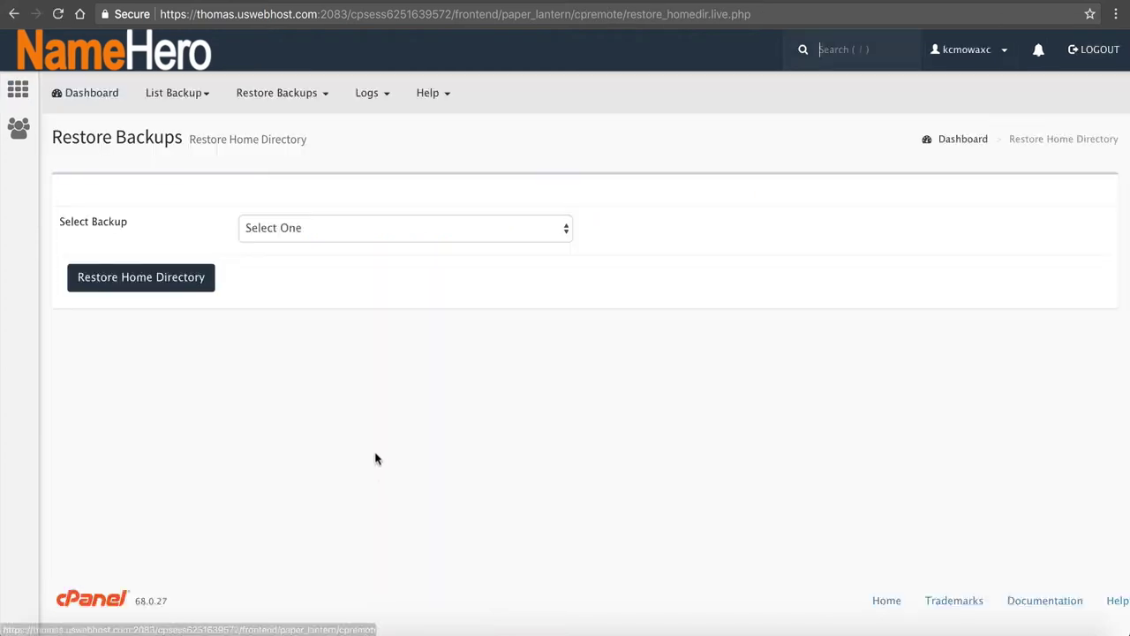
{"action": "left_click", "coordinate": [294, 235]}
{"action": "key", "text": "Escape"}
{"action": "left_click", "coordinate": [287, 250]}
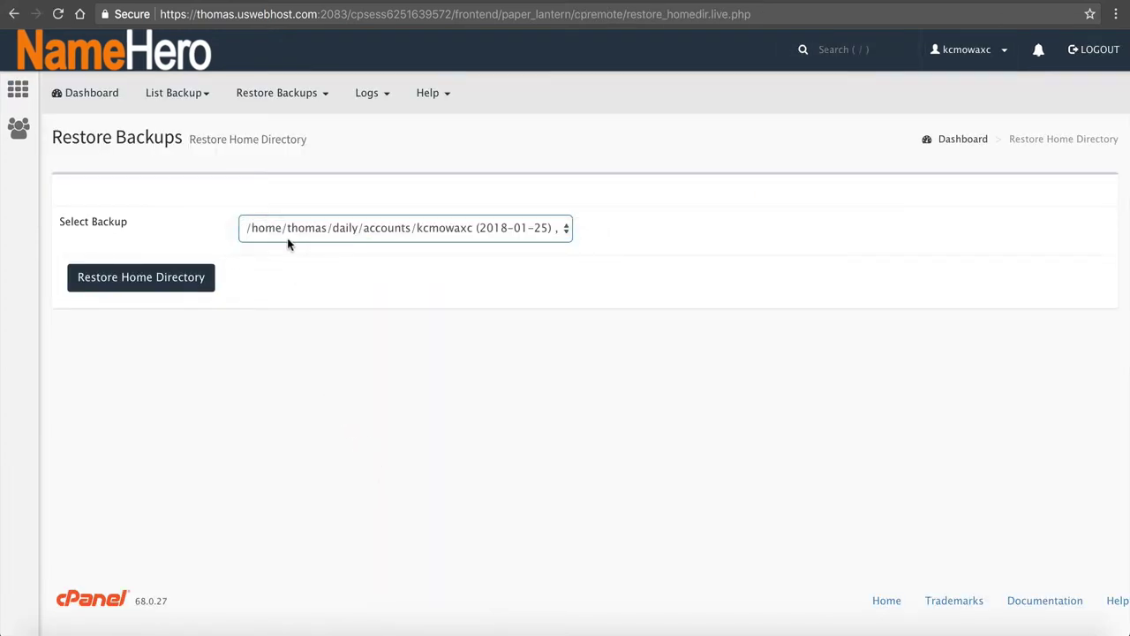
{"action": "left_click", "coordinate": [162, 283]}
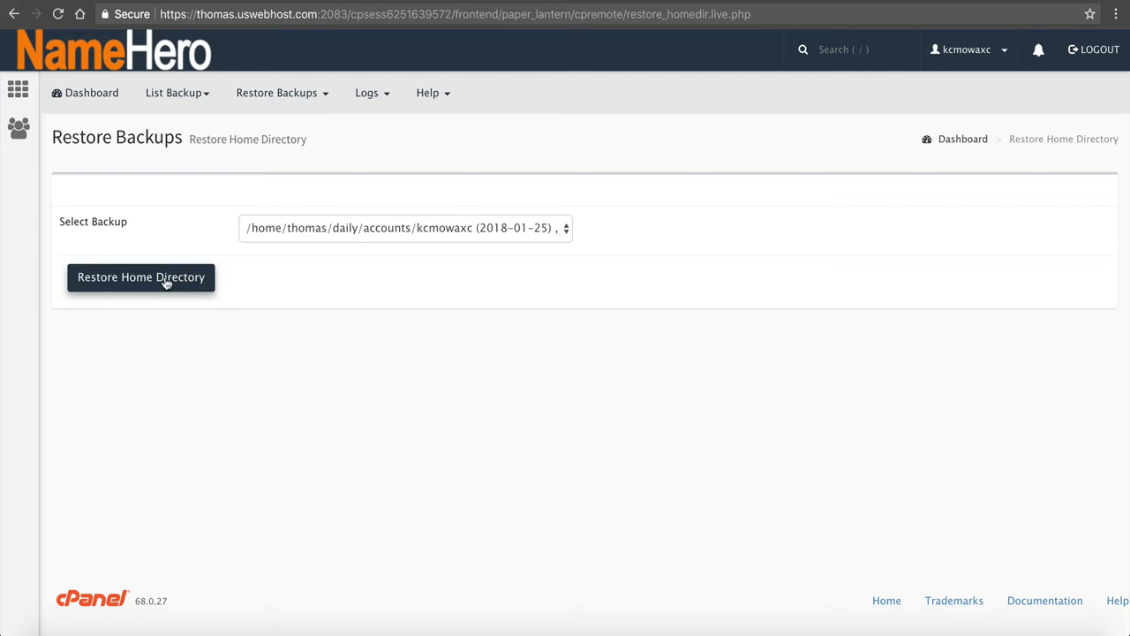
Step: Open File or Directory Restore from the cPanel home page and select the 2018-01-25 daily backup
{"action": "left_click", "coordinate": [13, 14]}
{"action": "scroll", "coordinate": [924, 357], "scroll_direction": "down", "scroll_amount": 10}
{"action": "scroll", "coordinate": [925, 357], "scroll_direction": "down", "scroll_amount": 10}
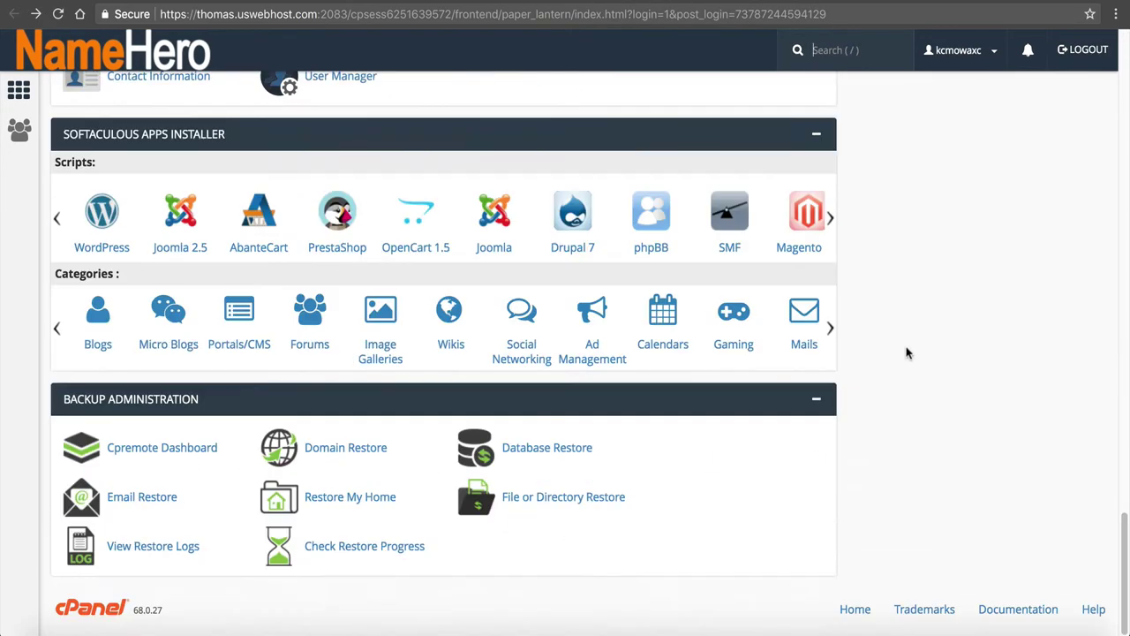
{"action": "left_click", "coordinate": [528, 506]}
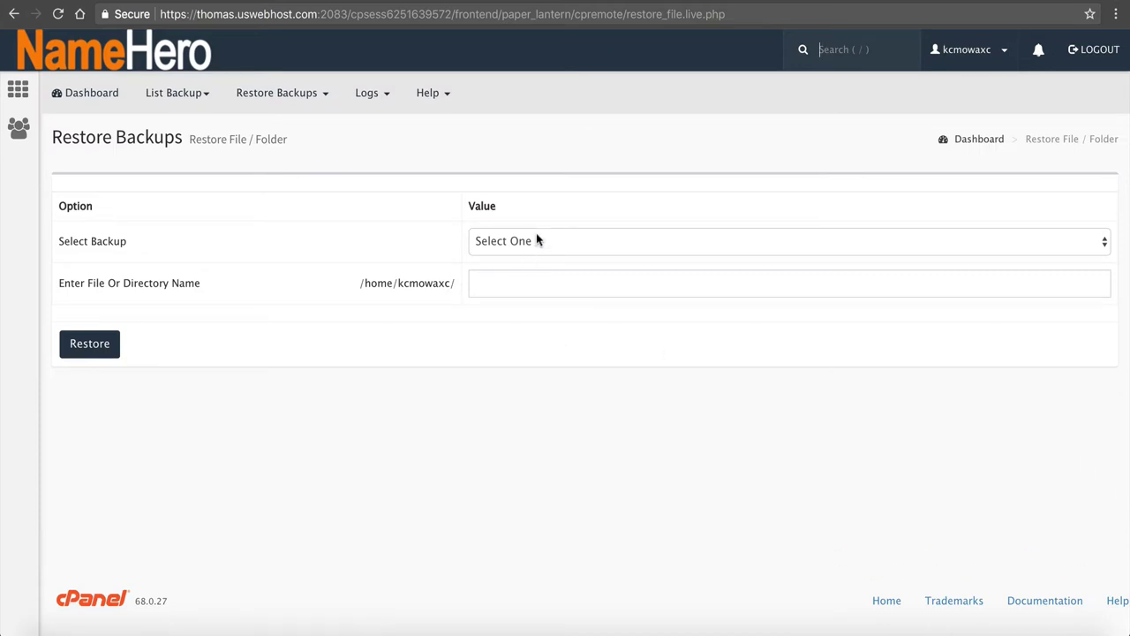
{"action": "left_click", "coordinate": [537, 240]}
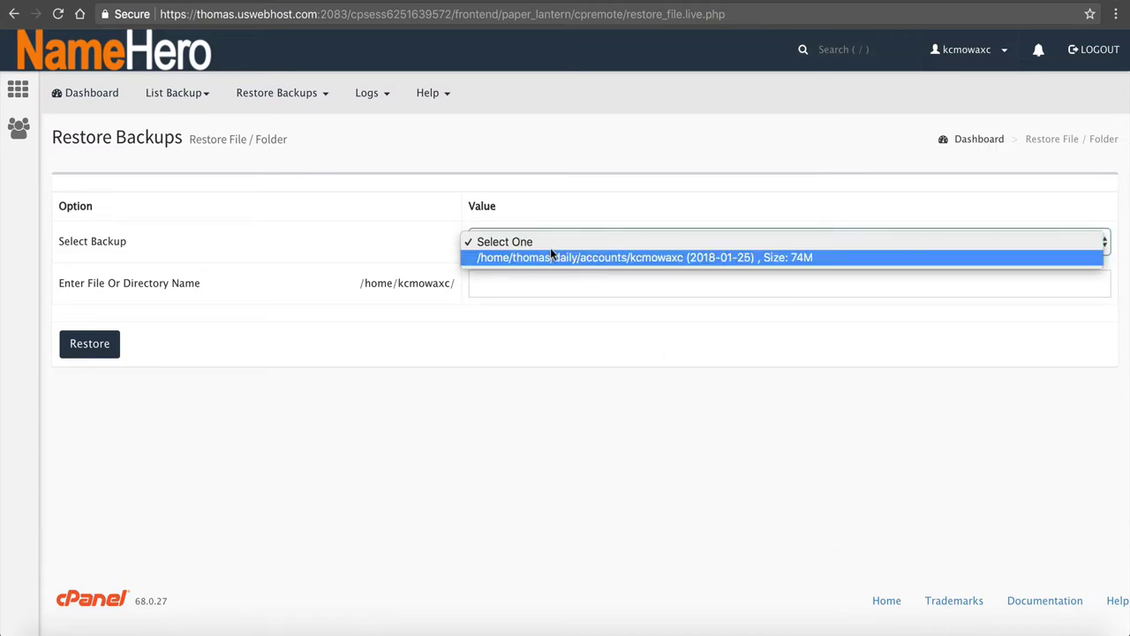
{"action": "left_click", "coordinate": [549, 255]}
Step: Enter public_html/wp-content/index.php as the file to restore, and highlight the entered path
{"action": "left_click", "coordinate": [540, 279]}
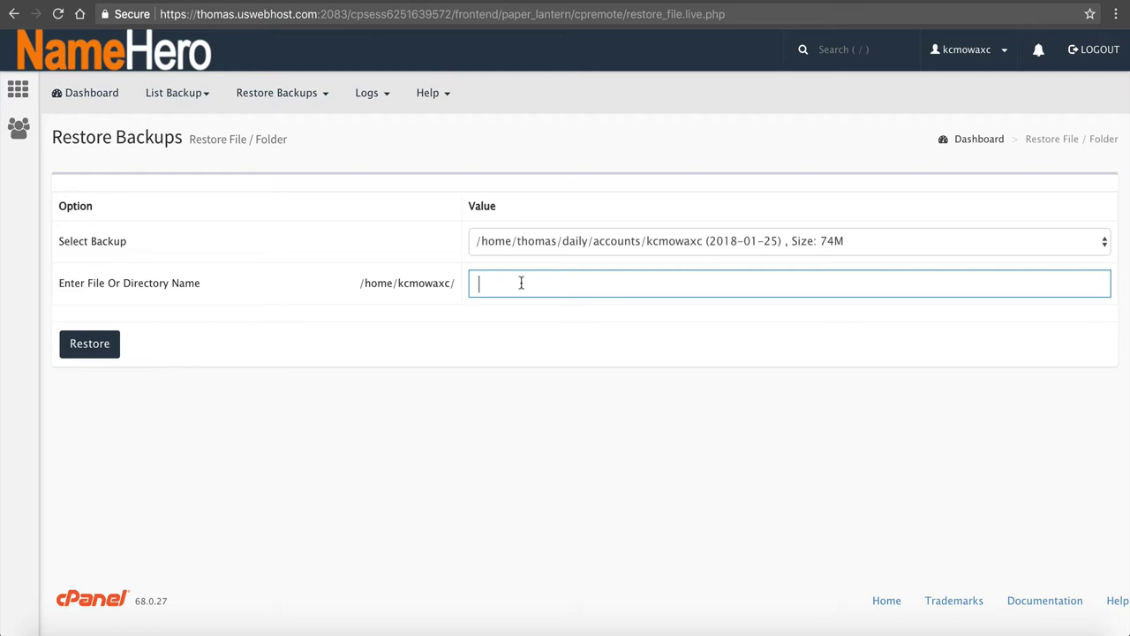
{"action": "type", "text": "pub"}
{"action": "type", "text": "lic_html"}
{"action": "type", "text": "/wp-"}
{"action": "type", "text": "content"}
{"action": "type", "text": "/ibnd"}
{"action": "type", "text": "nd"}
{"action": "type", "text": "ex.php"}
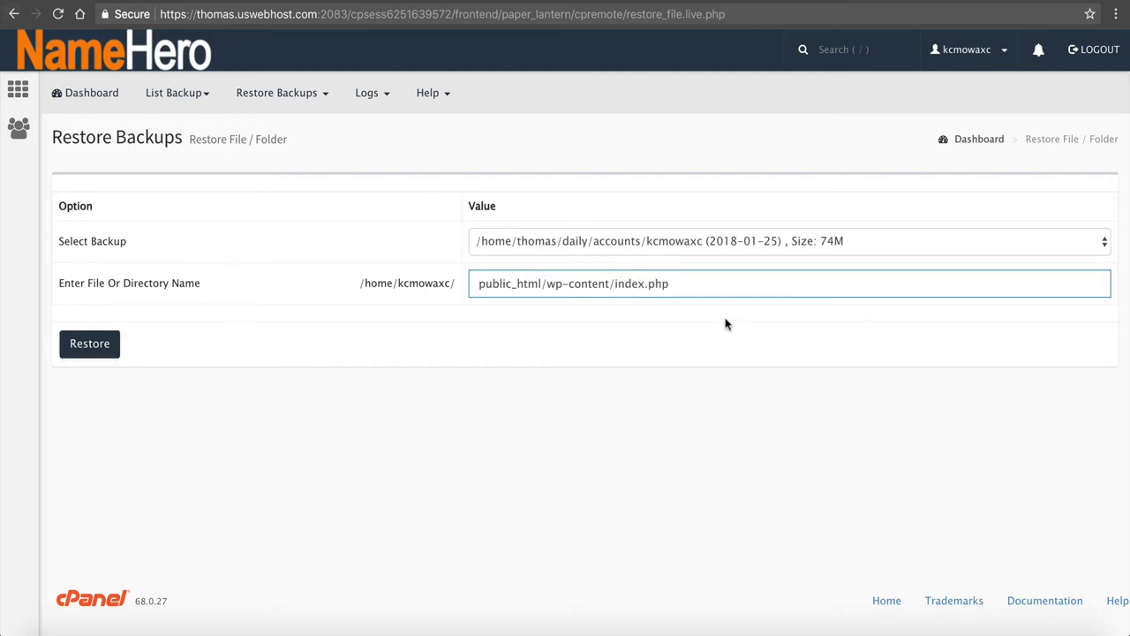
{"action": "left_click_drag", "start_coordinate": [703, 290], "coordinate": [448, 291]}
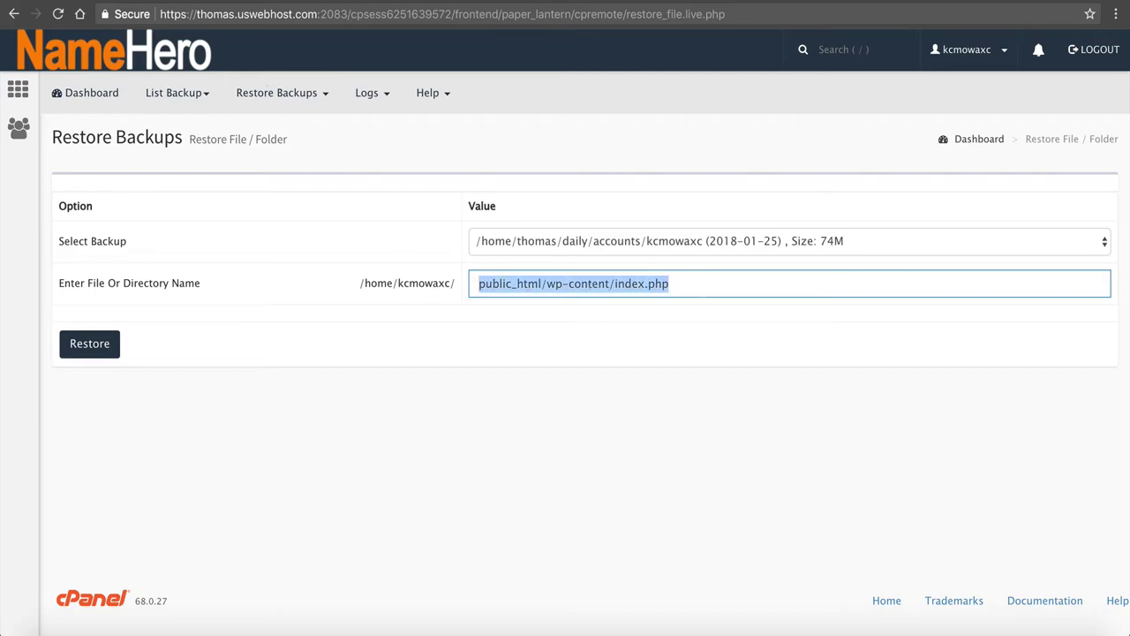
Step: Open Check Restore Progress from the cPanel home page to look for running restores, and return to the home page
{"action": "left_click", "coordinate": [13, 14]}
{"action": "scroll", "coordinate": [285, 248], "scroll_direction": "down", "scroll_amount": 5}
{"action": "scroll", "coordinate": [285, 248], "scroll_direction": "down", "scroll_amount": 10}
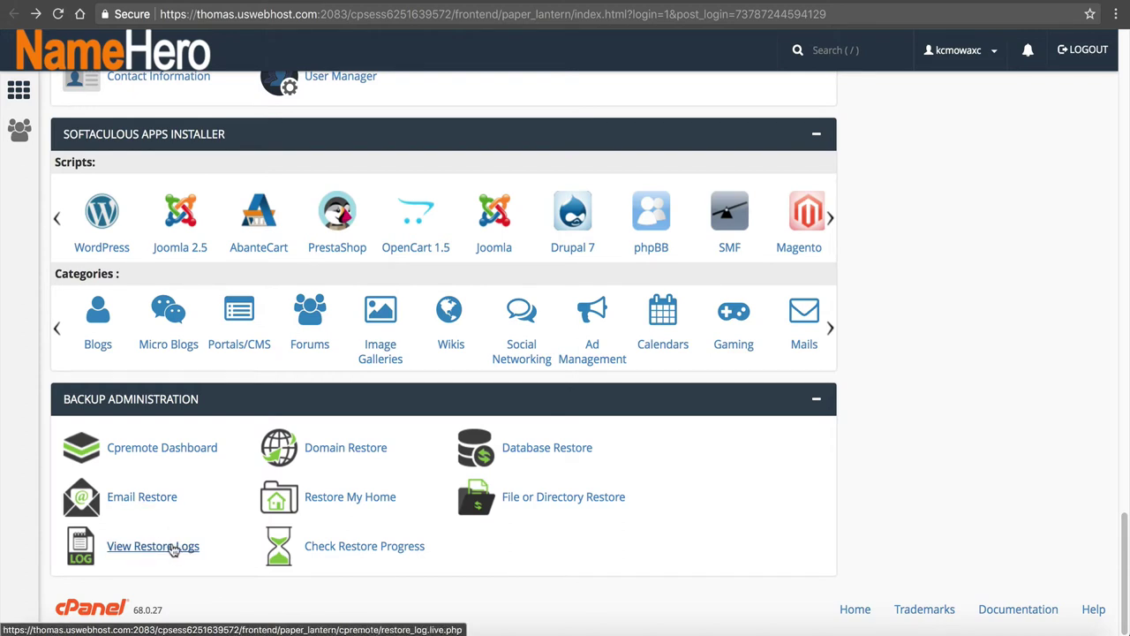
{"action": "left_click", "coordinate": [309, 545]}
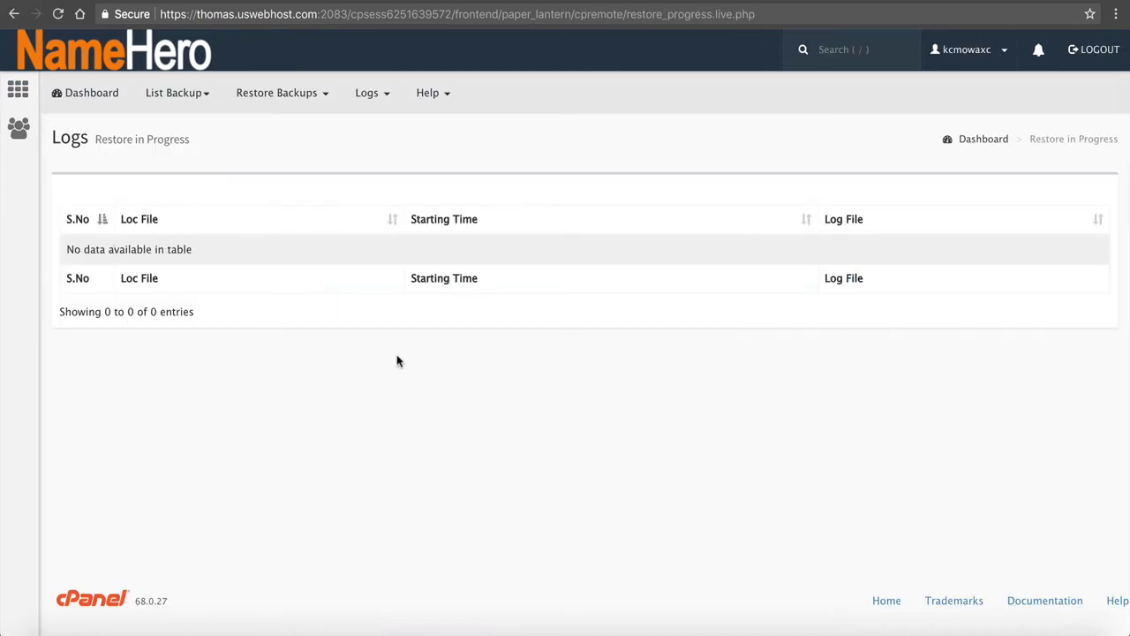
{"action": "left_click", "coordinate": [14, 14]}
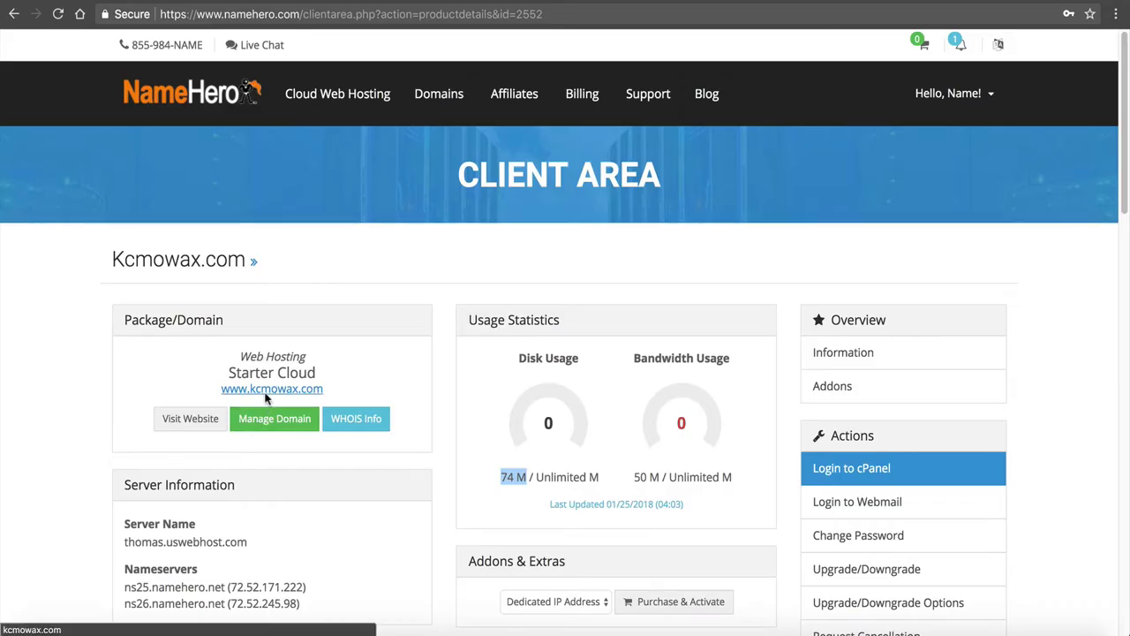
{"action": "left_click", "coordinate": [279, 391]}
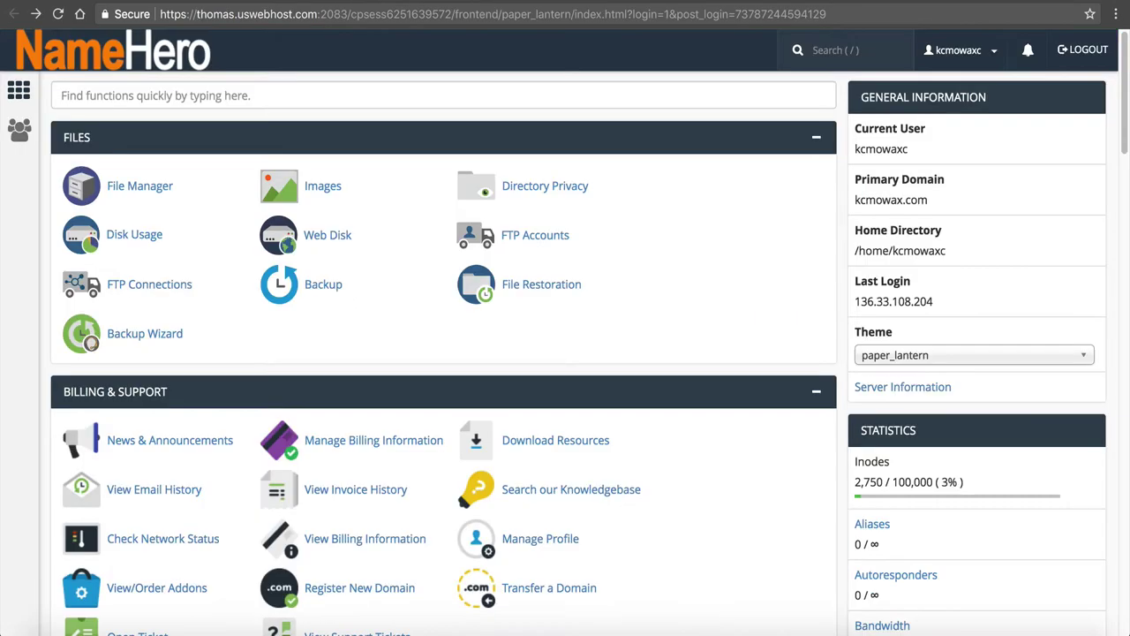
{"action": "left_click", "coordinate": [138, 94]}
{"action": "type", "text": "reid"}
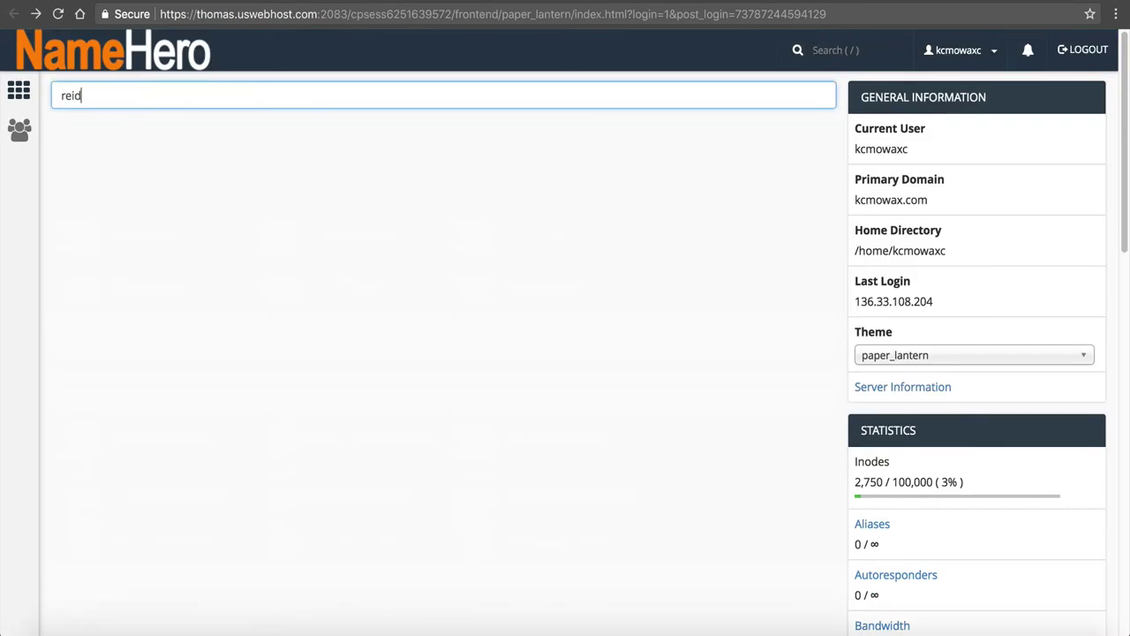
{"action": "key", "text": "BackSpace"}
{"action": "key", "text": "BackSpace"}
{"action": "type", "text": "d"}
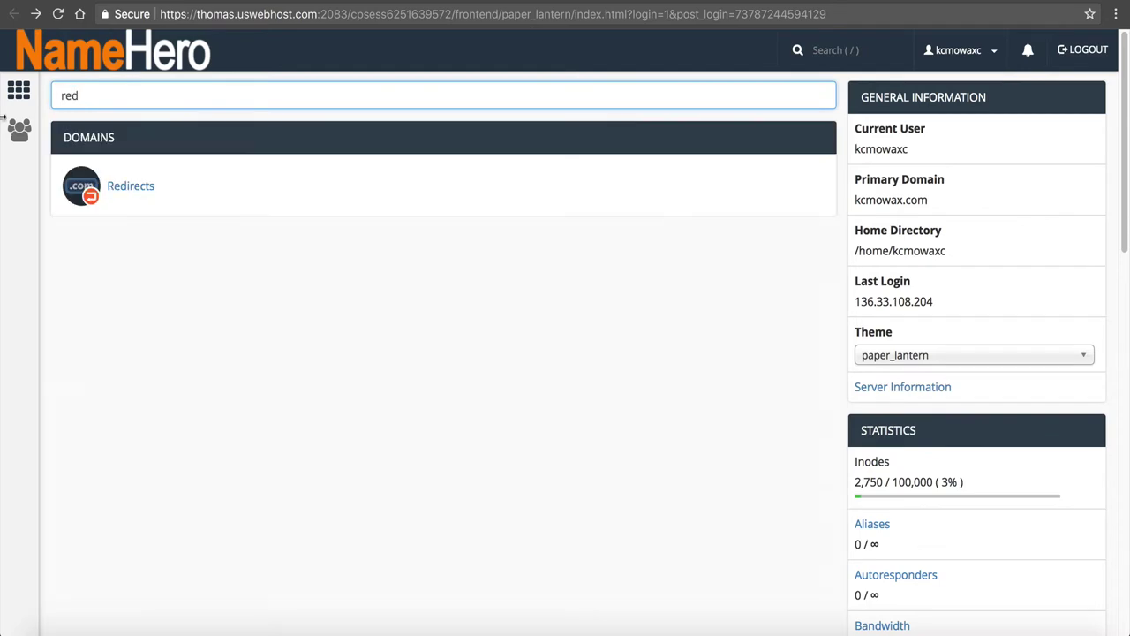
{"action": "left_click", "coordinate": [123, 185]}
{"action": "scroll", "coordinate": [518, 456], "scroll_direction": "down", "scroll_amount": 5}
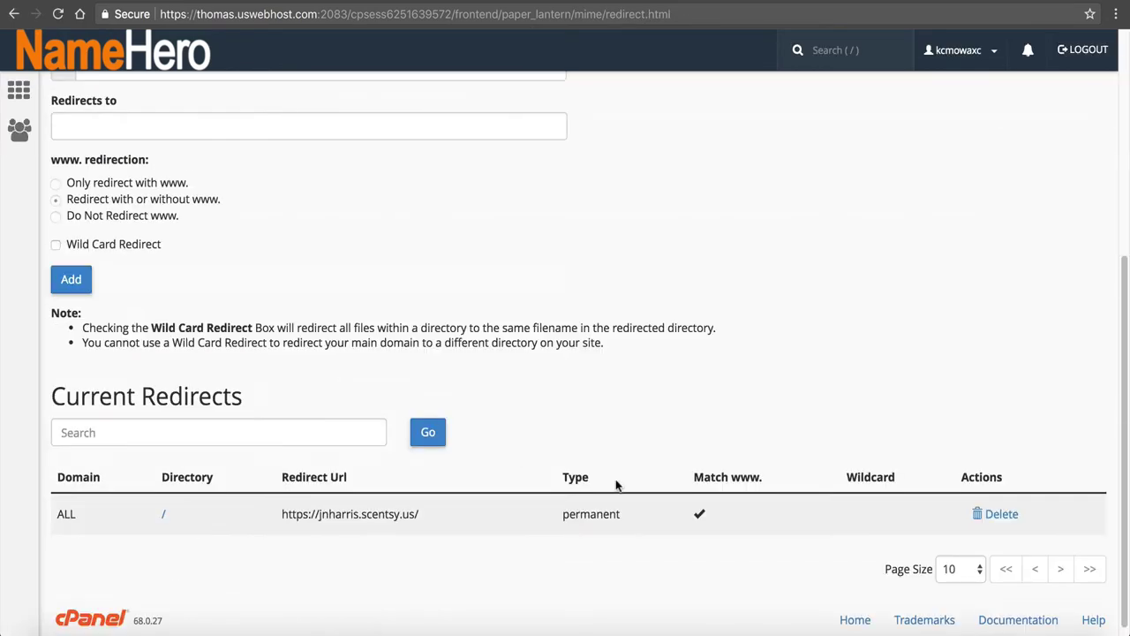
{"action": "left_click", "coordinate": [998, 514]}
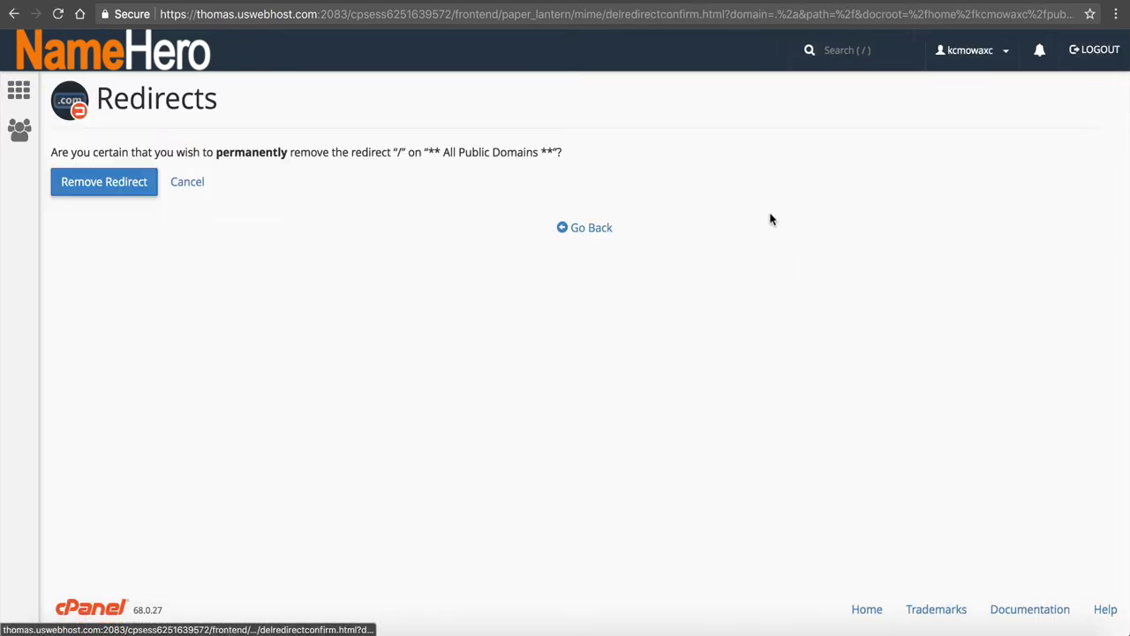
{"action": "left_click", "coordinate": [103, 182]}
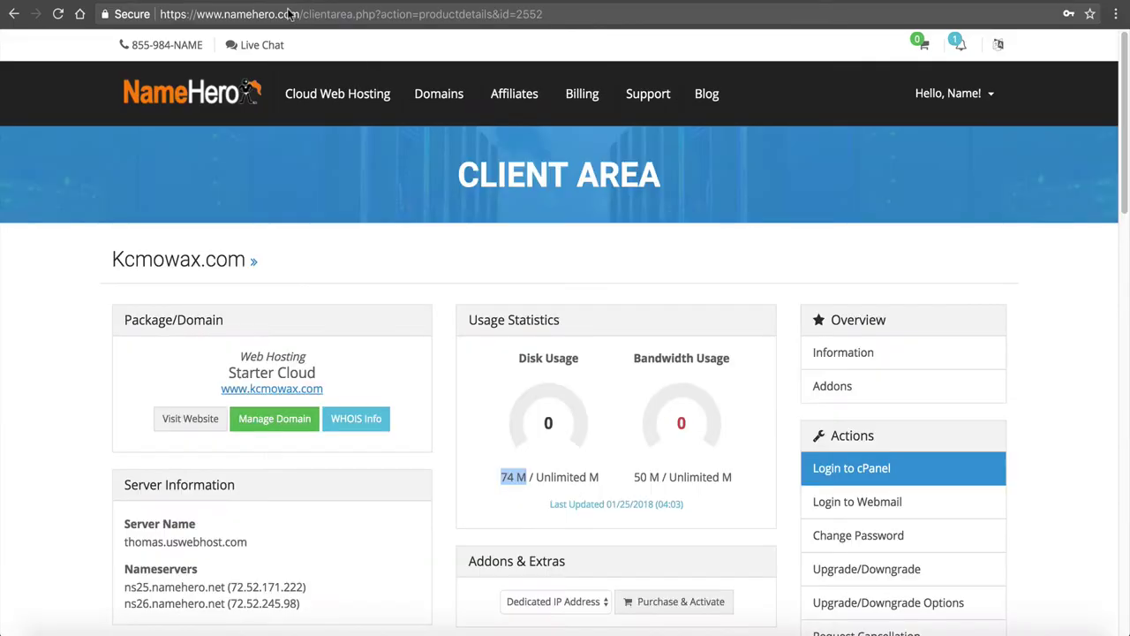
{"action": "left_click", "coordinate": [191, 419]}
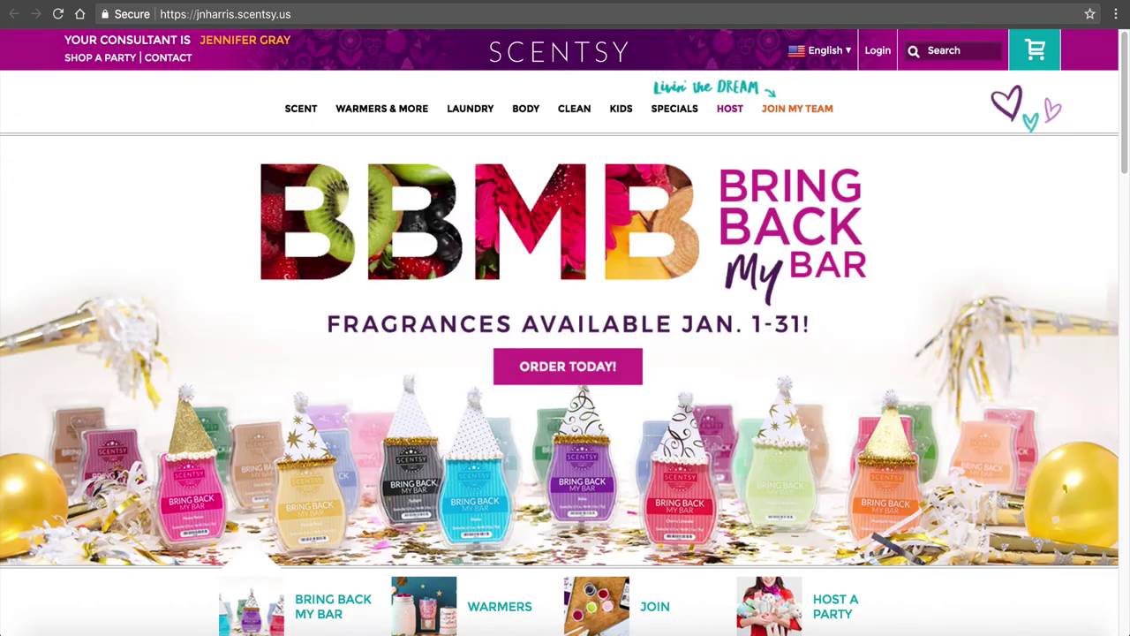
{"action": "left_click", "coordinate": [291, 1]}
{"action": "left_click_drag", "start_coordinate": [353, 389], "coordinate": [221, 390]}
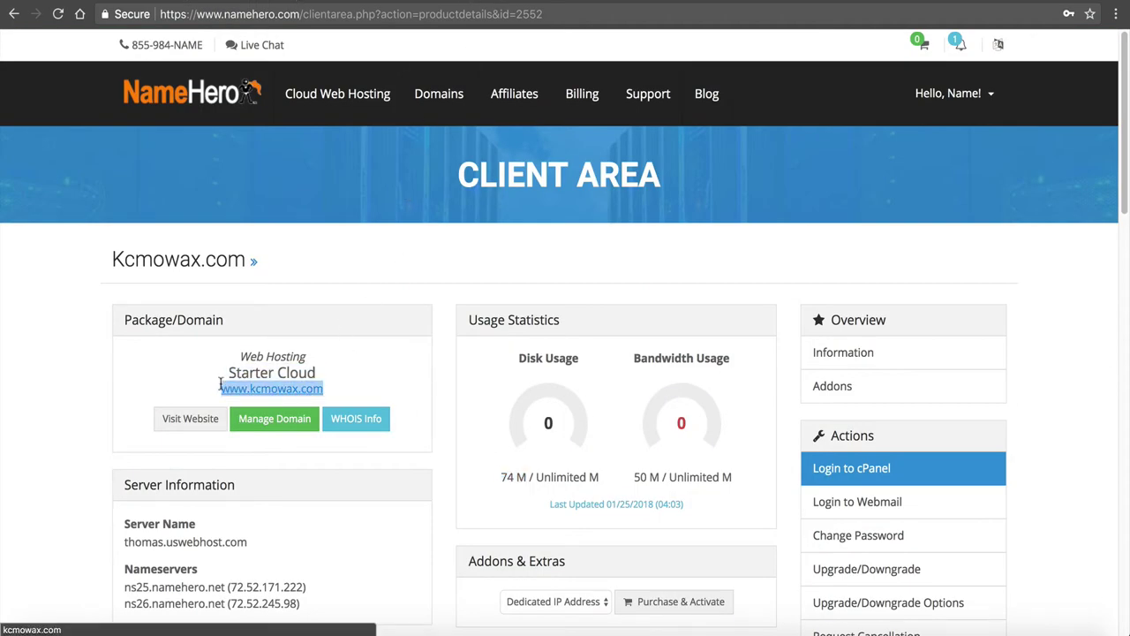
{"action": "left_click", "coordinate": [1115, 14]}
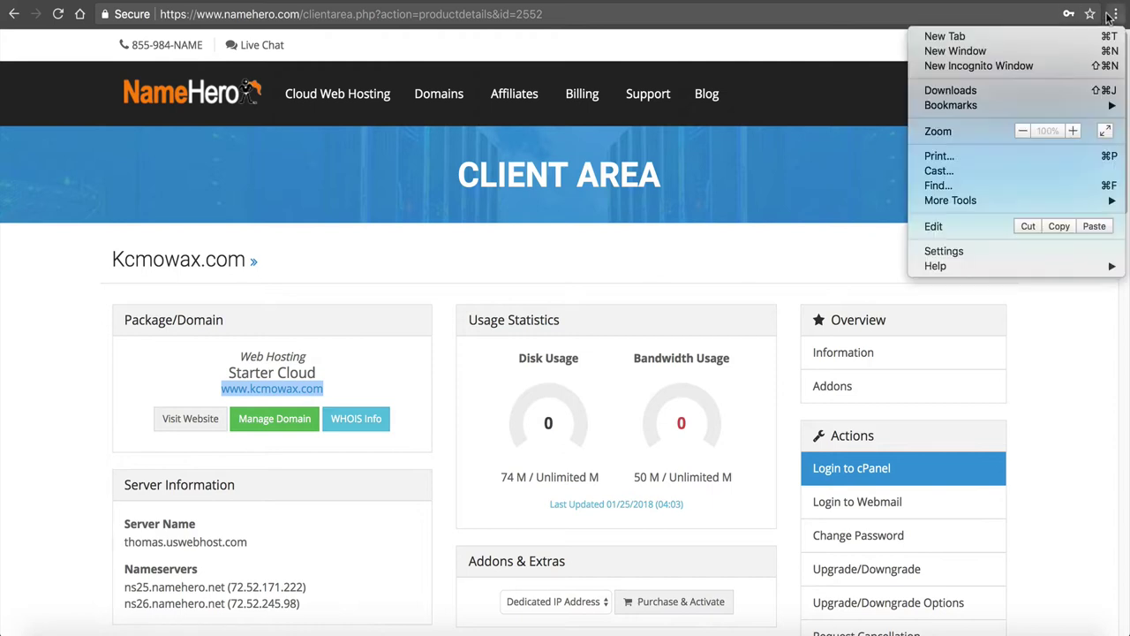
{"action": "left_click", "coordinate": [1013, 51]}
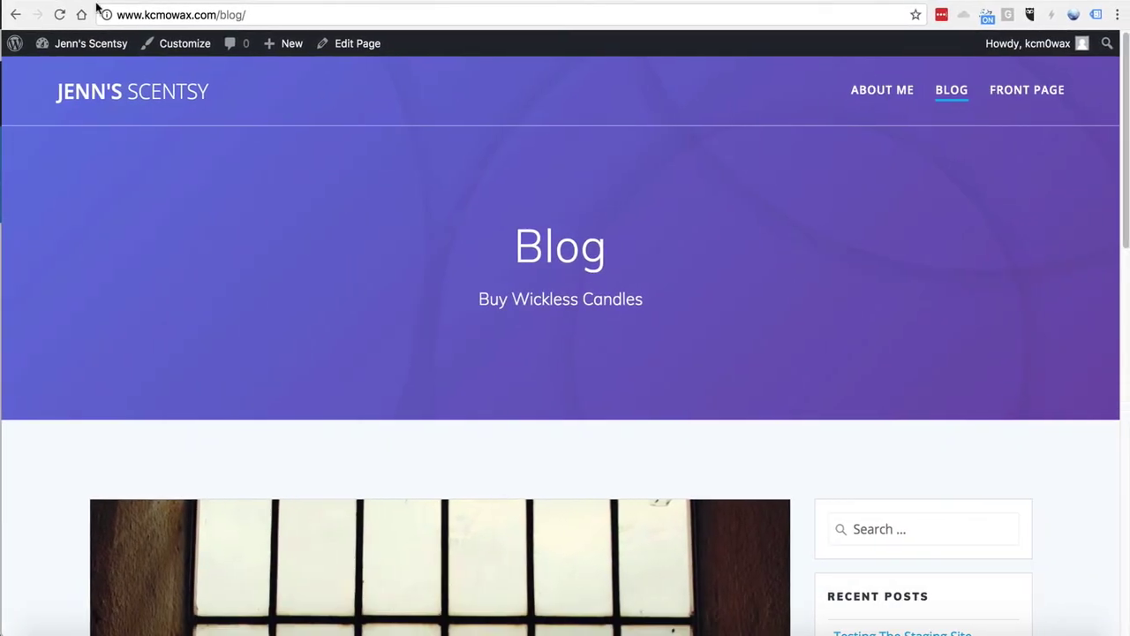
{"action": "left_click", "coordinate": [60, 14]}
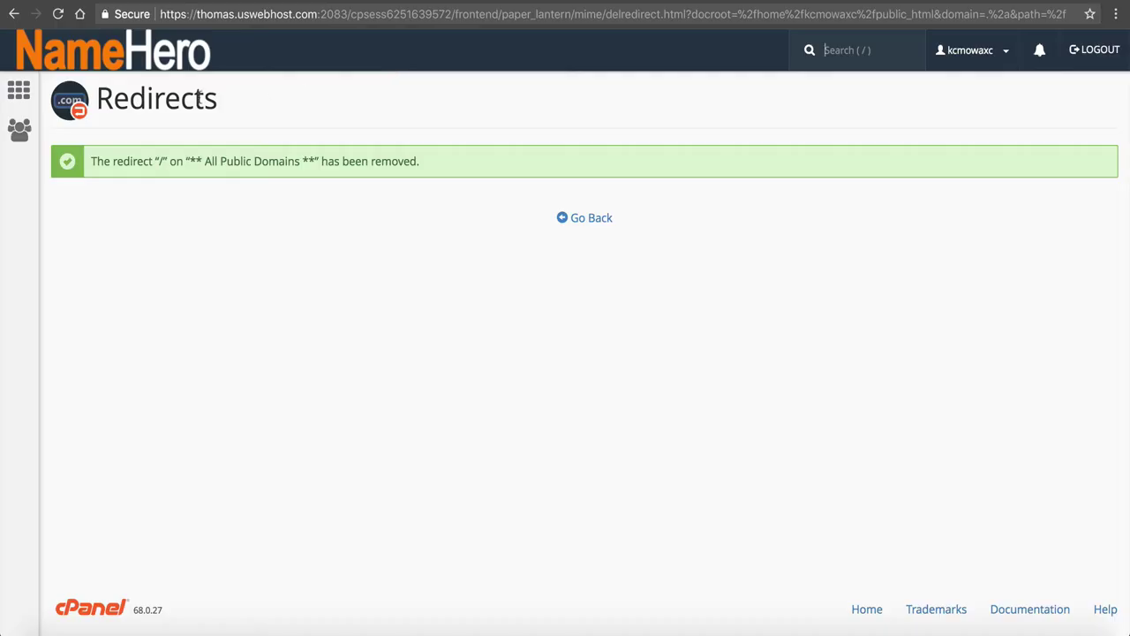
Step: Open the www folder in File Manager and move index.php to the trash
{"action": "left_click", "coordinate": [139, 63]}
{"action": "left_click", "coordinate": [168, 184]}
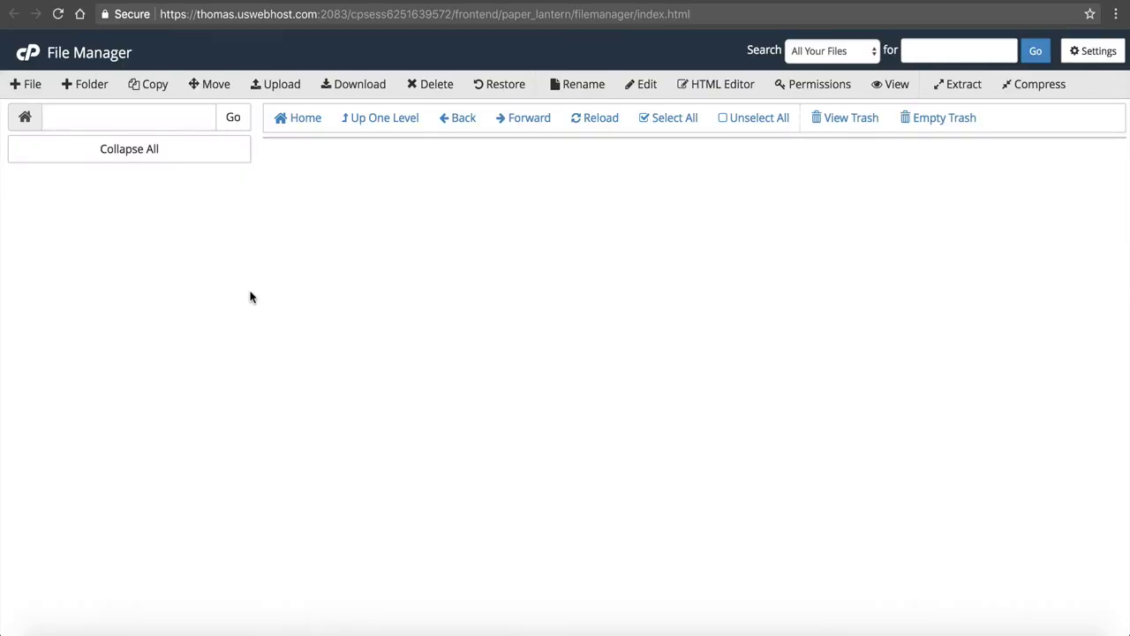
{"action": "double_click", "coordinate": [290, 438]}
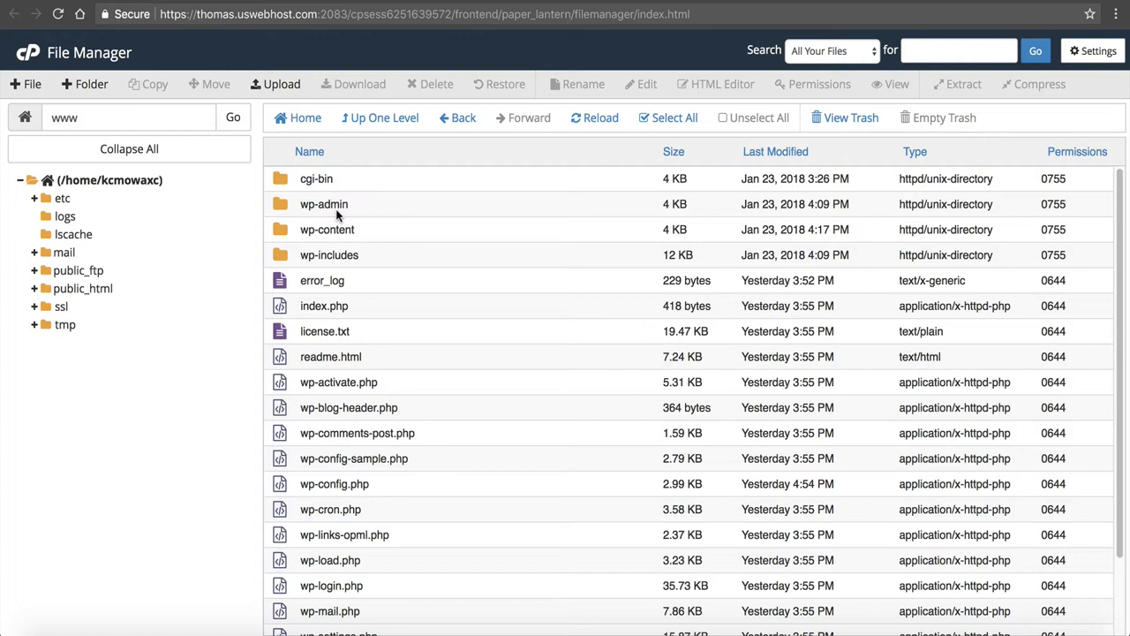
{"action": "left_click", "coordinate": [329, 305]}
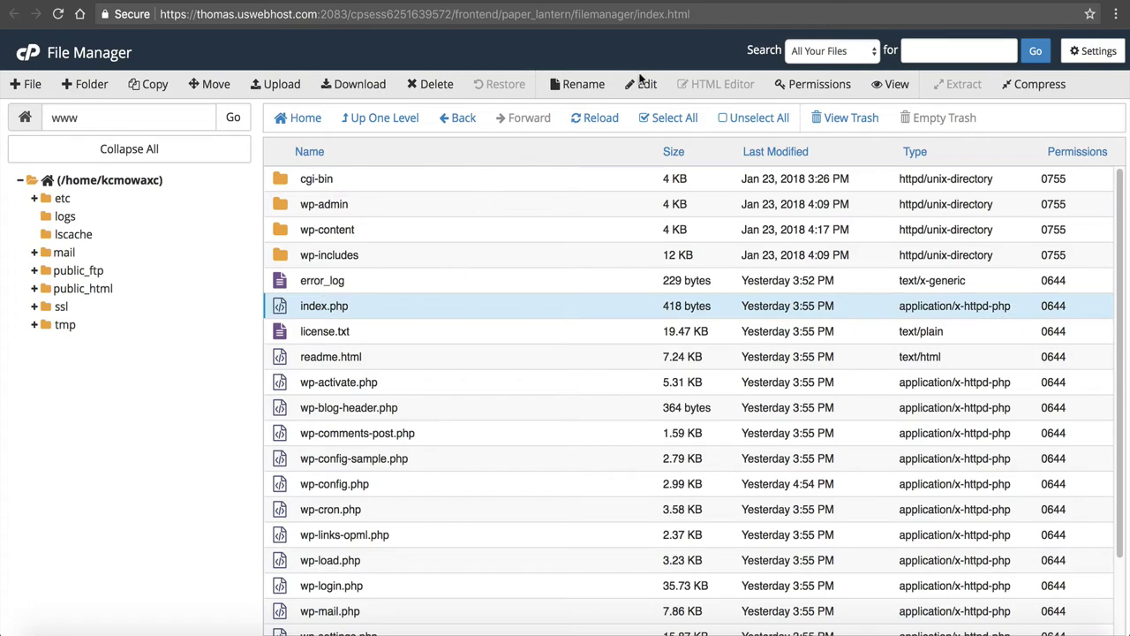
{"action": "left_click", "coordinate": [434, 86]}
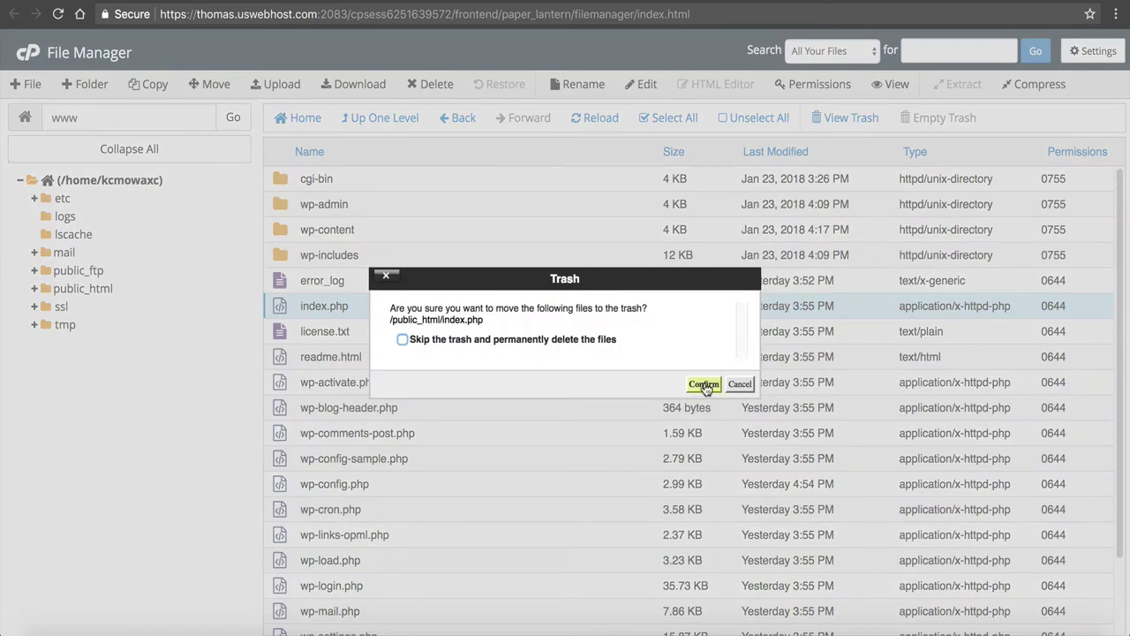
{"action": "left_click", "coordinate": [700, 384]}
{"action": "left_click", "coordinate": [1032, 616]}
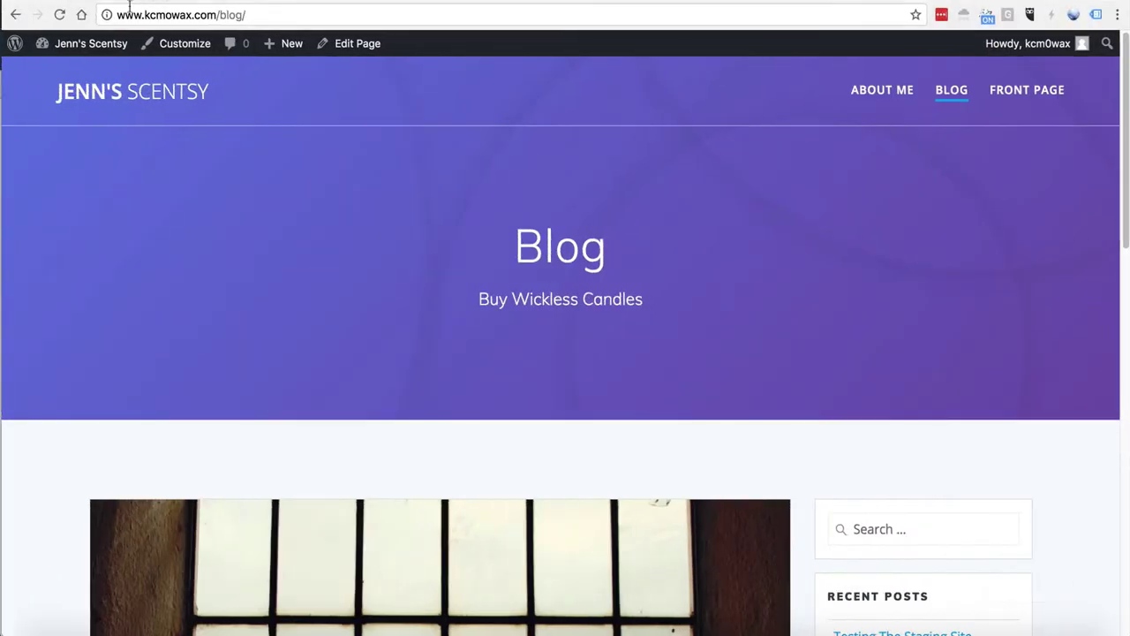
{"action": "left_click", "coordinate": [61, 14]}
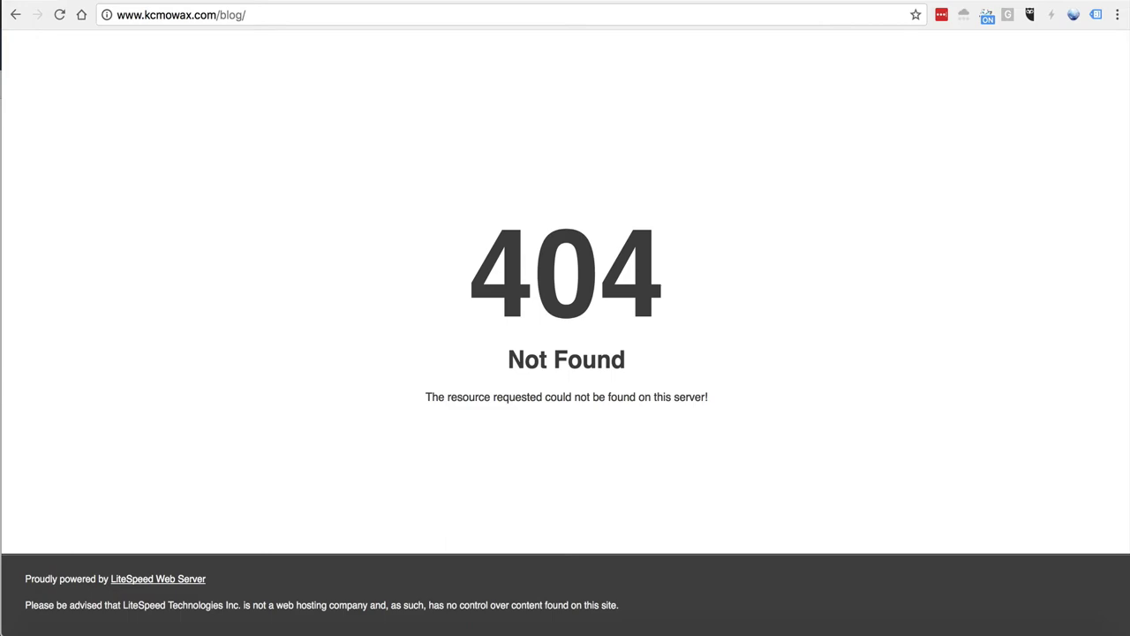
{"action": "key", "text": "super+grave"}
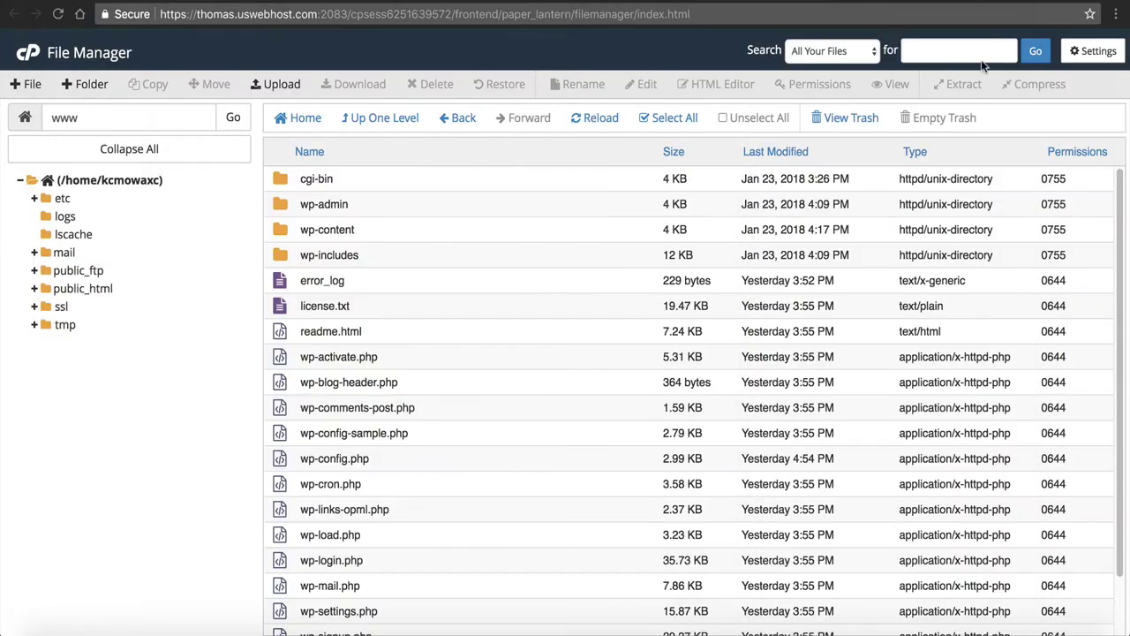
Step: Restore the home directory from the 2018-01-25 daily backup through Restore My Home, accepting the confirmation
{"action": "key", "text": "super+grave"}
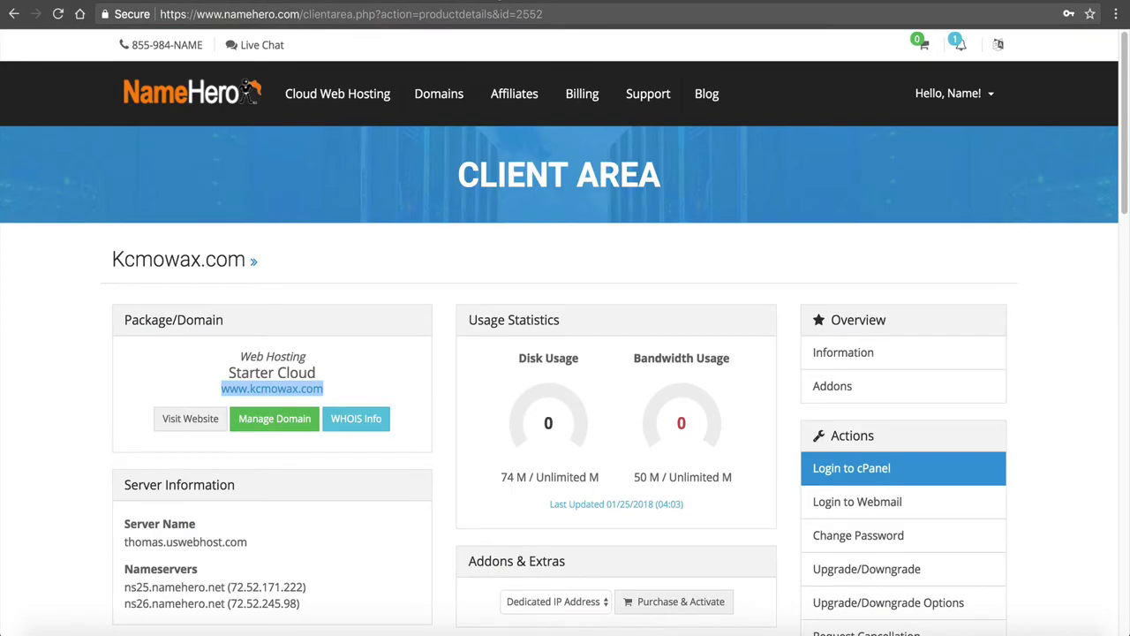
{"action": "key", "text": "super+grave"}
{"action": "key", "text": "super+grave"}
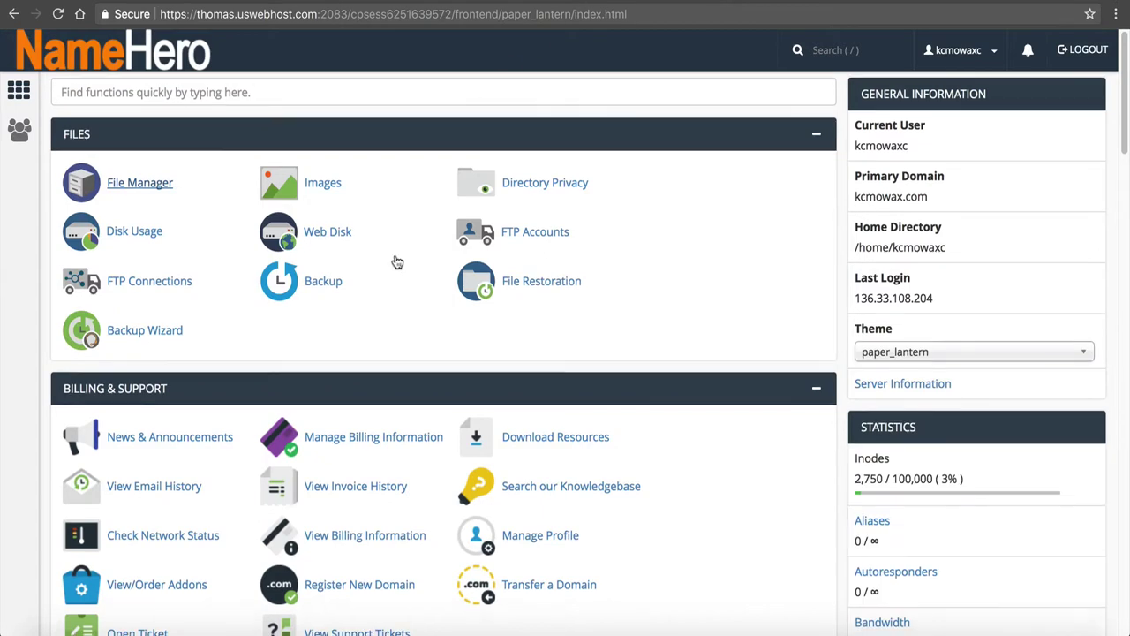
{"action": "scroll", "coordinate": [394, 263], "scroll_direction": "down", "scroll_amount": 20}
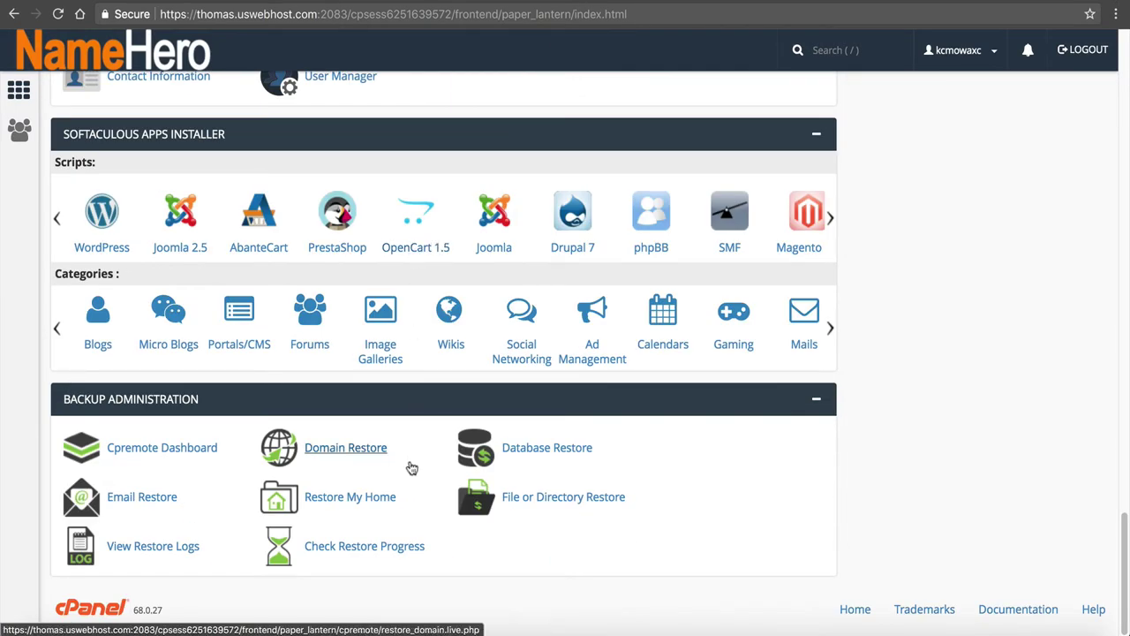
{"action": "left_click", "coordinate": [385, 504]}
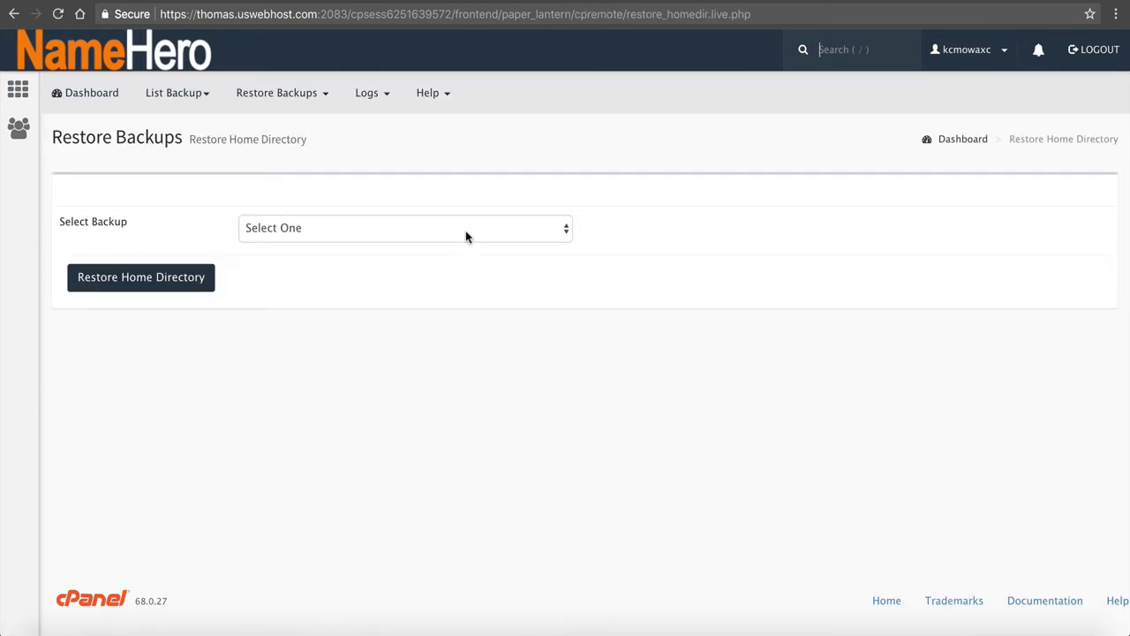
{"action": "left_click", "coordinate": [451, 227]}
{"action": "left_click", "coordinate": [465, 248]}
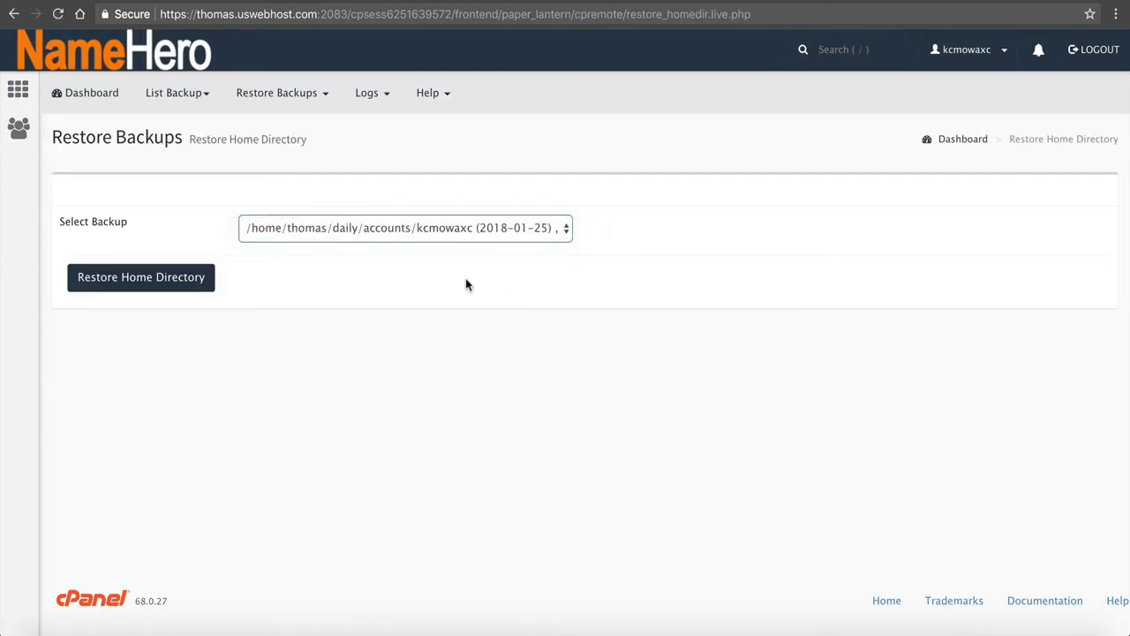
{"action": "left_click", "coordinate": [121, 280]}
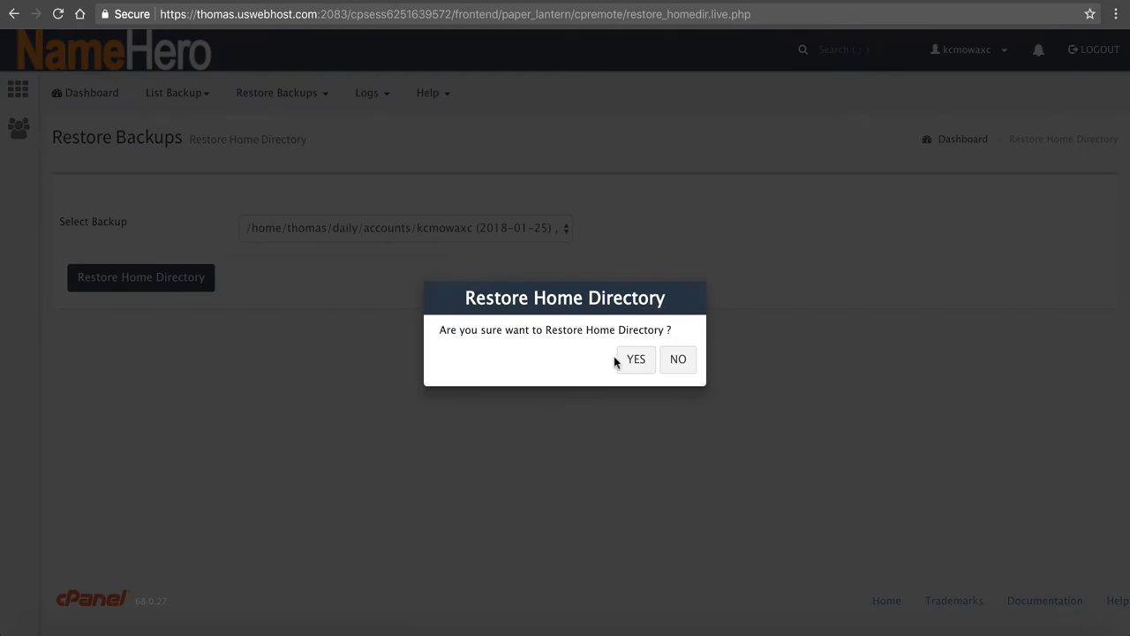
{"action": "left_click", "coordinate": [620, 359]}
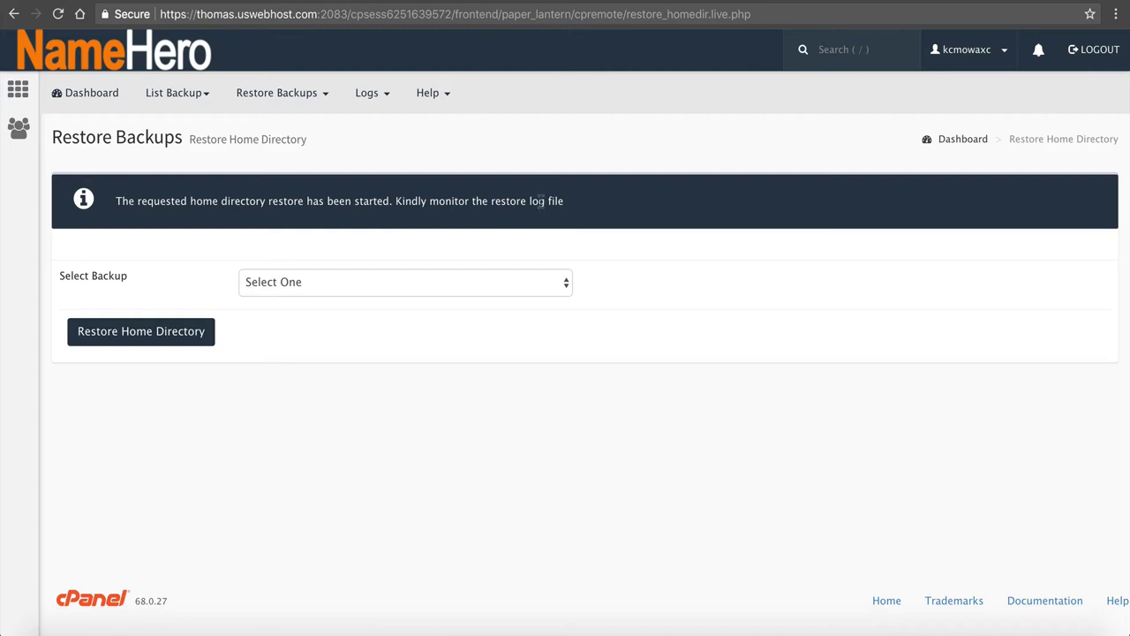
Step: Check the home directory restore under Restore in Progress and view the My Restore Logs list
{"action": "left_click", "coordinate": [388, 106]}
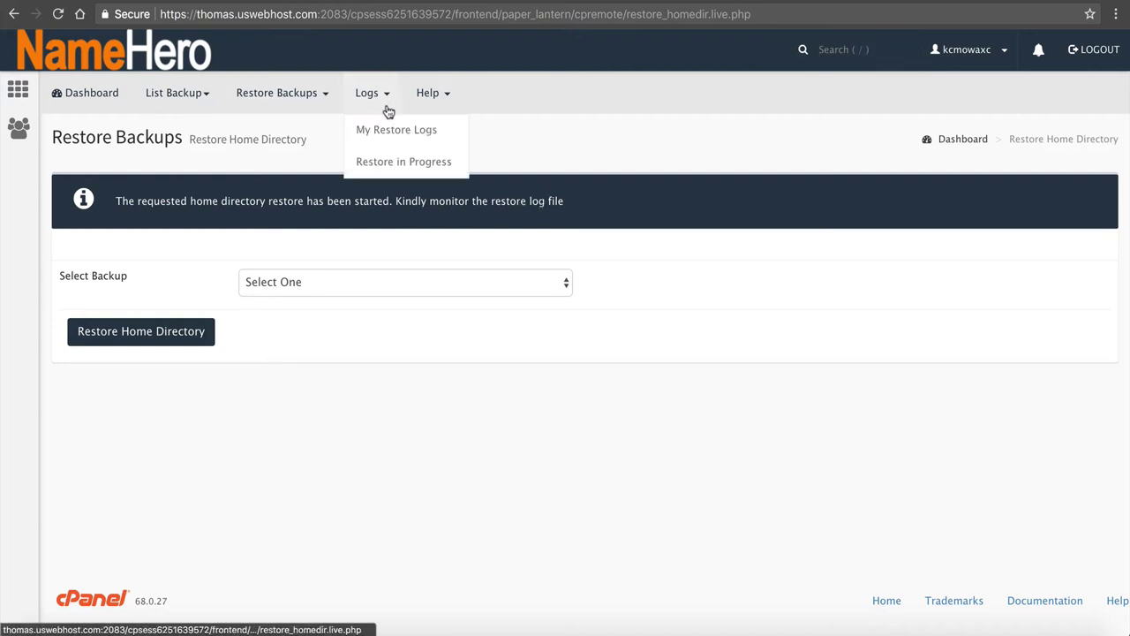
{"action": "left_click", "coordinate": [397, 161]}
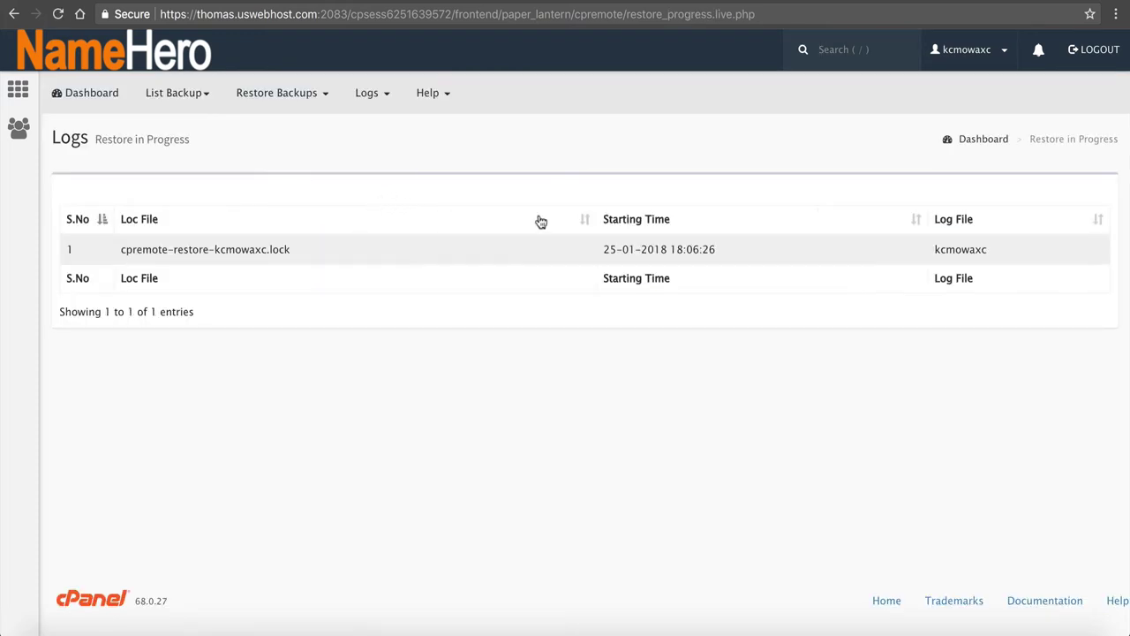
{"action": "left_click", "coordinate": [389, 111]}
{"action": "left_click", "coordinate": [391, 126]}
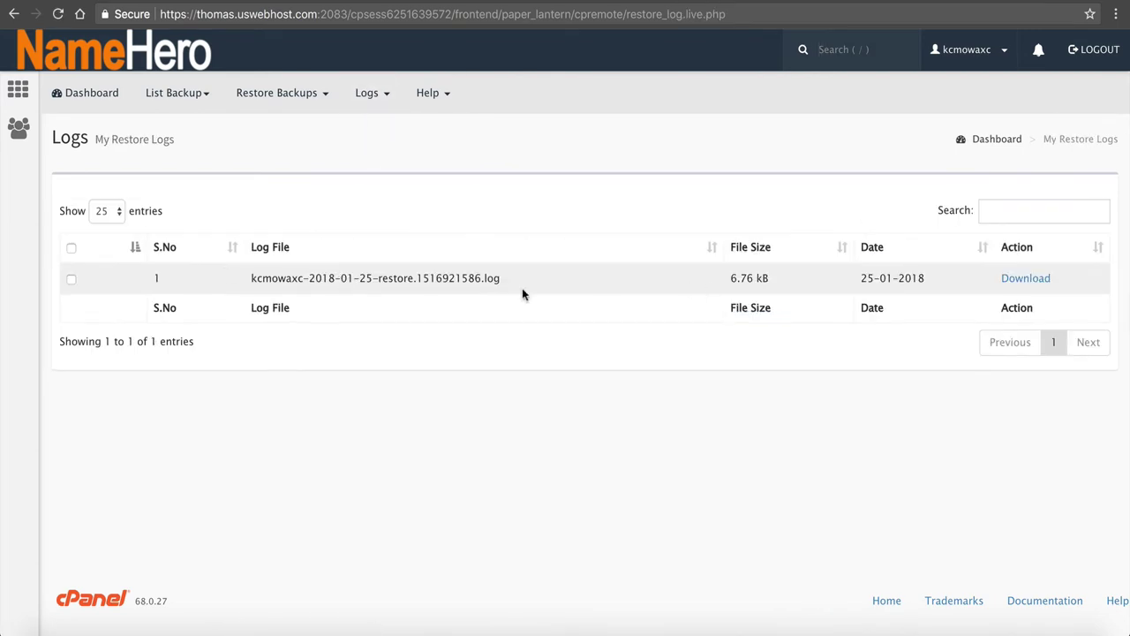
{"action": "left_click", "coordinate": [369, 93]}
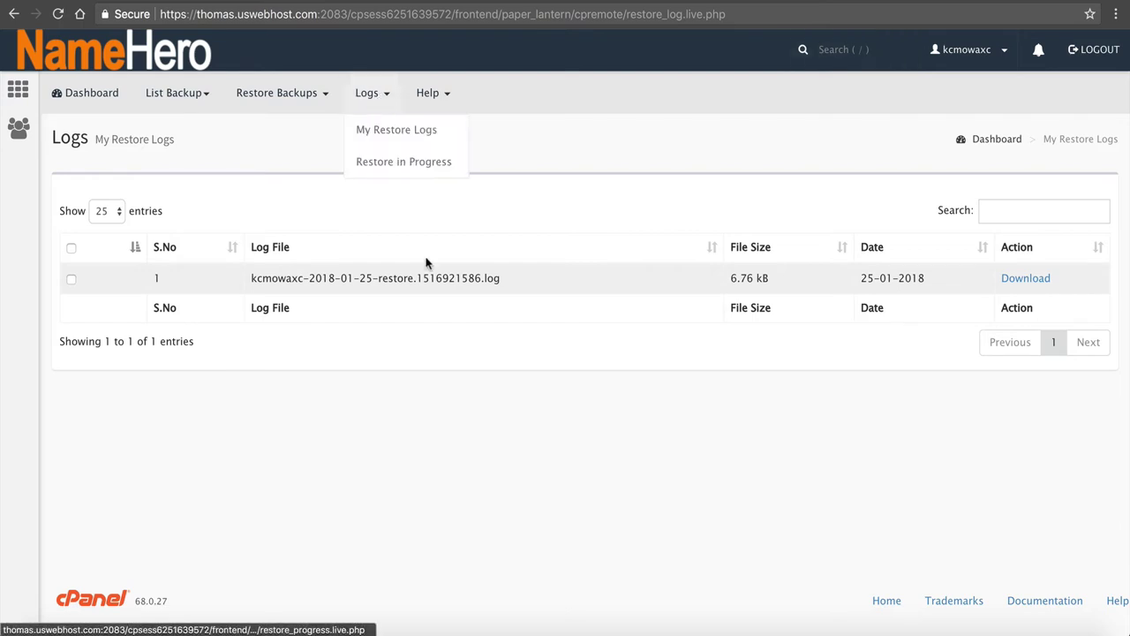
{"action": "left_click", "coordinate": [414, 161]}
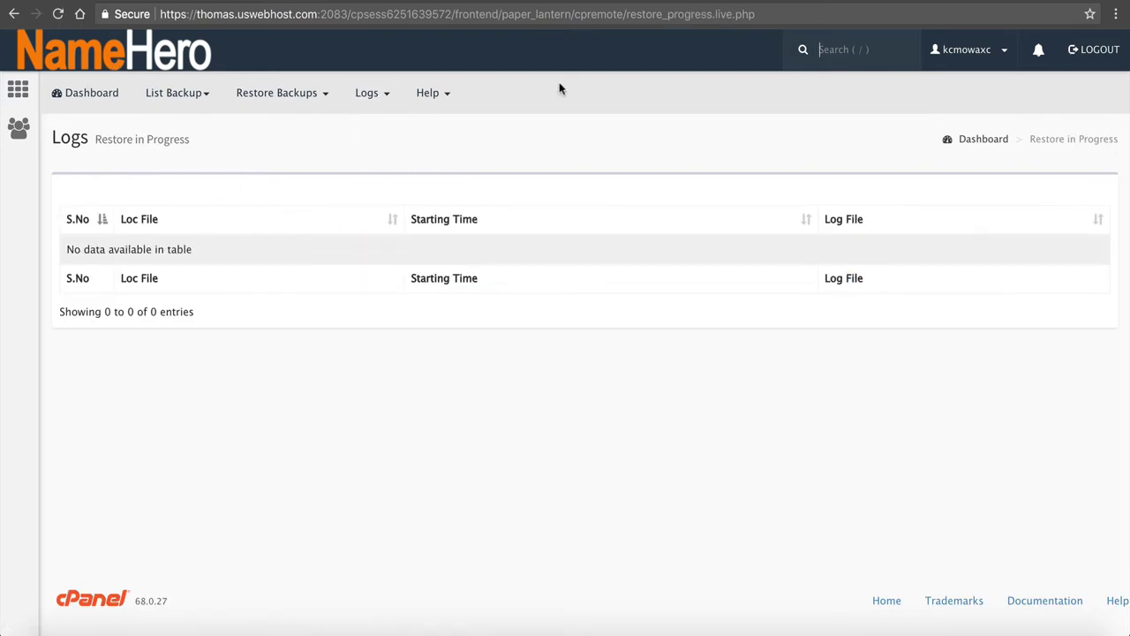
{"action": "left_click", "coordinate": [381, 92]}
{"action": "left_click", "coordinate": [399, 135]}
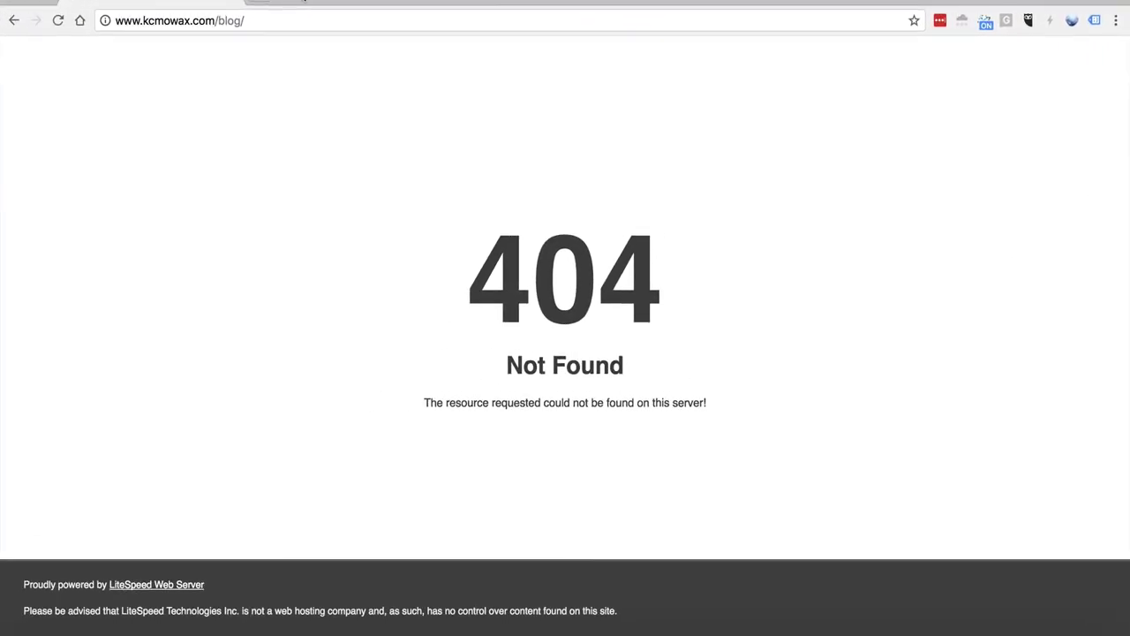
{"action": "left_click", "coordinate": [56, 20]}
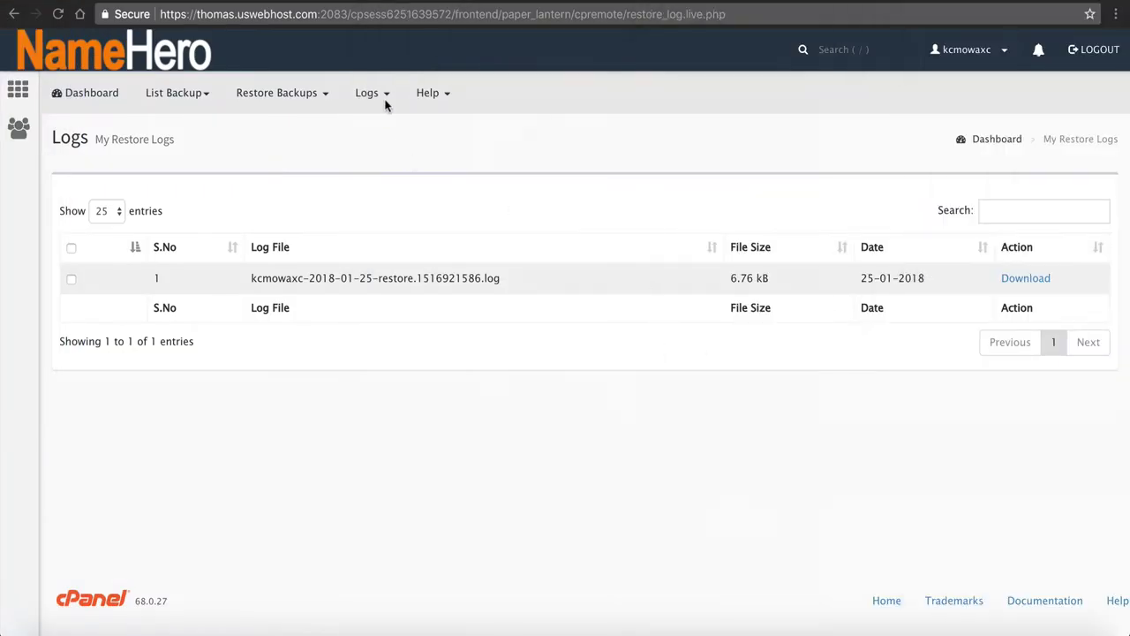
Step: Review Restore in Progress once more and refresh the My Restore Logs list after the site check
{"action": "left_click", "coordinate": [379, 96]}
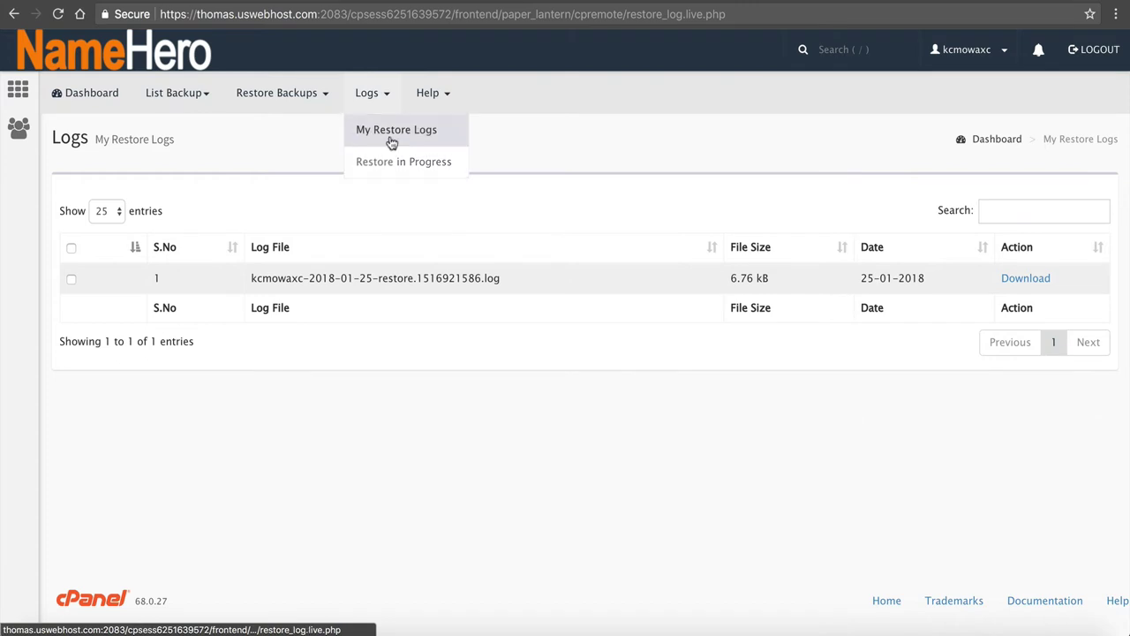
{"action": "left_click", "coordinate": [392, 160]}
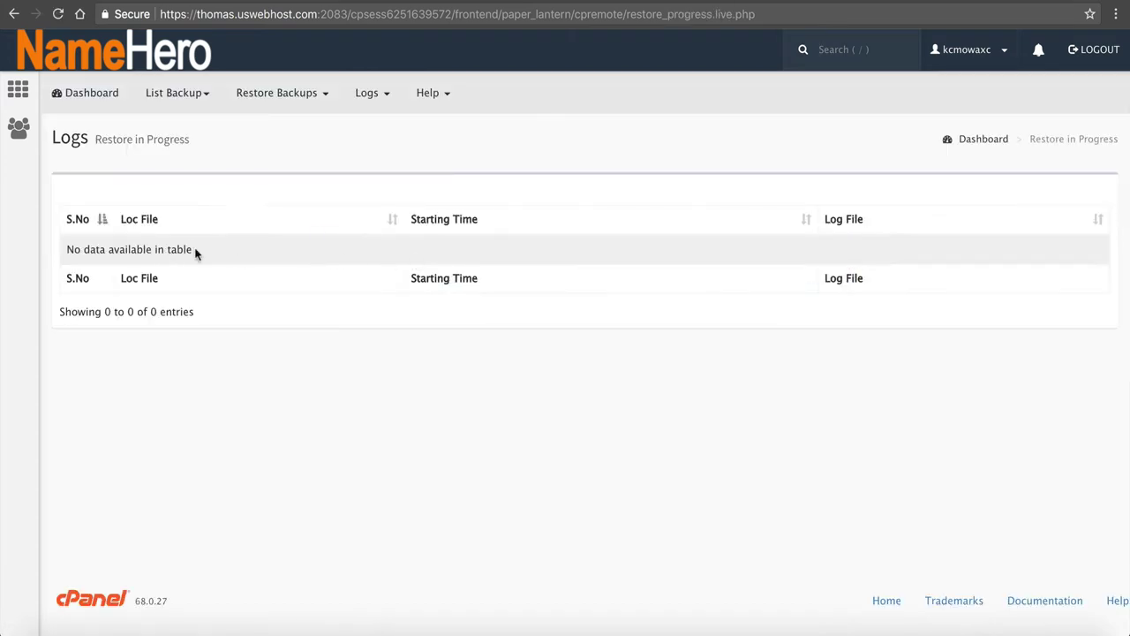
{"action": "left_click", "coordinate": [372, 102]}
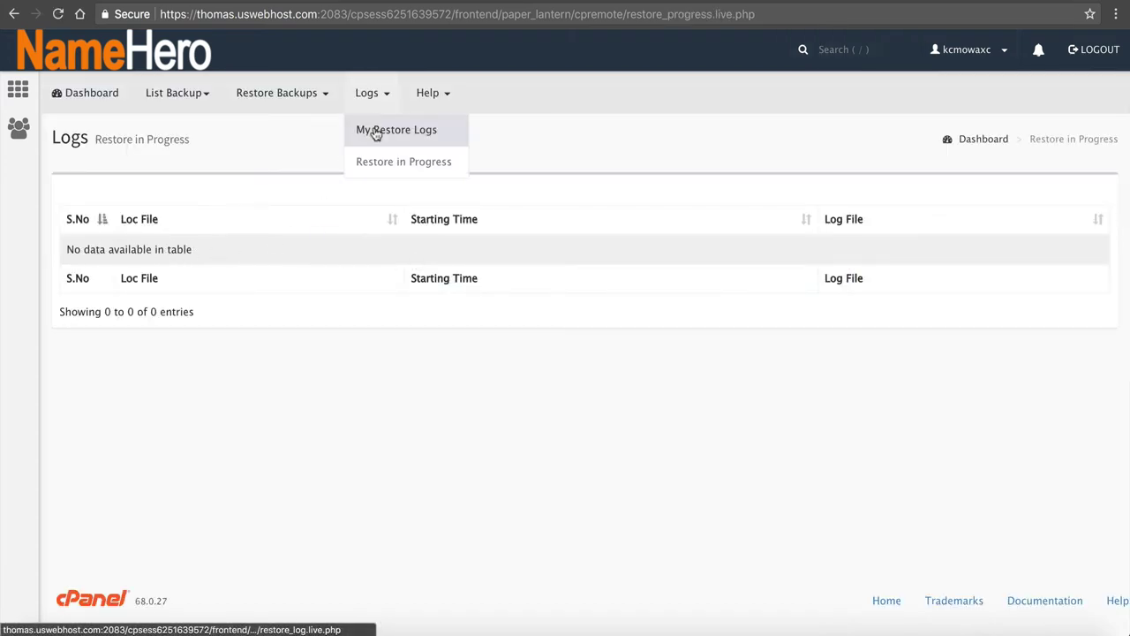
{"action": "left_click", "coordinate": [376, 133]}
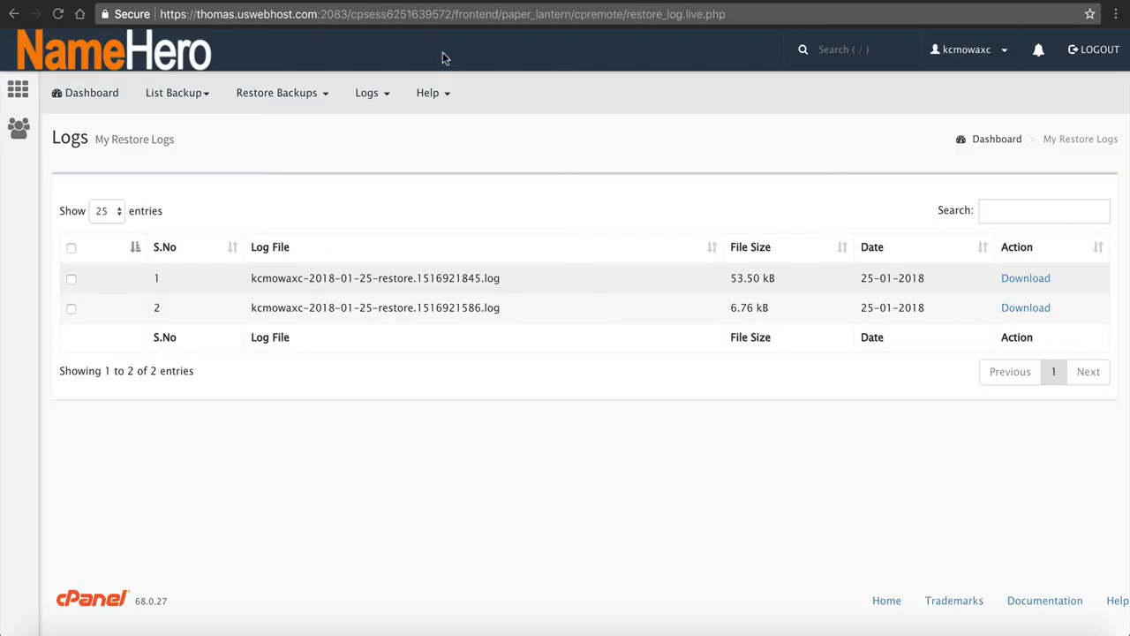
Step: Open Restore Database from the backup dashboard and choose the 2018-01-25 daily backup for kcmowaxc_staging without starting a restore
{"action": "left_click", "coordinate": [113, 93]}
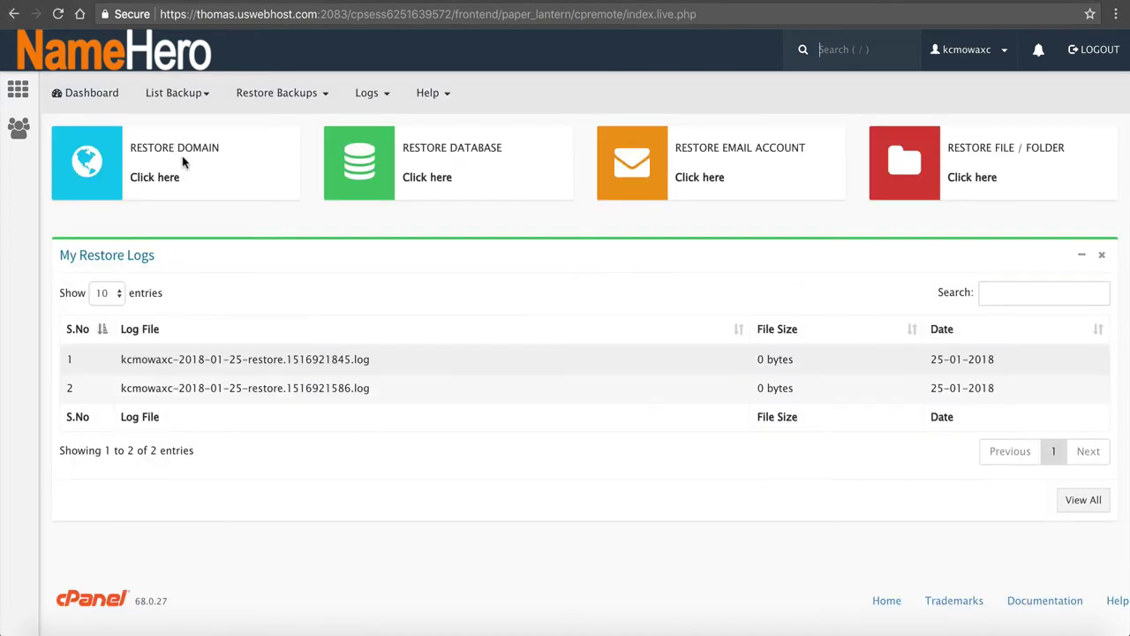
{"action": "left_click", "coordinate": [430, 177]}
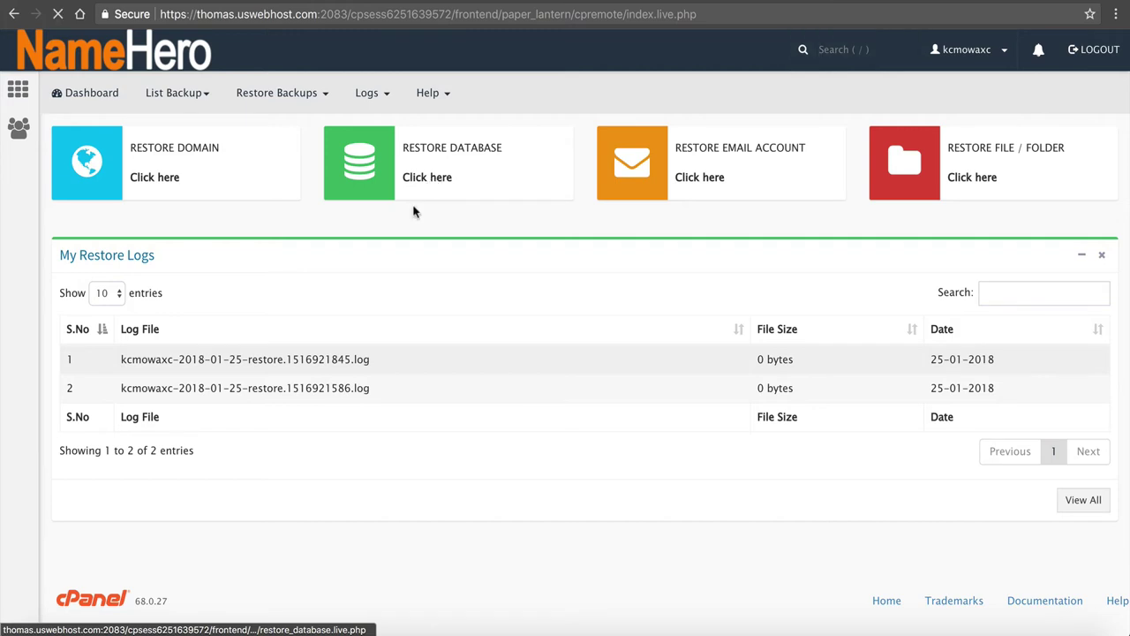
{"action": "left_click", "coordinate": [362, 268]}
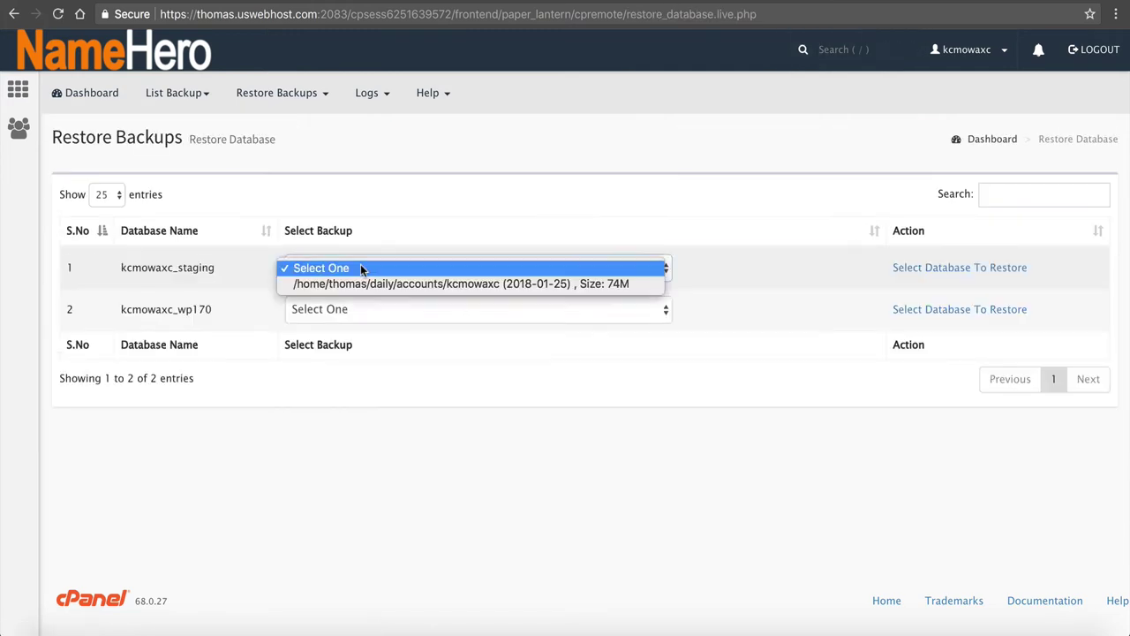
{"action": "left_click", "coordinate": [389, 261]}
{"action": "left_click", "coordinate": [389, 261]}
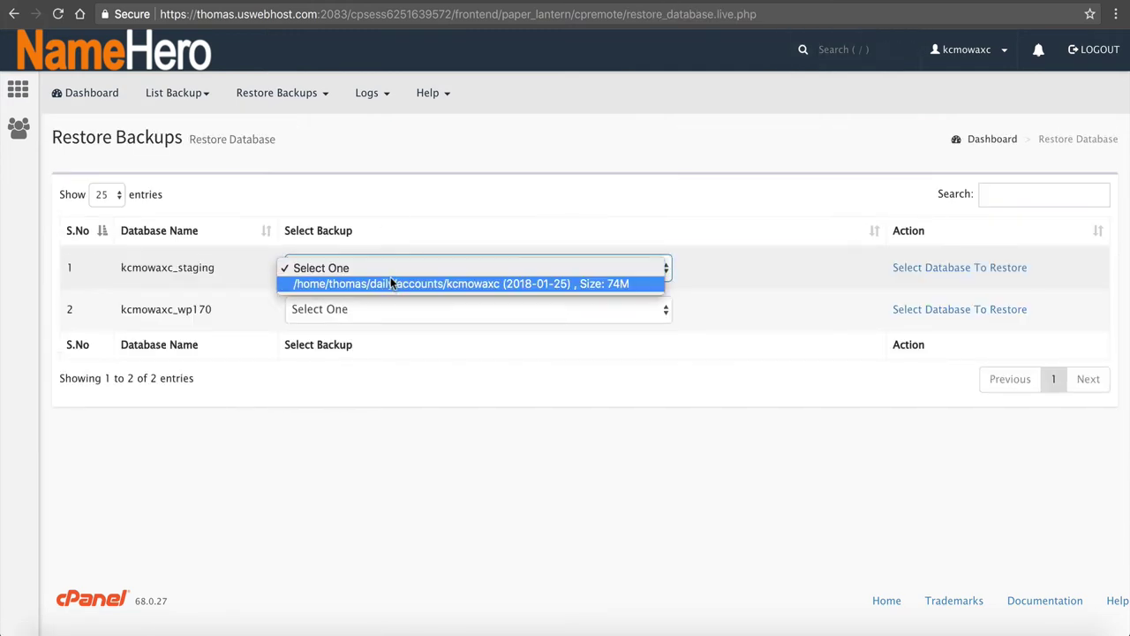
{"action": "left_click", "coordinate": [388, 280]}
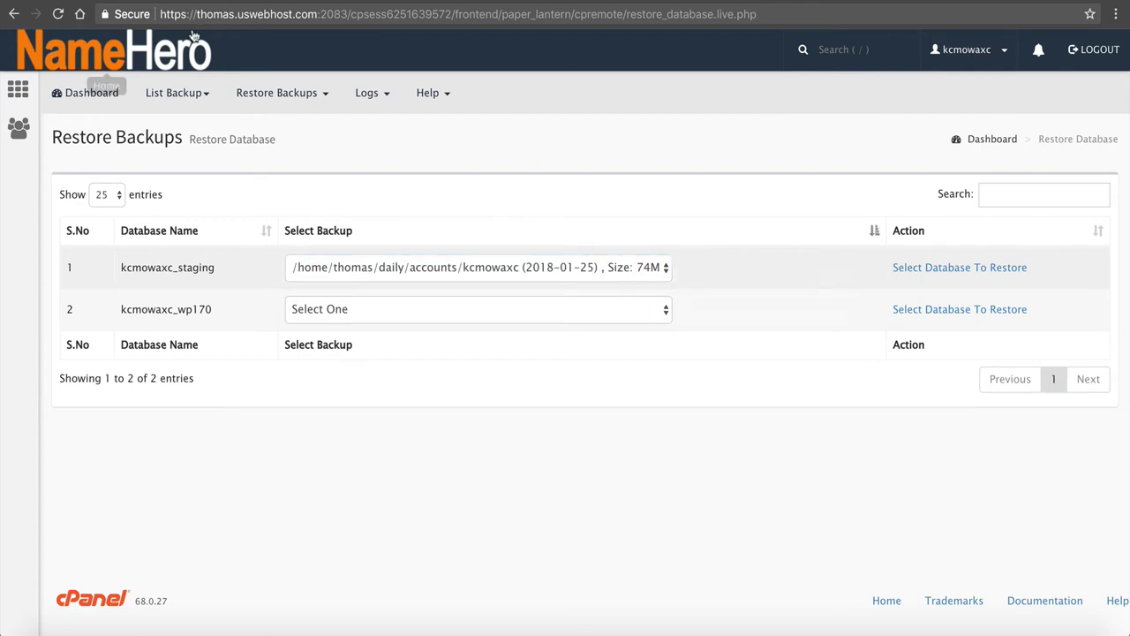
Step: Return to the cPanel home page and open Email Restore to view the email accounts available for restoring
{"action": "left_click", "coordinate": [185, 51]}
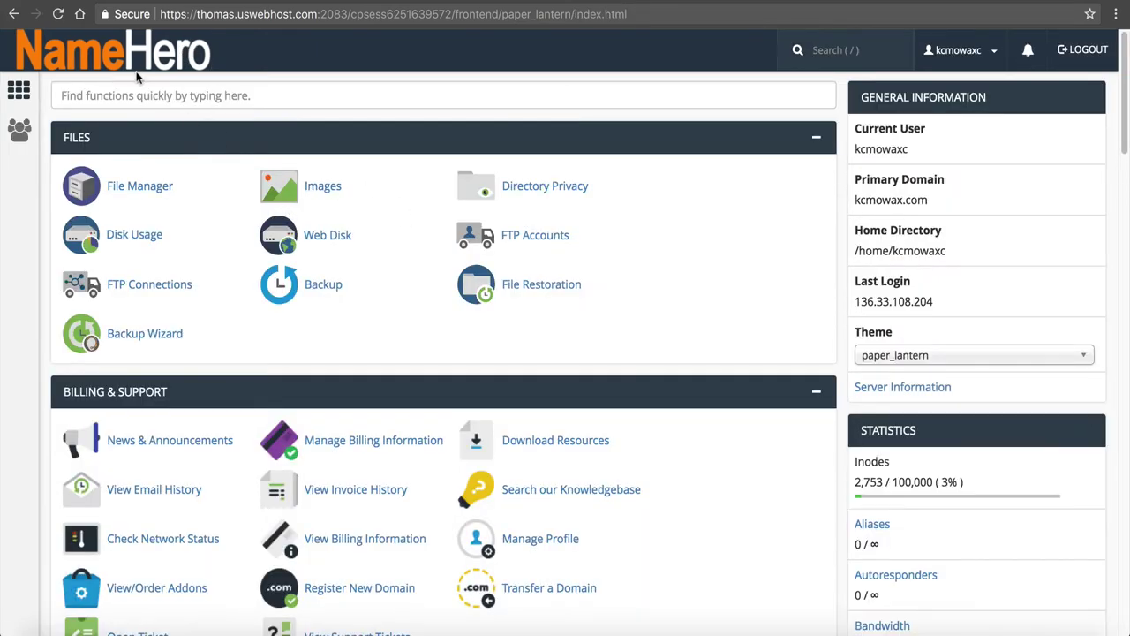
{"action": "left_click", "coordinate": [150, 101]}
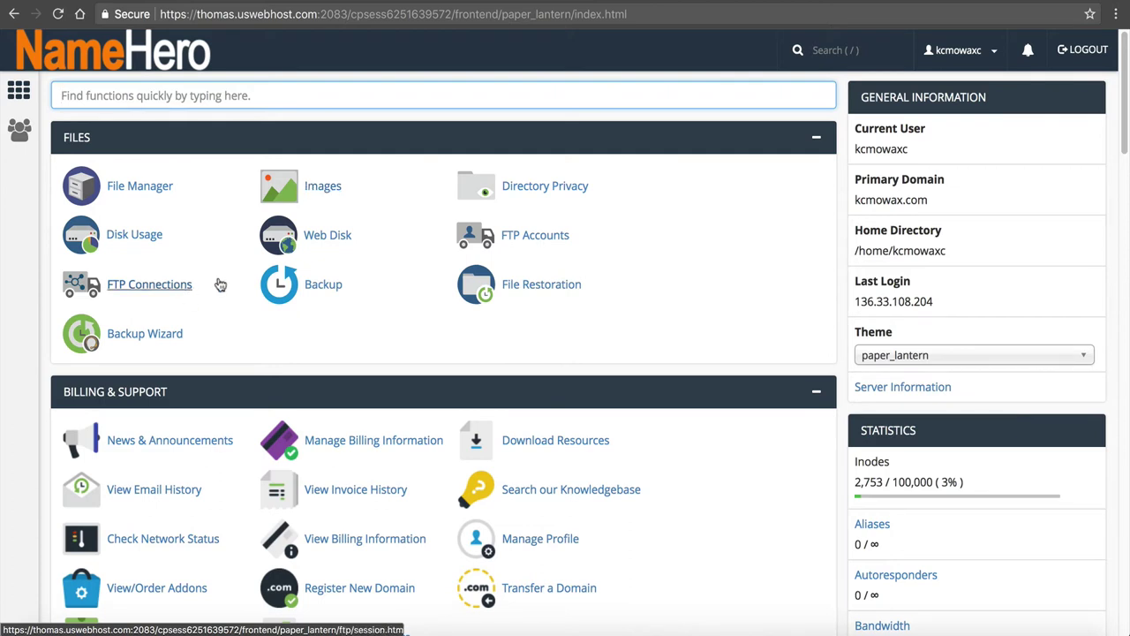
{"action": "scroll", "coordinate": [189, 295], "scroll_direction": "down", "scroll_amount": 20}
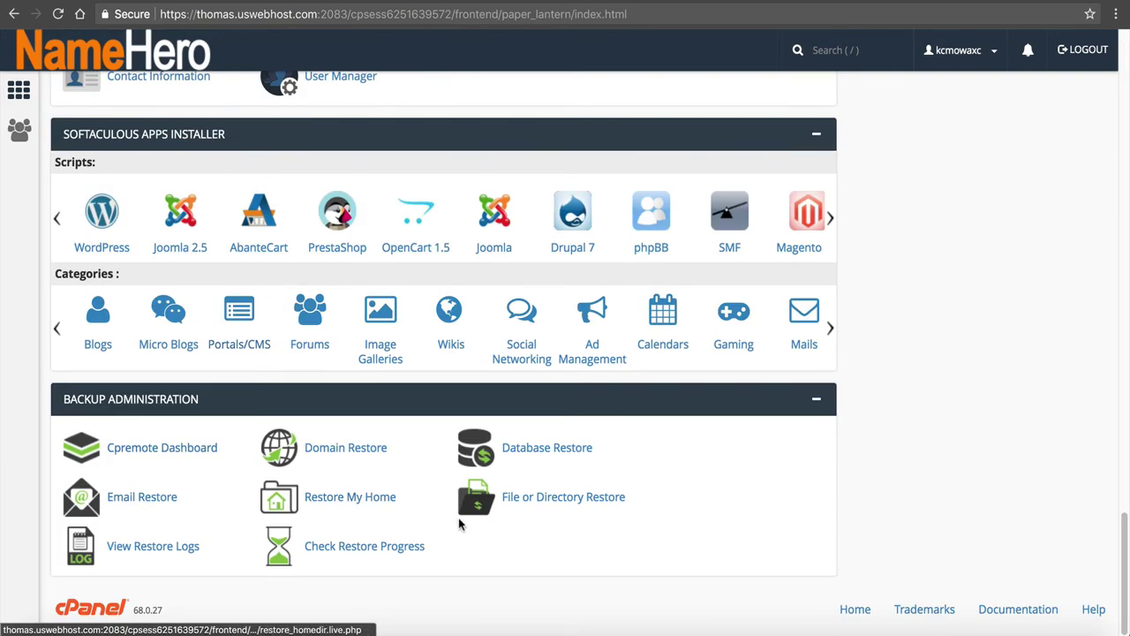
{"action": "left_click", "coordinate": [170, 503]}
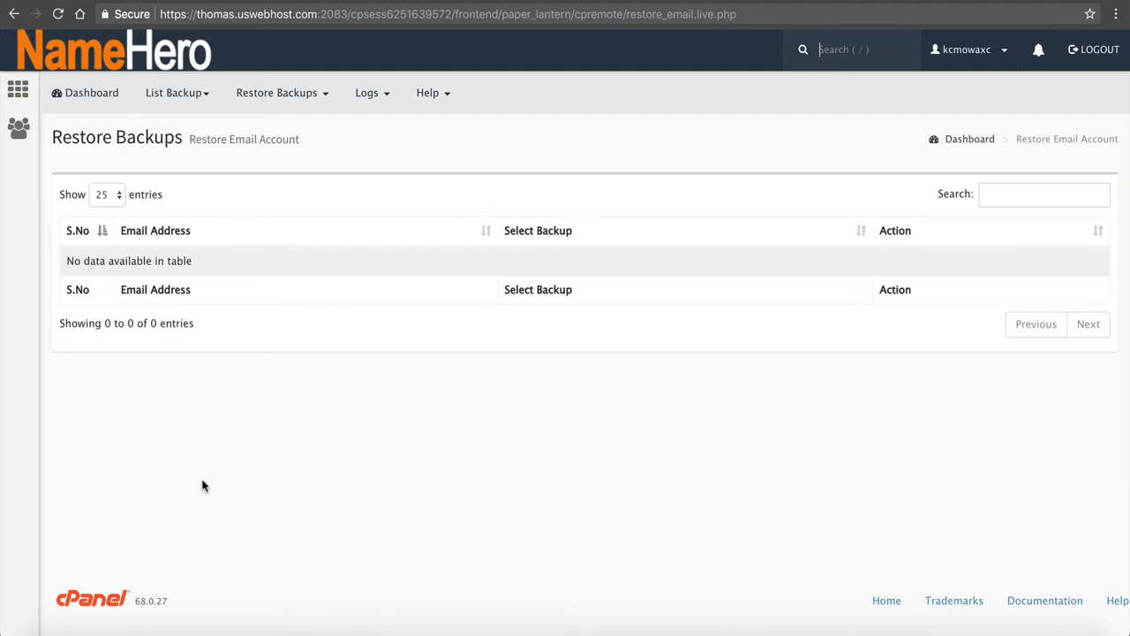
Step: Go back to the cPanel home page and open Restore My Home to view the available home directory backups
{"action": "left_click", "coordinate": [15, 16]}
{"action": "scroll", "coordinate": [391, 422], "scroll_direction": "down", "scroll_amount": 15}
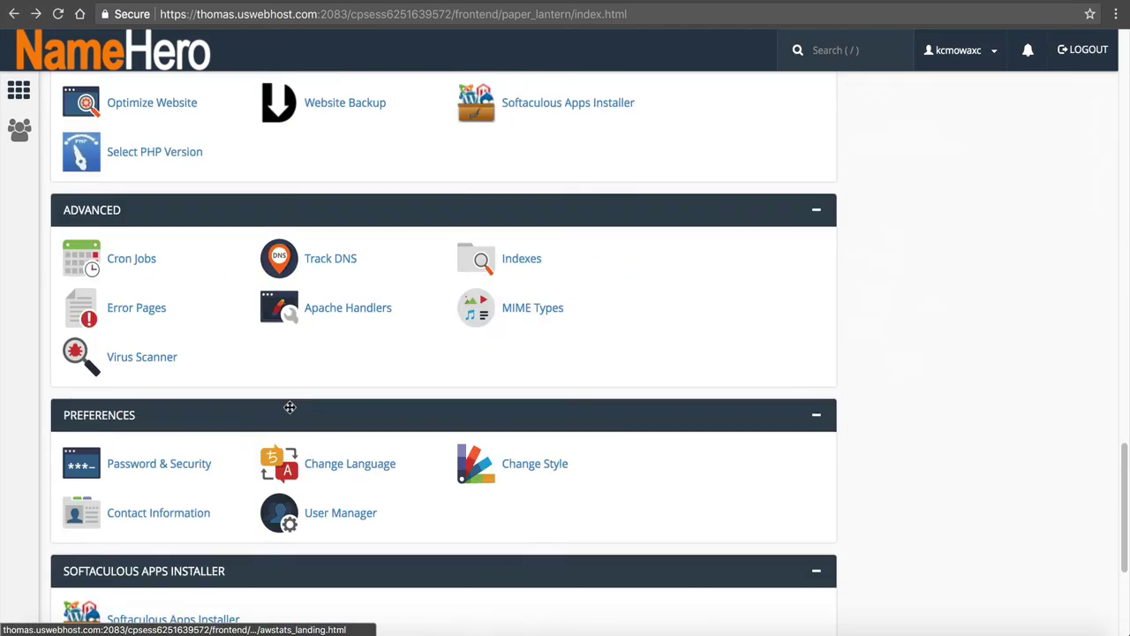
{"action": "left_click", "coordinate": [320, 495]}
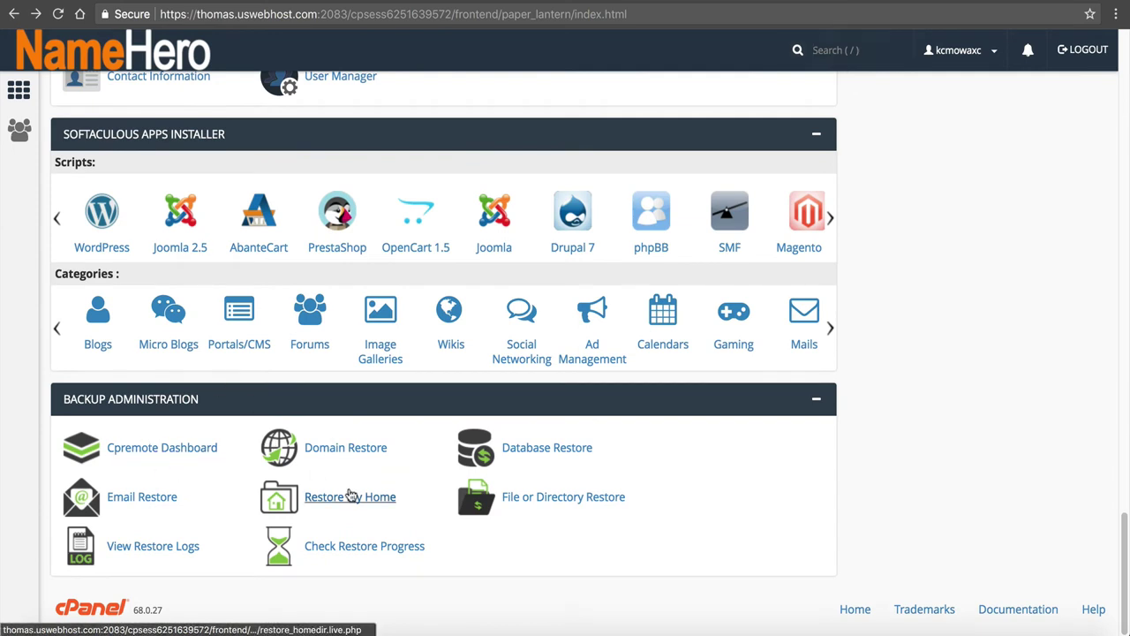
{"action": "left_click", "coordinate": [372, 230]}
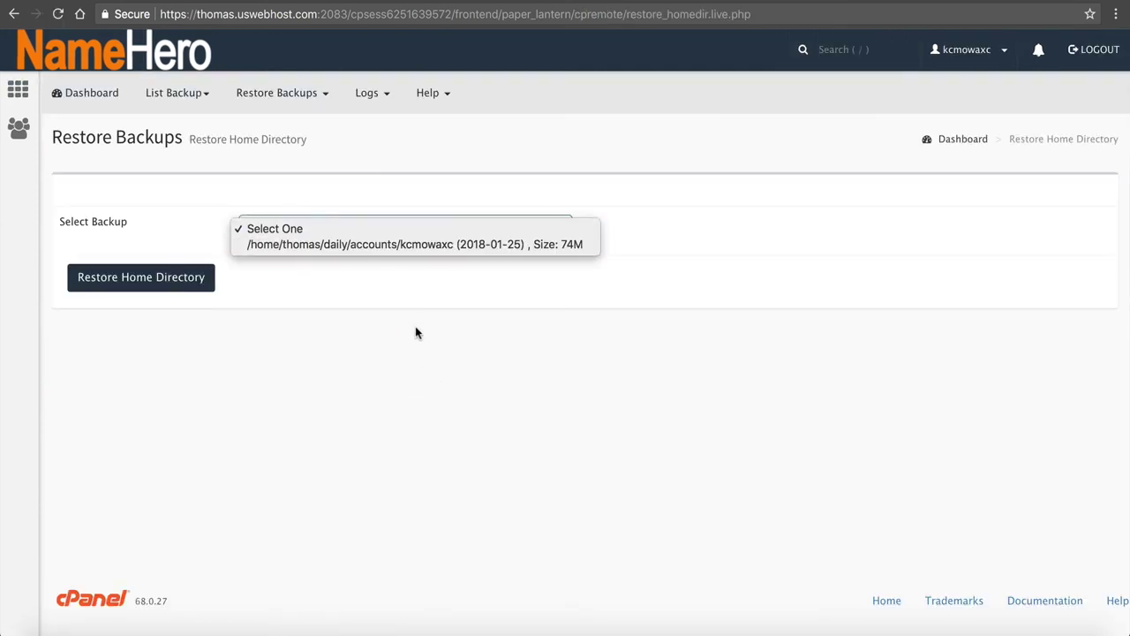
{"action": "left_click", "coordinate": [398, 276]}
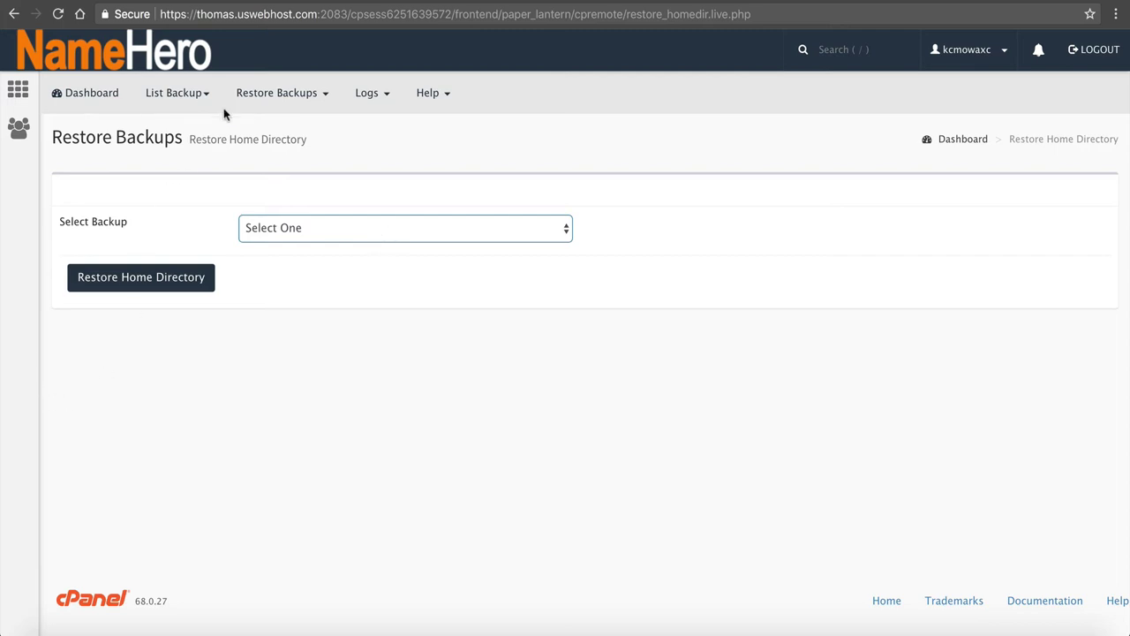
Step: Return to the cPanel home page, search the functions for "website" and open Website Backup
{"action": "left_click", "coordinate": [185, 70]}
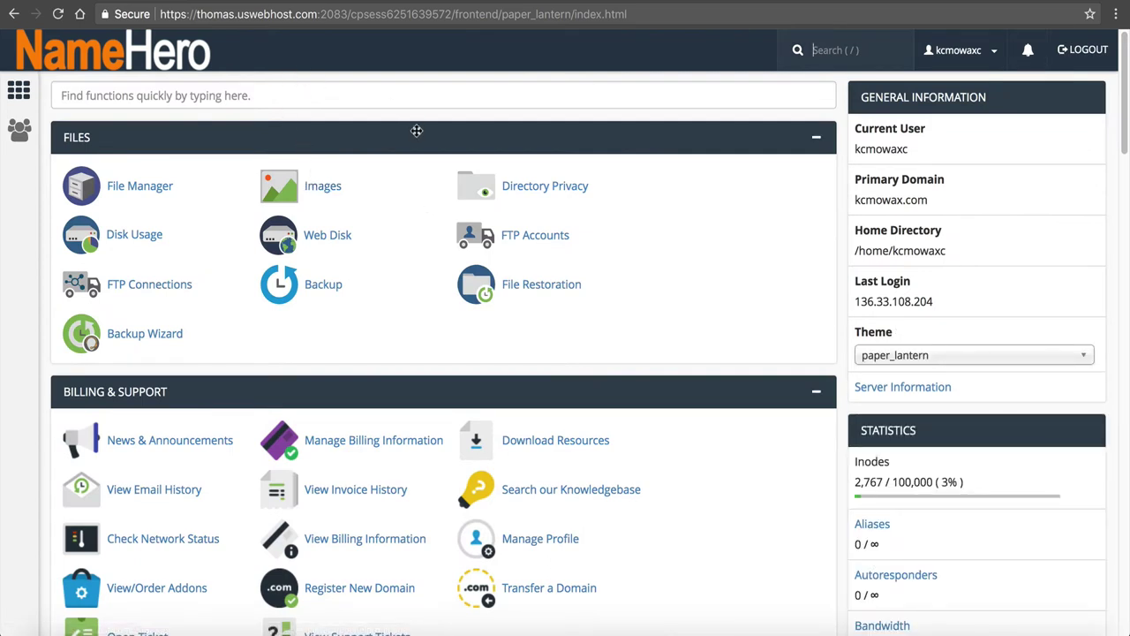
{"action": "key", "text": "slash"}
{"action": "left_click", "coordinate": [371, 86]}
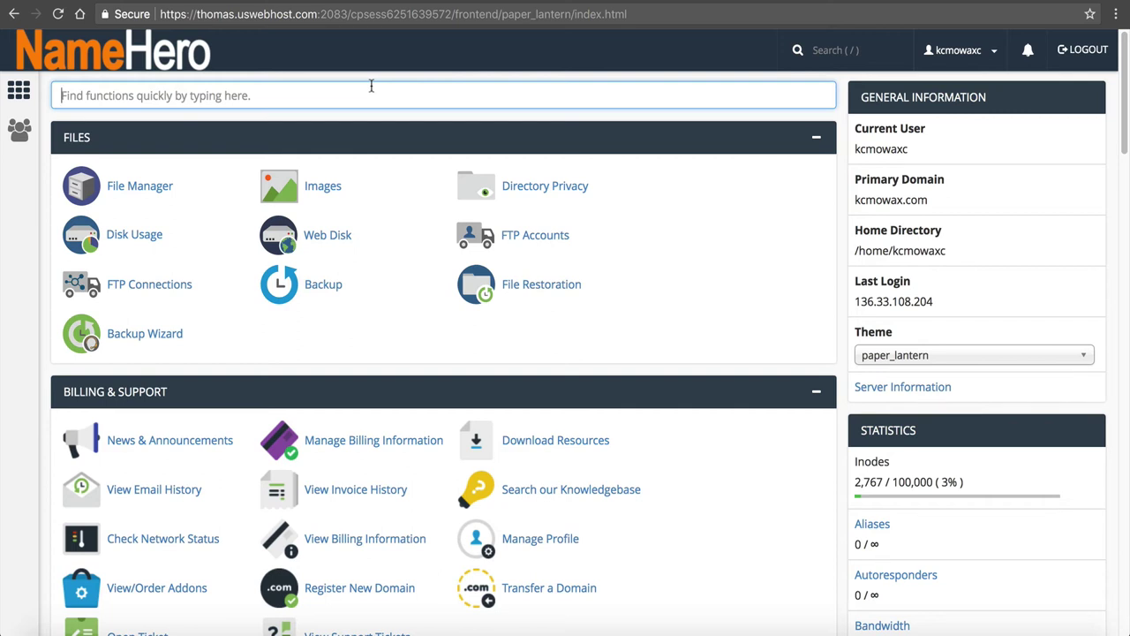
{"action": "type", "text": "website"}
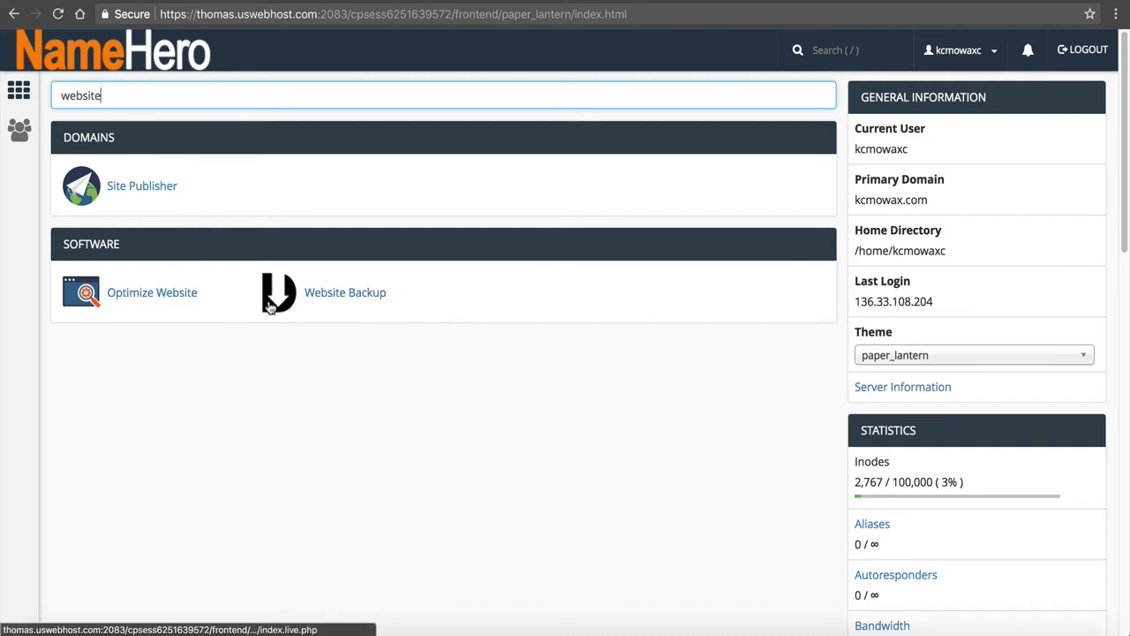
{"action": "left_click", "coordinate": [351, 294]}
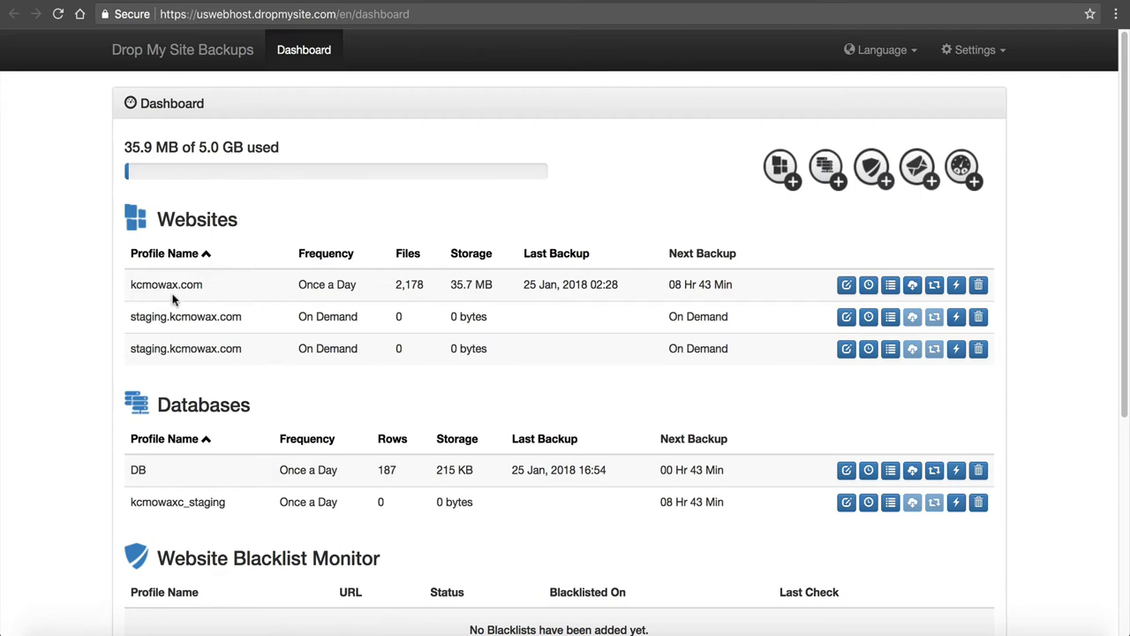
Step: Examine the website backup profiles for kcmowax.com and staging.kcmowax.com, including their frequency and backup times
{"action": "left_click_drag", "start_coordinate": [131, 284], "coordinate": [200, 284]}
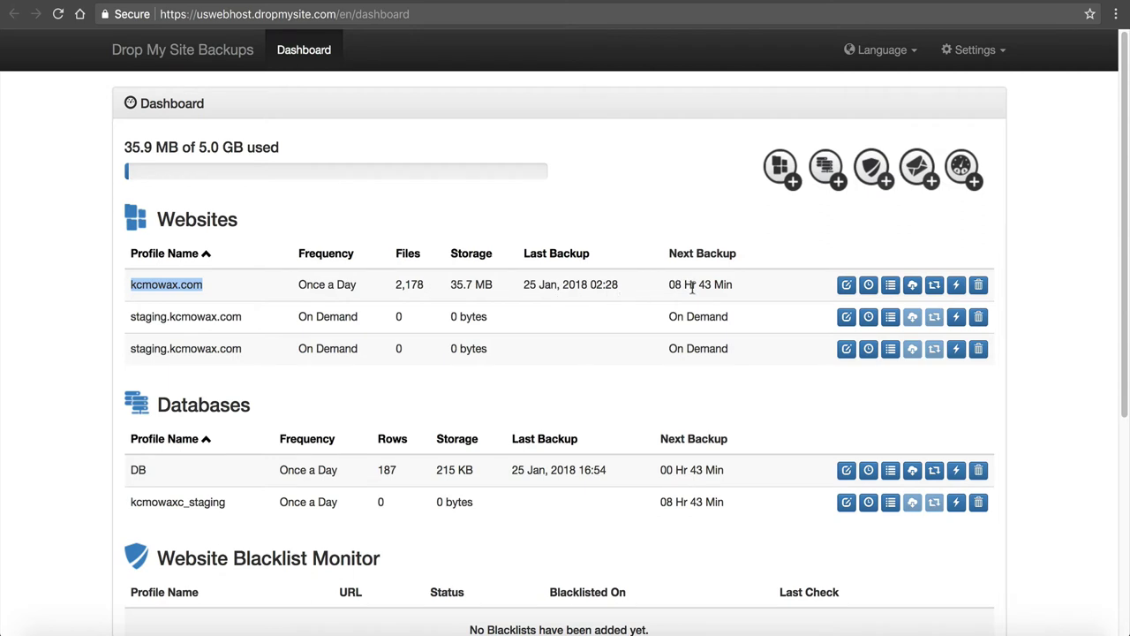
{"action": "mouse_move", "coordinate": [242, 318]}
{"action": "left_mouse_down"}
{"action": "mouse_move", "coordinate": [173, 318]}
{"action": "mouse_move", "coordinate": [242, 323]}
{"action": "left_mouse_up"}
{"action": "left_click", "coordinate": [156, 317]}
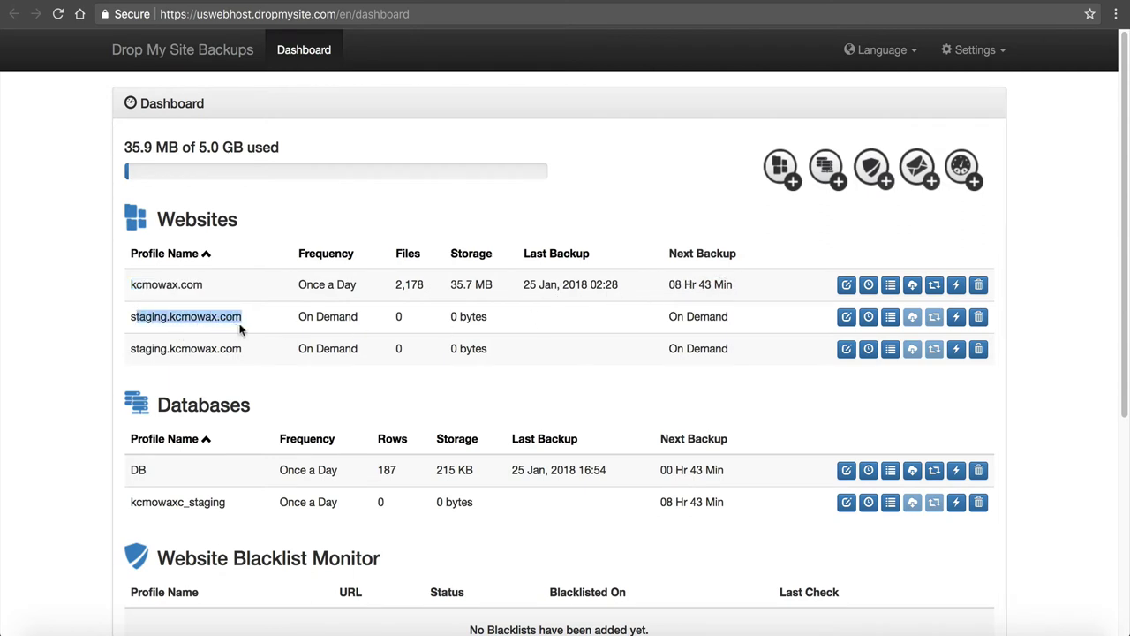
{"action": "left_click_drag", "start_coordinate": [145, 349], "coordinate": [196, 349]}
Step: Examine the DB and kcmowaxc_staging database profiles and the email profile, including their backup frequency
{"action": "scroll", "coordinate": [186, 391], "scroll_direction": "down", "scroll_amount": 1}
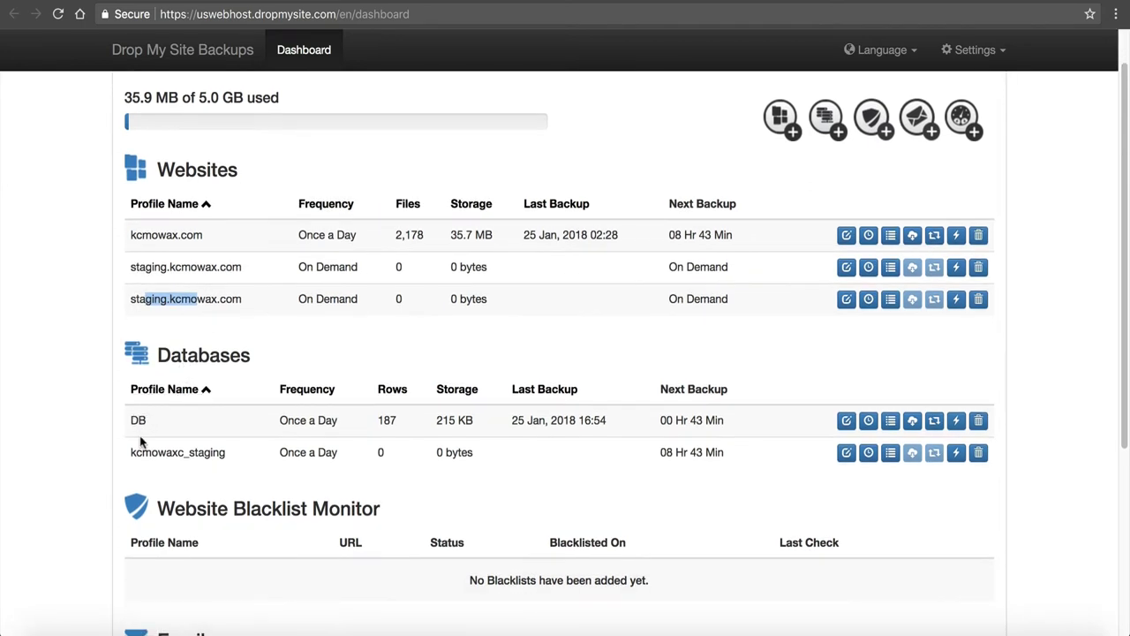
{"action": "left_click_drag", "start_coordinate": [126, 448], "coordinate": [140, 420]}
{"action": "left_click", "coordinate": [148, 422]}
{"action": "scroll", "coordinate": [189, 424], "scroll_direction": "down", "scroll_amount": 5}
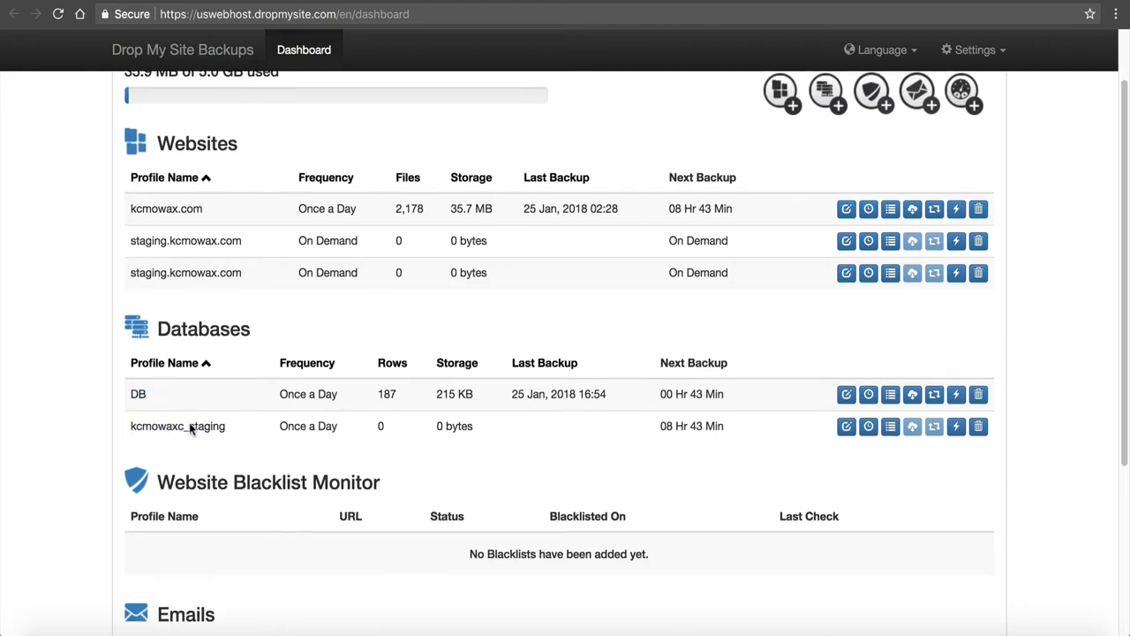
{"action": "scroll", "coordinate": [193, 407], "scroll_direction": "down", "scroll_amount": 2}
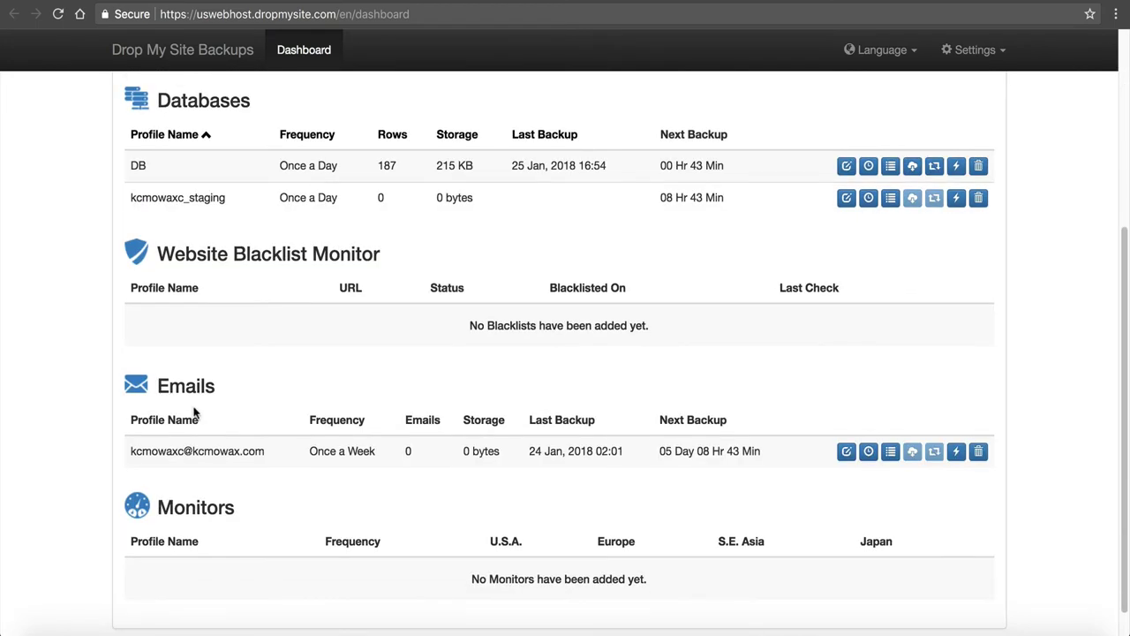
{"action": "left_click_drag", "start_coordinate": [130, 421], "coordinate": [309, 428]}
{"action": "left_click_drag", "start_coordinate": [381, 418], "coordinate": [219, 422]}
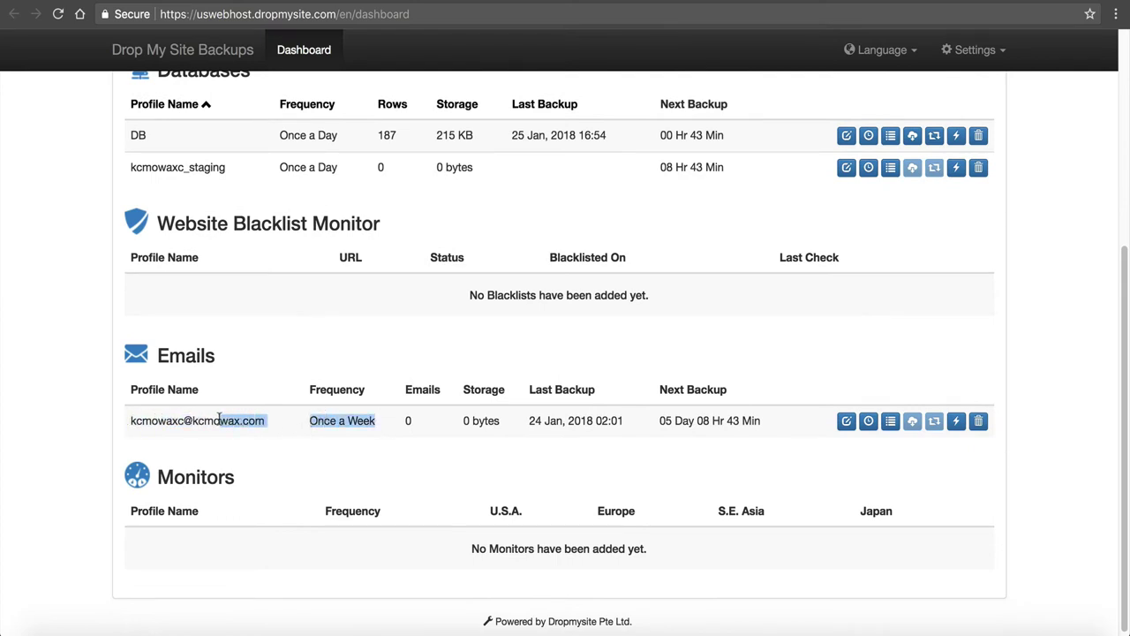
{"action": "left_click", "coordinate": [436, 424]}
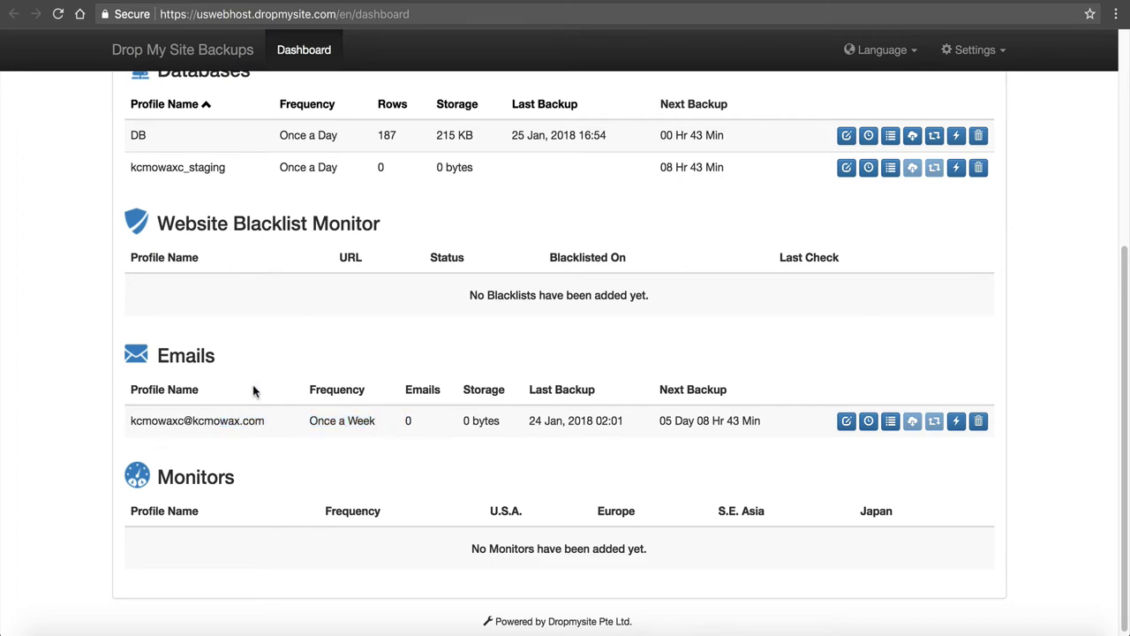
Step: Open the account settings to review the country and time zone fields, and return to the dashboard
{"action": "scroll", "coordinate": [252, 393], "scroll_direction": "up", "scroll_amount": 5}
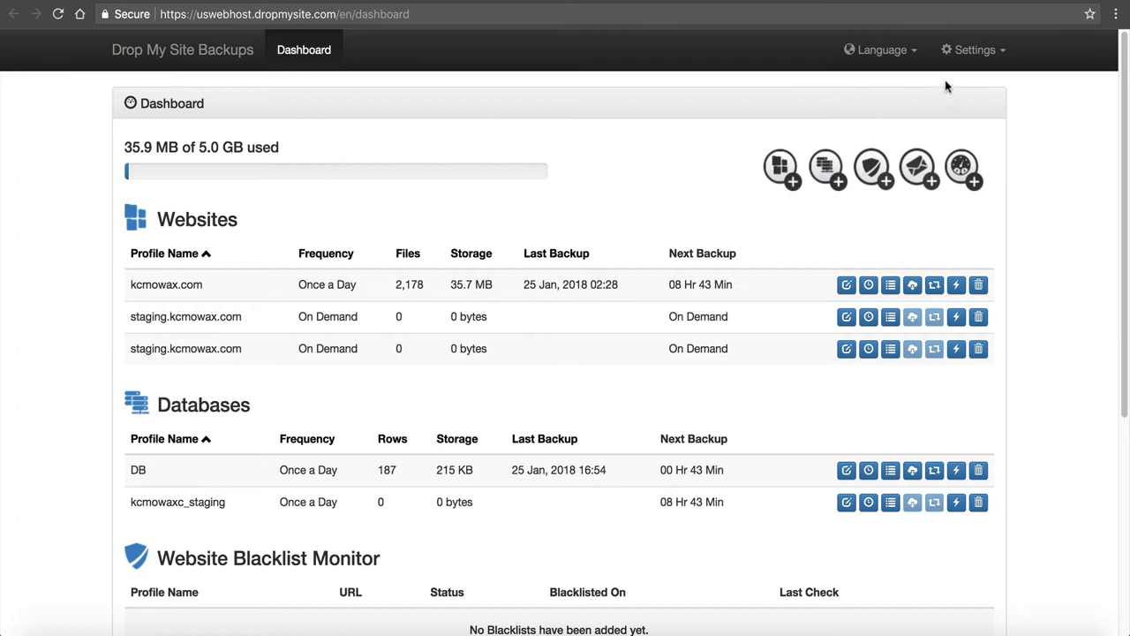
{"action": "left_click", "coordinate": [964, 64]}
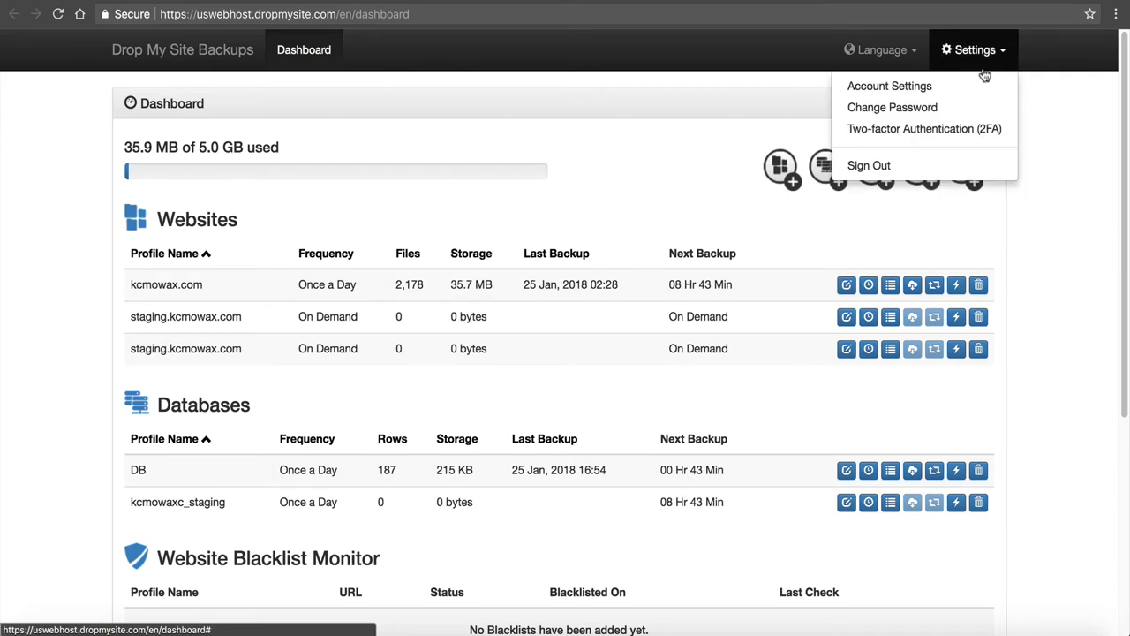
{"action": "left_click", "coordinate": [956, 82]}
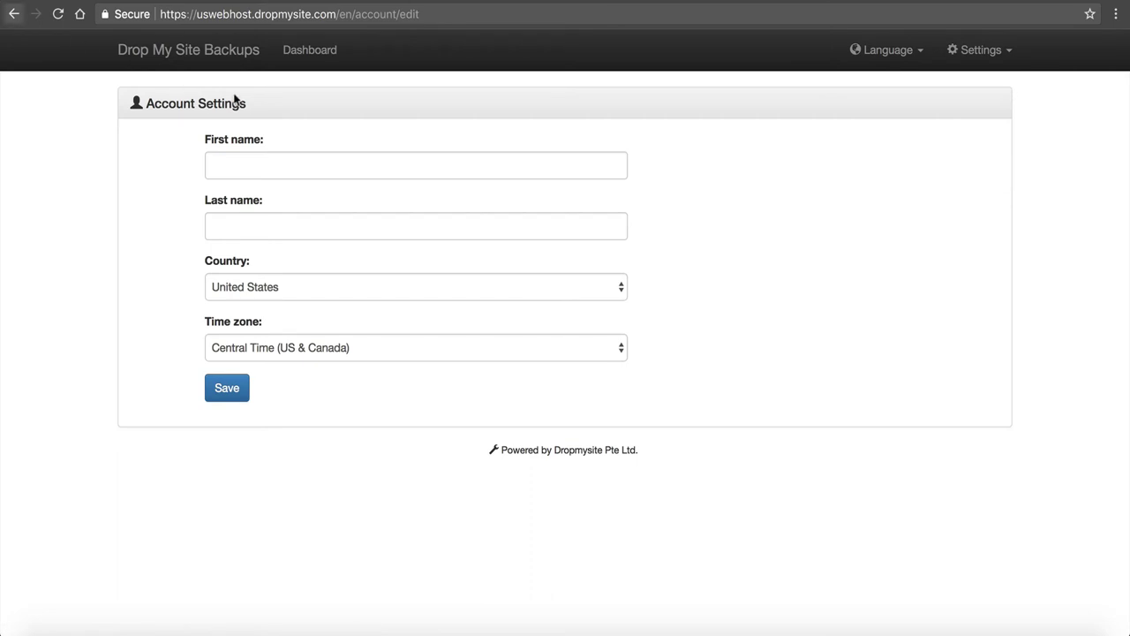
{"action": "left_click", "coordinate": [319, 57]}
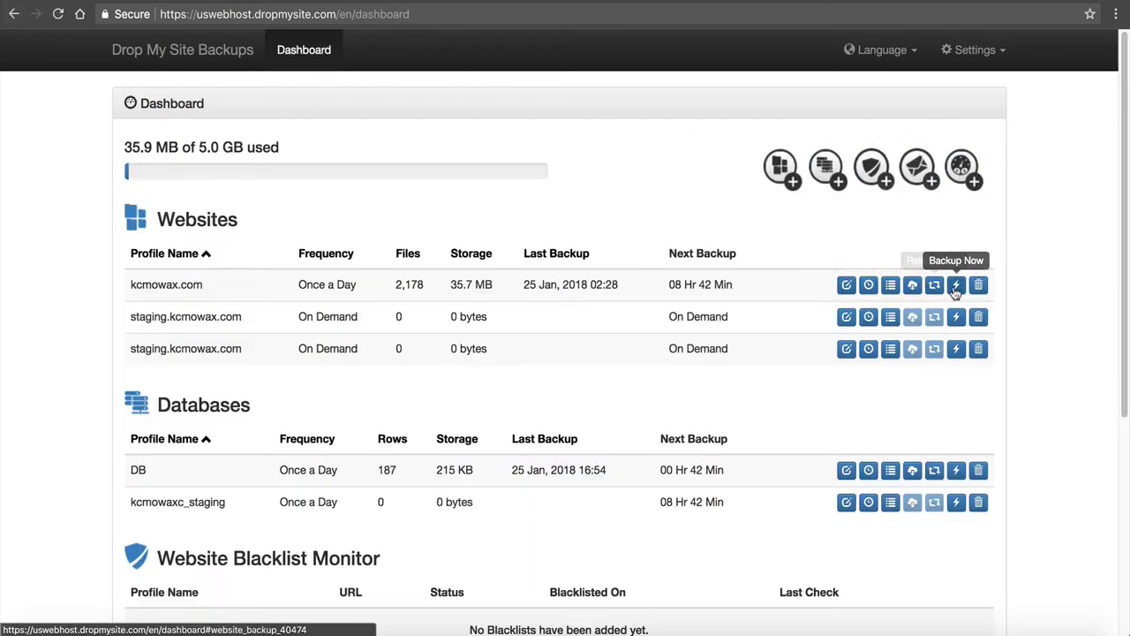
Step: Open the backup schedule of the kcmowax.com website and examine the available retention options
{"action": "left_click", "coordinate": [869, 284]}
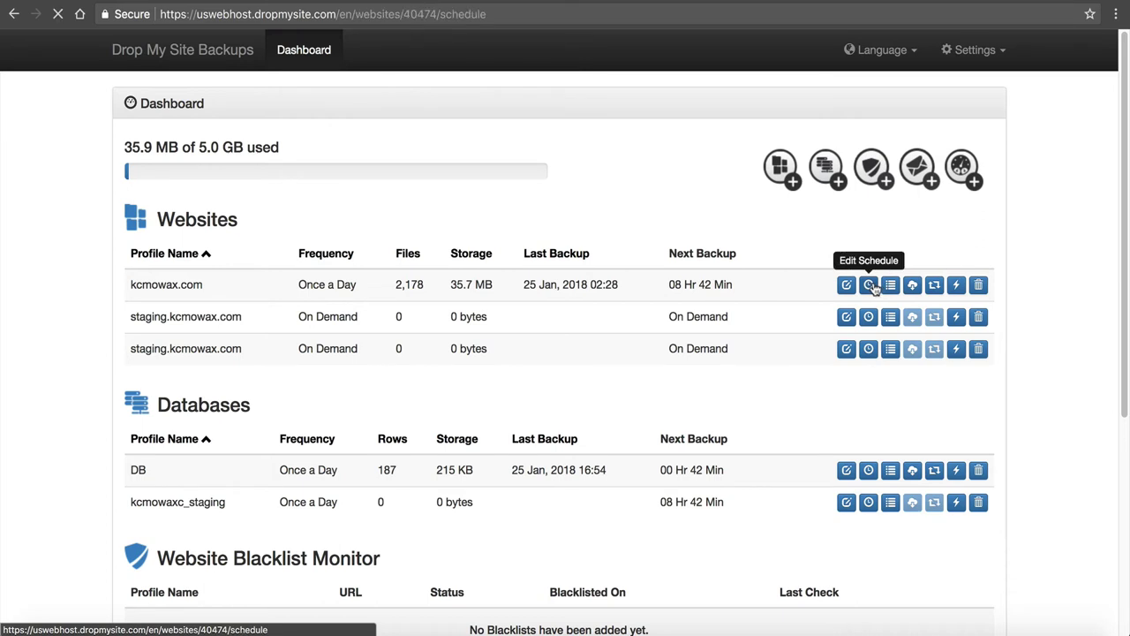
{"action": "scroll", "coordinate": [437, 349], "scroll_direction": "down", "scroll_amount": 1}
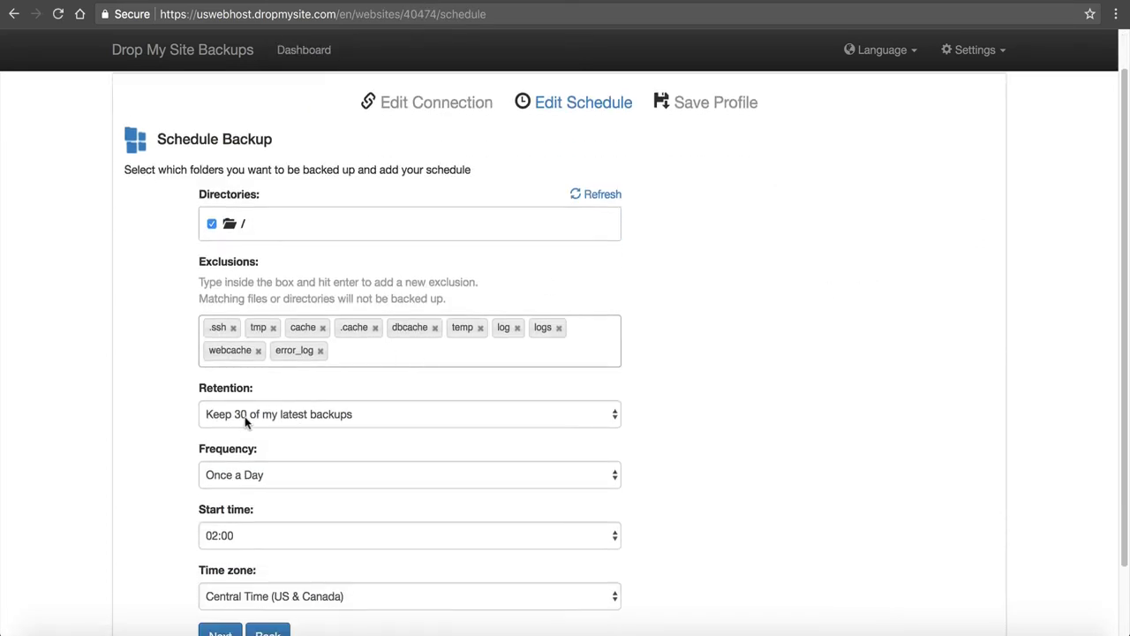
{"action": "left_click", "coordinate": [247, 421]}
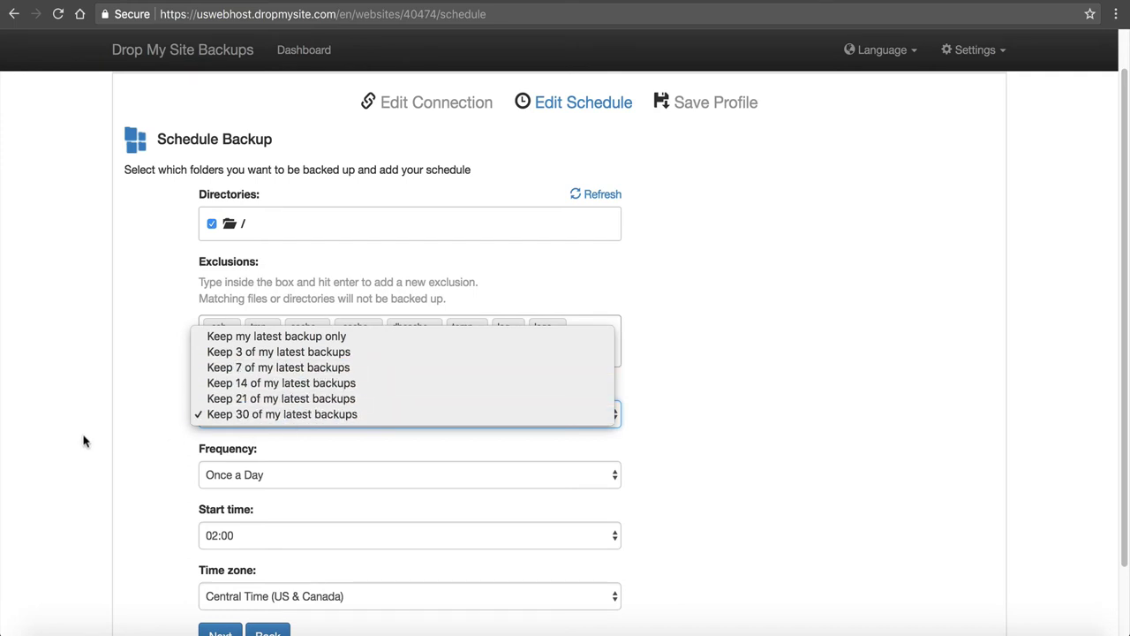
{"action": "left_click", "coordinate": [139, 438]}
{"action": "left_click", "coordinate": [185, 451]}
{"action": "scroll", "coordinate": [243, 473], "scroll_direction": "down", "scroll_amount": 1}
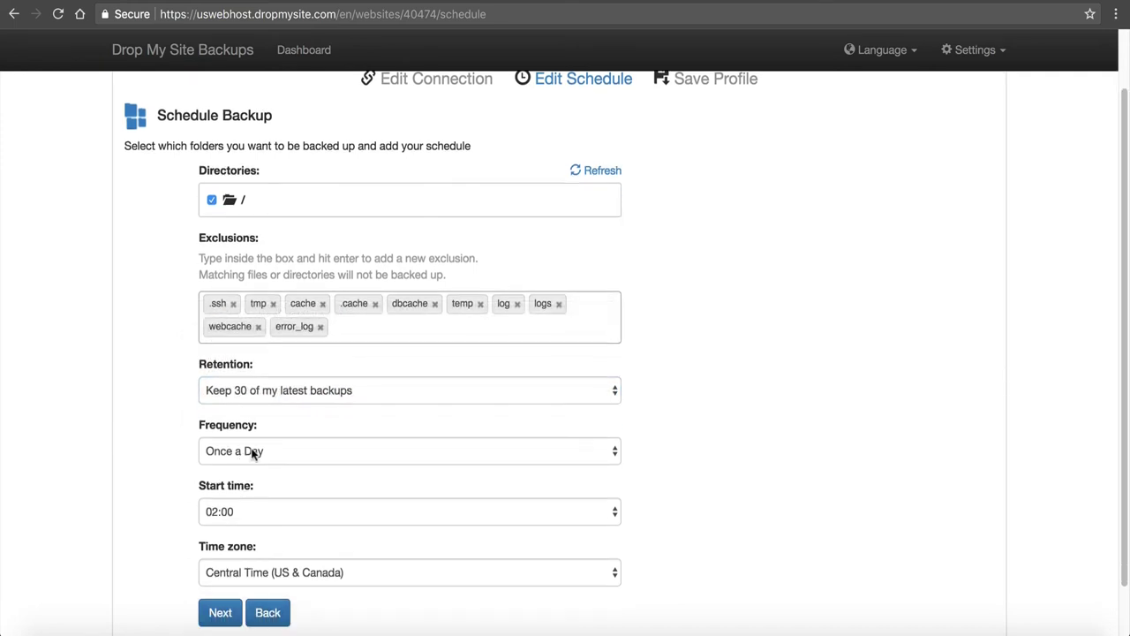
Step: Examine the schedule's frequency, start time and time zone options and its list of exclusions, leaving them as they are
{"action": "left_click", "coordinate": [253, 458]}
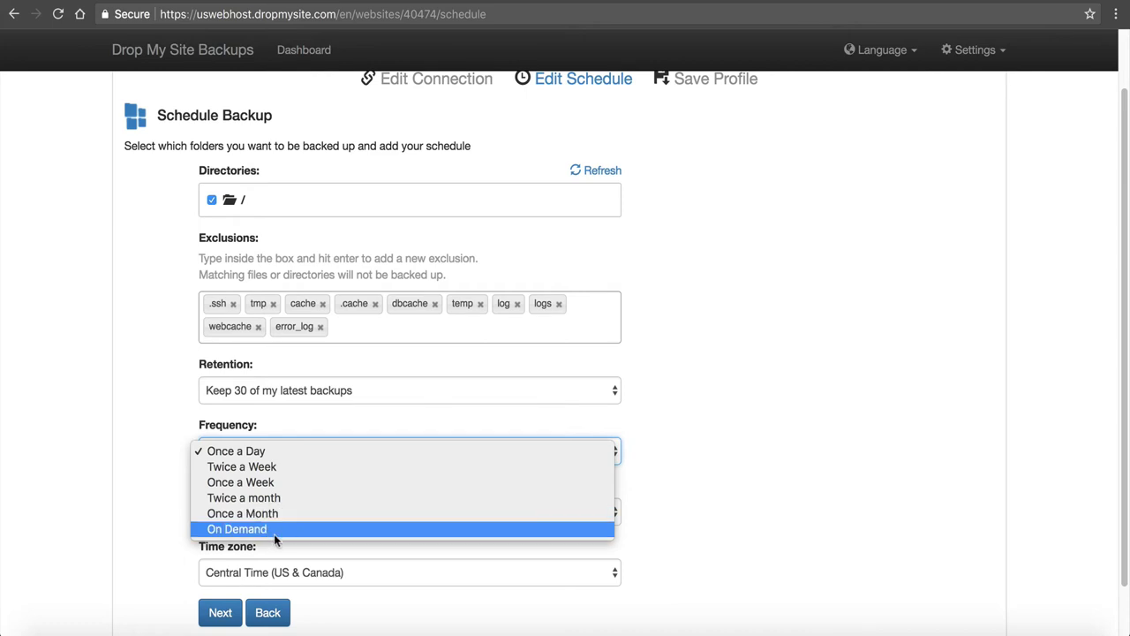
{"action": "left_click", "coordinate": [151, 424]}
{"action": "scroll", "coordinate": [155, 425], "scroll_direction": "down", "scroll_amount": 1}
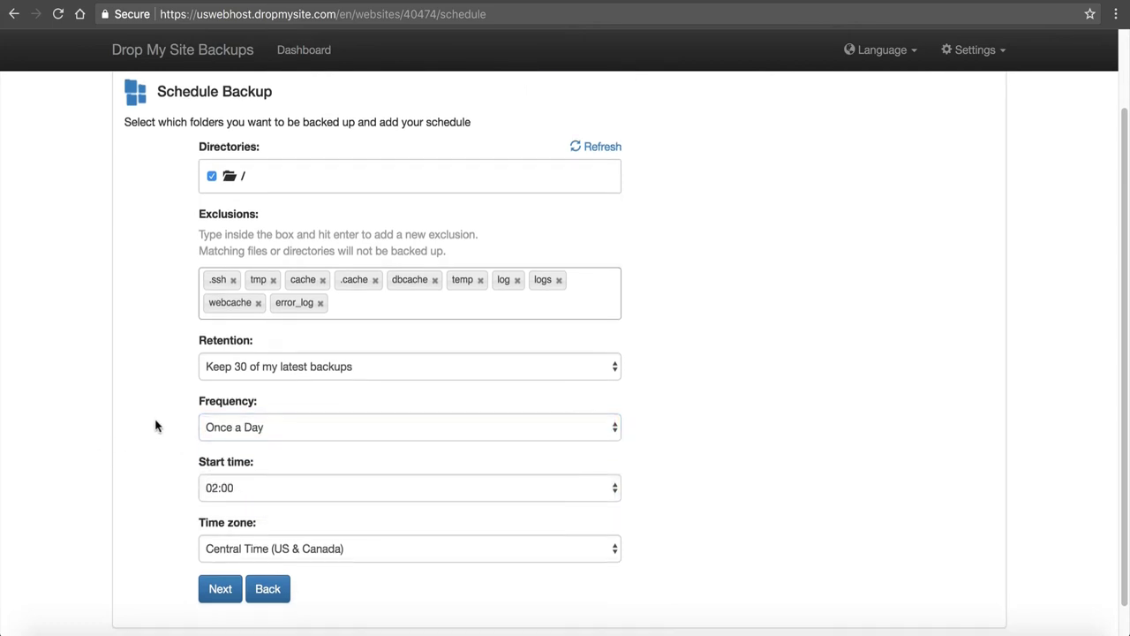
{"action": "left_click", "coordinate": [246, 487]}
{"action": "left_click", "coordinate": [124, 500]}
{"action": "left_click", "coordinate": [492, 547]}
{"action": "left_click", "coordinate": [112, 508]}
{"action": "scroll", "coordinate": [223, 481], "scroll_direction": "down", "scroll_amount": 1}
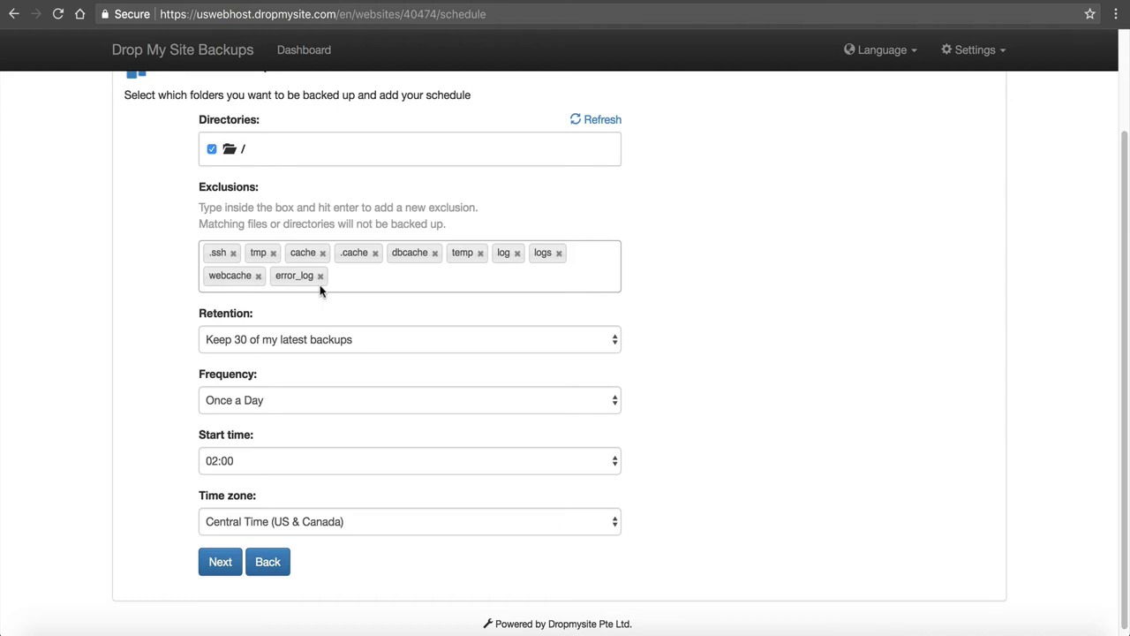
{"action": "scroll", "coordinate": [291, 235], "scroll_direction": "up", "scroll_amount": 2}
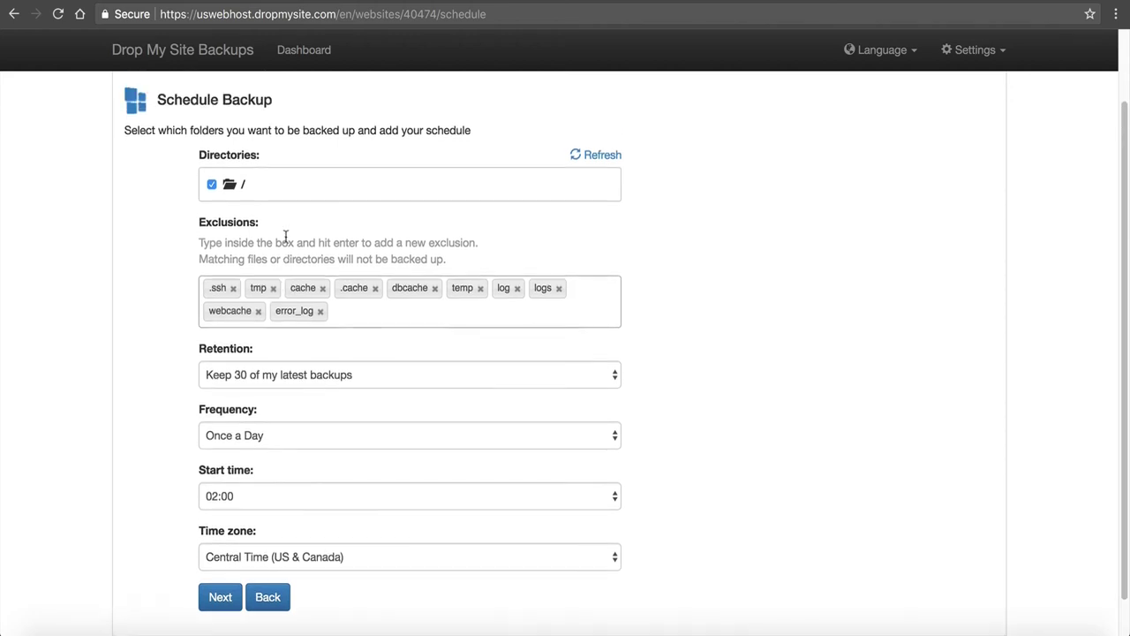
Step: Return to the dashboard and request an immediate backup of the kcmowax.com website
{"action": "left_click", "coordinate": [14, 14]}
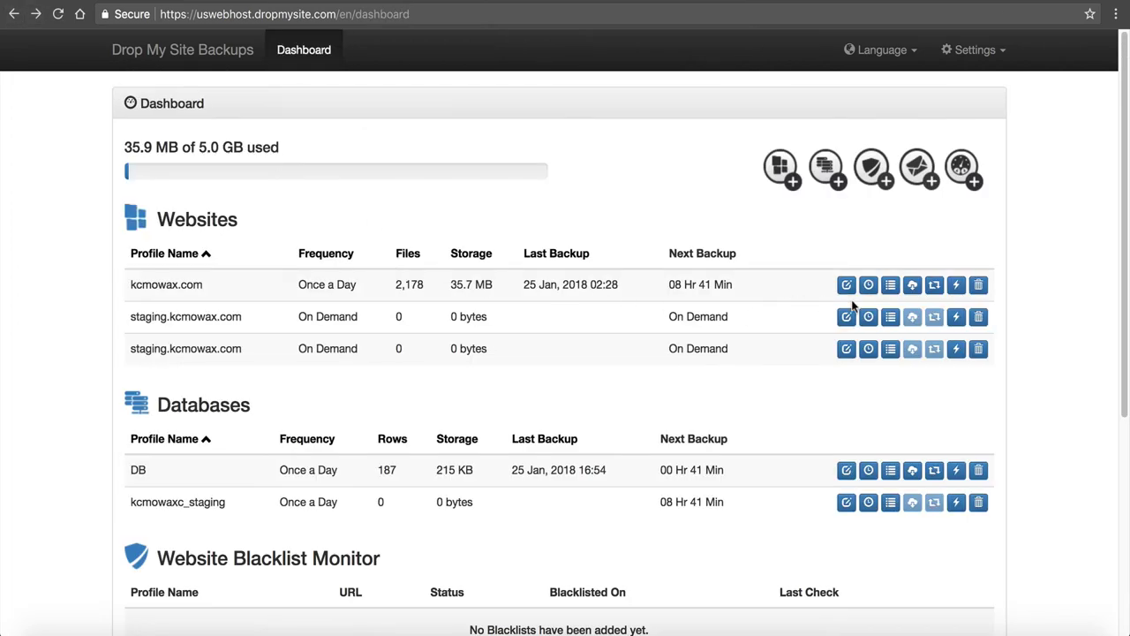
{"action": "left_click", "coordinate": [956, 284]}
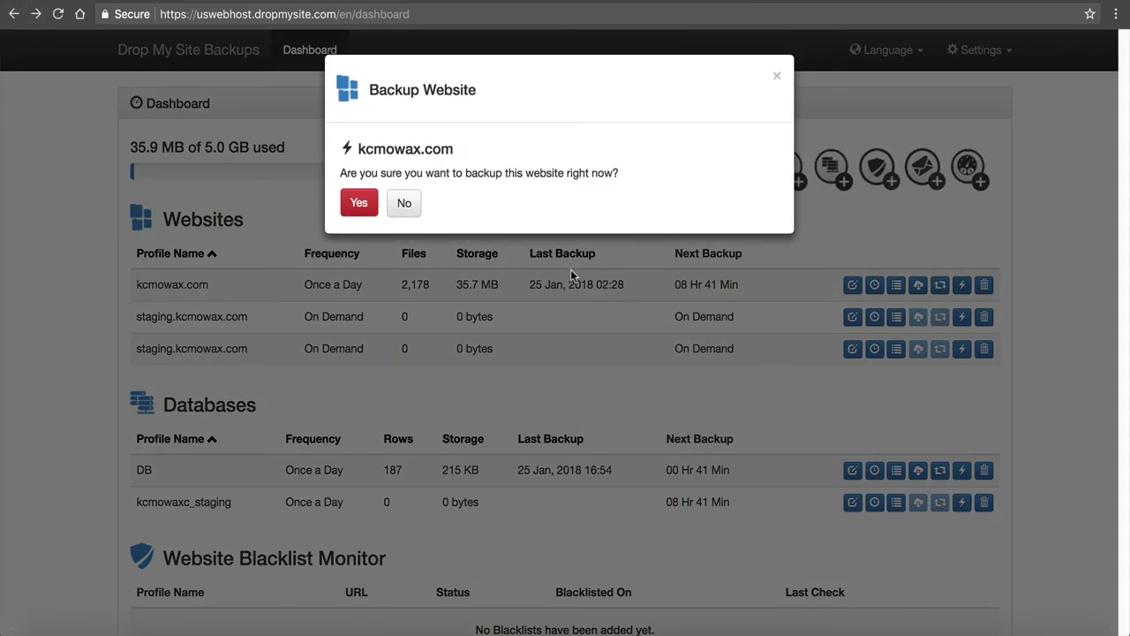
{"action": "left_click", "coordinate": [375, 202]}
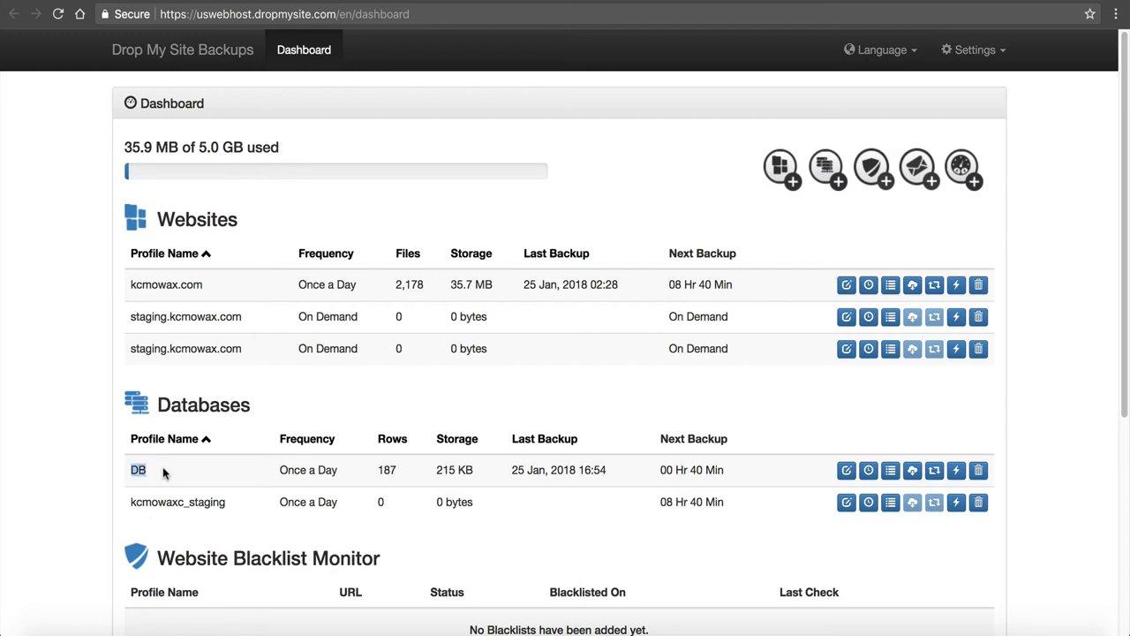
Step: Open the restore page of the DB database profile and examine its database name and row count
{"action": "left_click", "coordinate": [934, 470]}
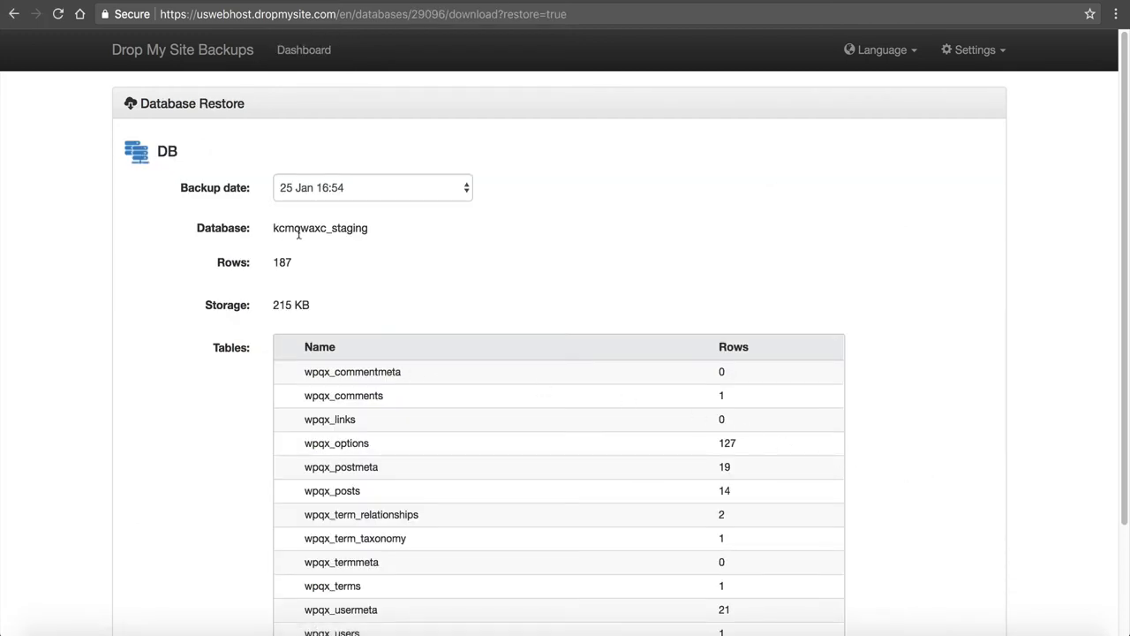
{"action": "left_click_drag", "start_coordinate": [277, 227], "coordinate": [351, 223]}
{"action": "left_click", "coordinate": [415, 227]}
{"action": "left_click_drag", "start_coordinate": [270, 261], "coordinate": [305, 263]}
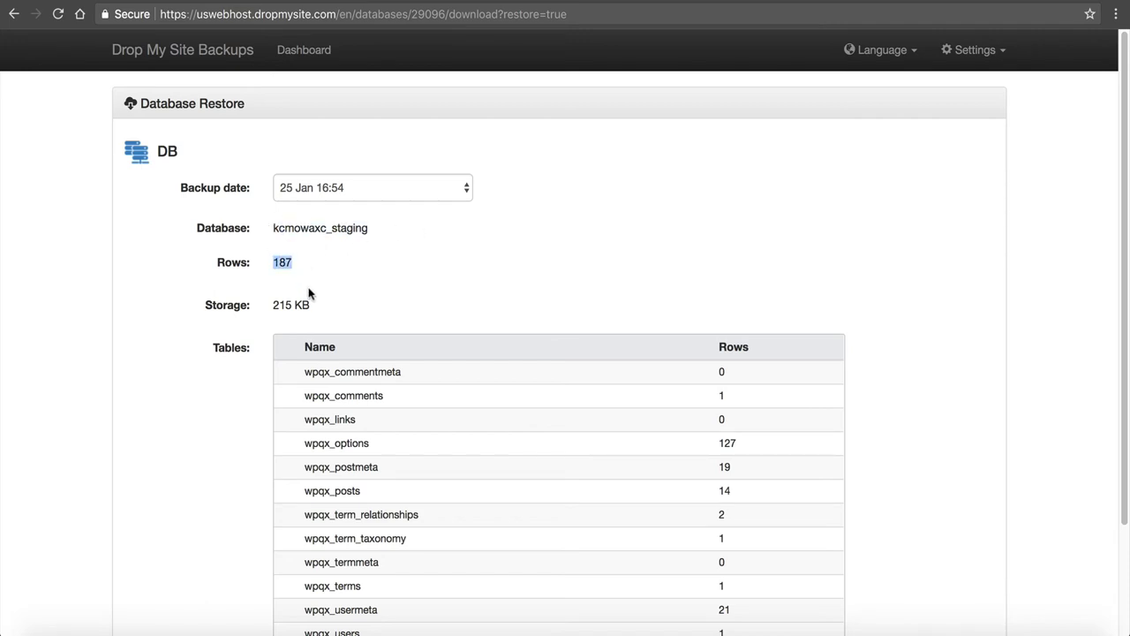
Step: Check which backup dates are available for restoring the DB database, keeping 25 Jan 16:54
{"action": "left_click", "coordinate": [337, 200]}
{"action": "left_click", "coordinate": [355, 200]}
{"action": "left_click", "coordinate": [368, 205]}
{"action": "left_click", "coordinate": [371, 207]}
{"action": "left_click", "coordinate": [381, 200]}
{"action": "left_click", "coordinate": [400, 240]}
{"action": "left_click", "coordinate": [402, 237]}
{"action": "left_click", "coordinate": [404, 240]}
{"action": "left_click", "coordinate": [400, 190]}
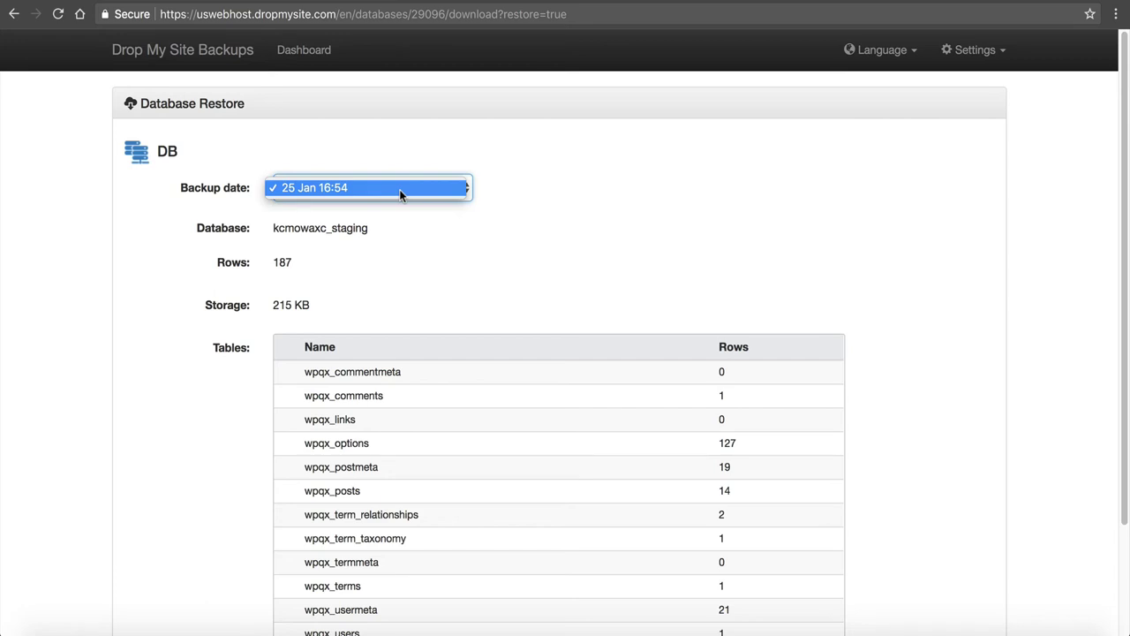
{"action": "left_click", "coordinate": [458, 199]}
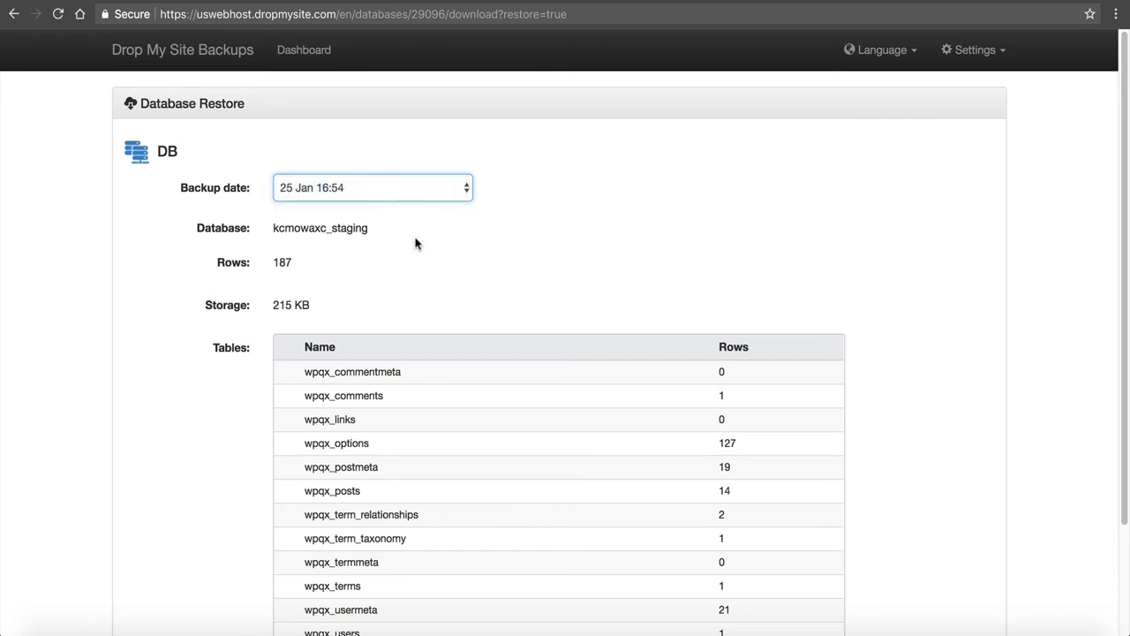
Step: Proceed to the restore confirmation for the DB database and review its overwrite agreement and table list without starting the restore
{"action": "scroll", "coordinate": [416, 231], "scroll_direction": "down", "scroll_amount": 1}
{"action": "scroll", "coordinate": [420, 266], "scroll_direction": "down", "scroll_amount": 1}
{"action": "left_click_drag", "start_coordinate": [300, 219], "coordinate": [233, 218]}
{"action": "scroll", "coordinate": [233, 218], "scroll_direction": "down", "scroll_amount": 1}
{"action": "left_click", "coordinate": [305, 611]}
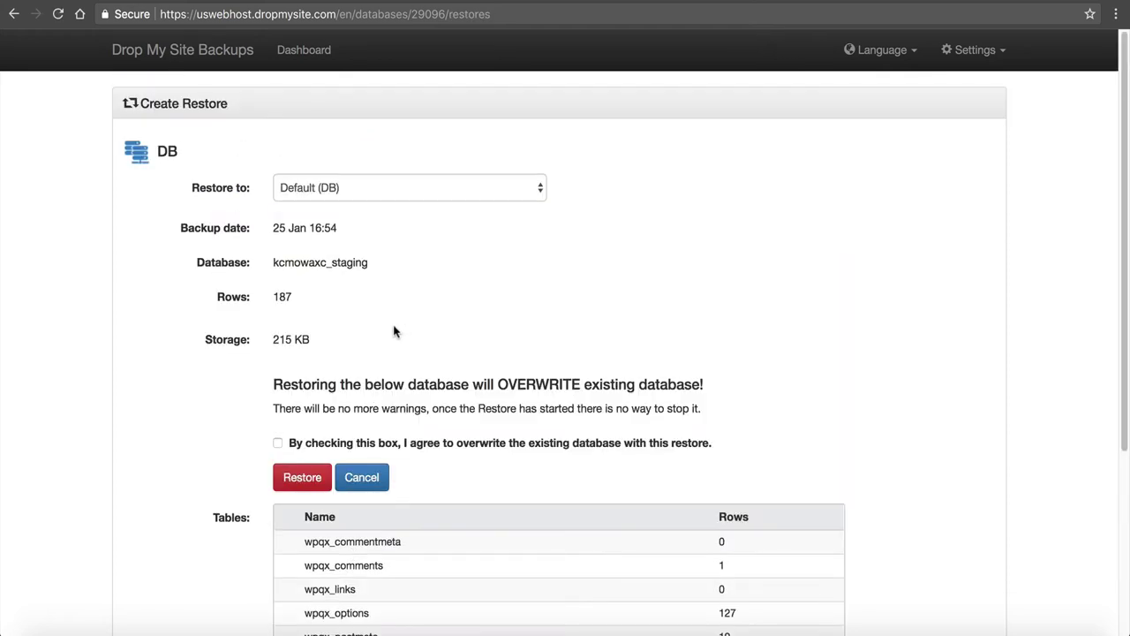
{"action": "scroll", "coordinate": [396, 331], "scroll_direction": "down", "scroll_amount": 1}
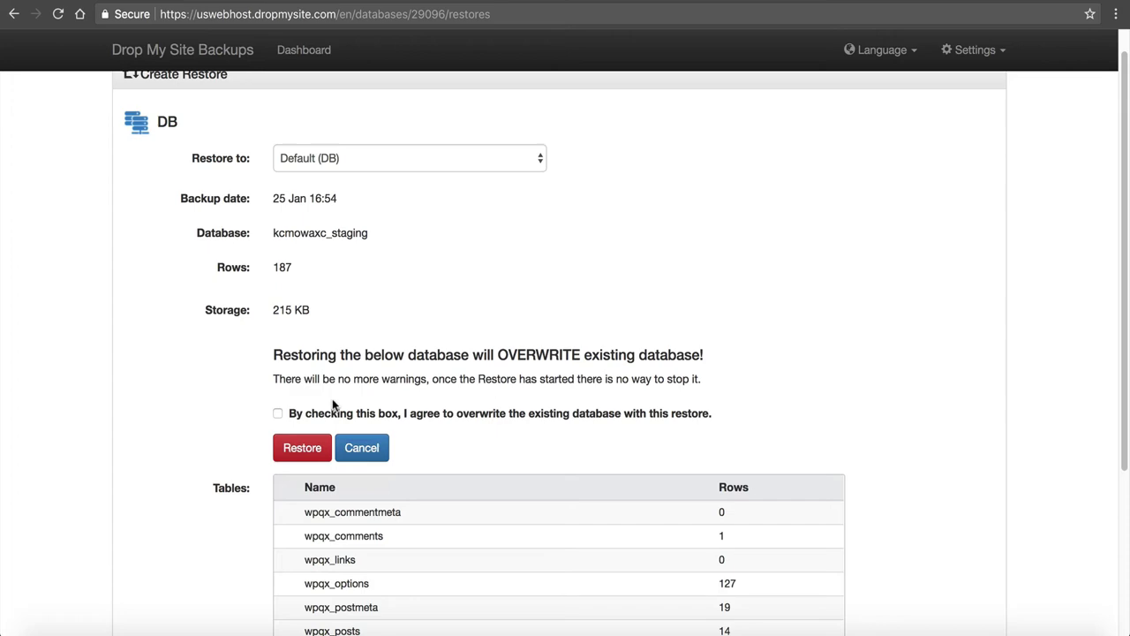
{"action": "scroll", "coordinate": [387, 254], "scroll_direction": "down", "scroll_amount": 5}
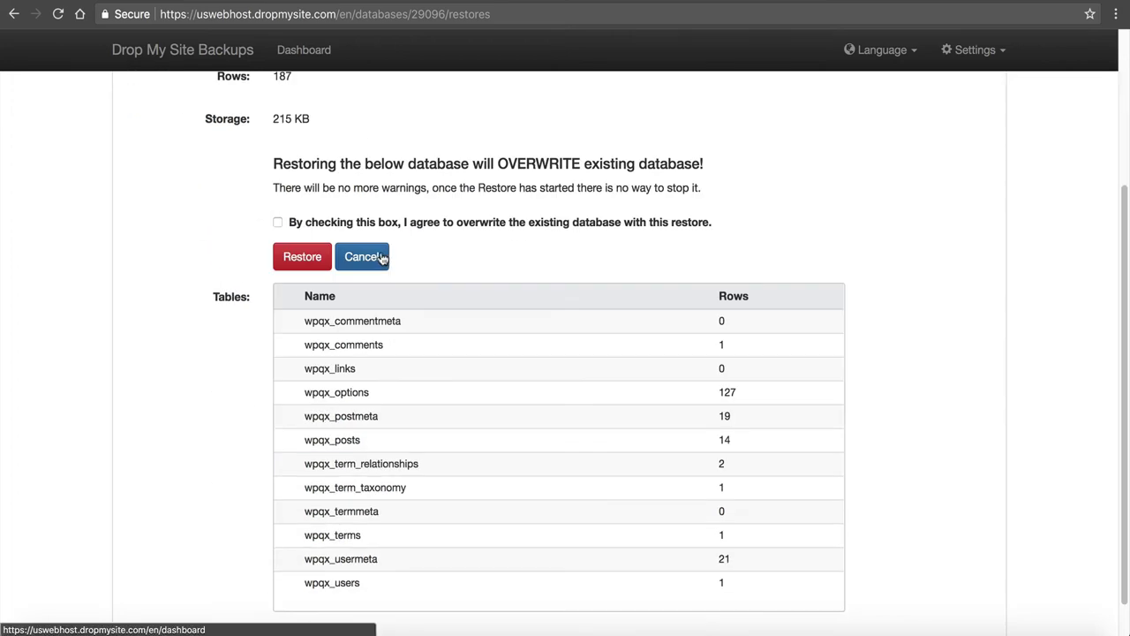
{"action": "scroll", "coordinate": [378, 253], "scroll_direction": "up", "scroll_amount": 5}
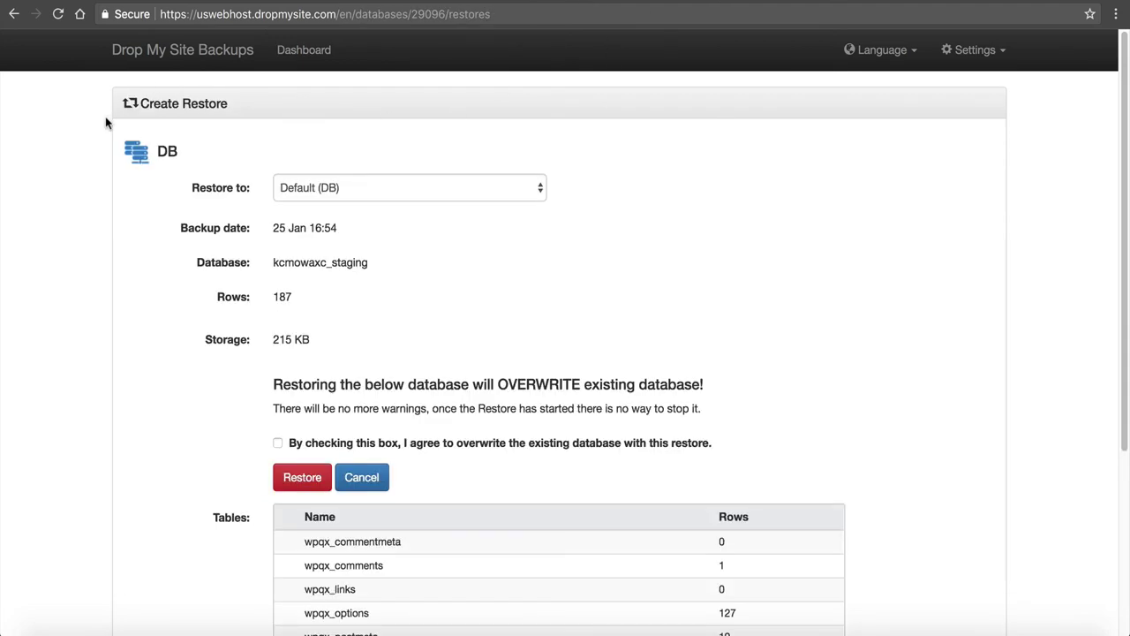
Step: Return to the dashboard, open file restore for kcmowax.com and choose the 24 Jan 02:35 backup
{"action": "left_click", "coordinate": [284, 51]}
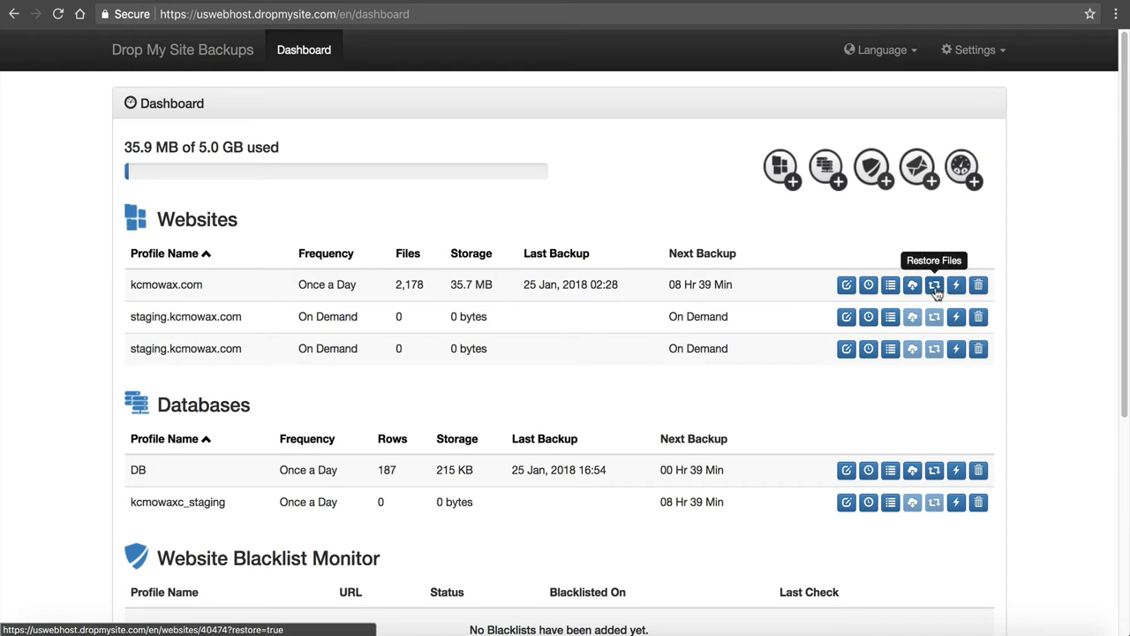
{"action": "left_click", "coordinate": [935, 286]}
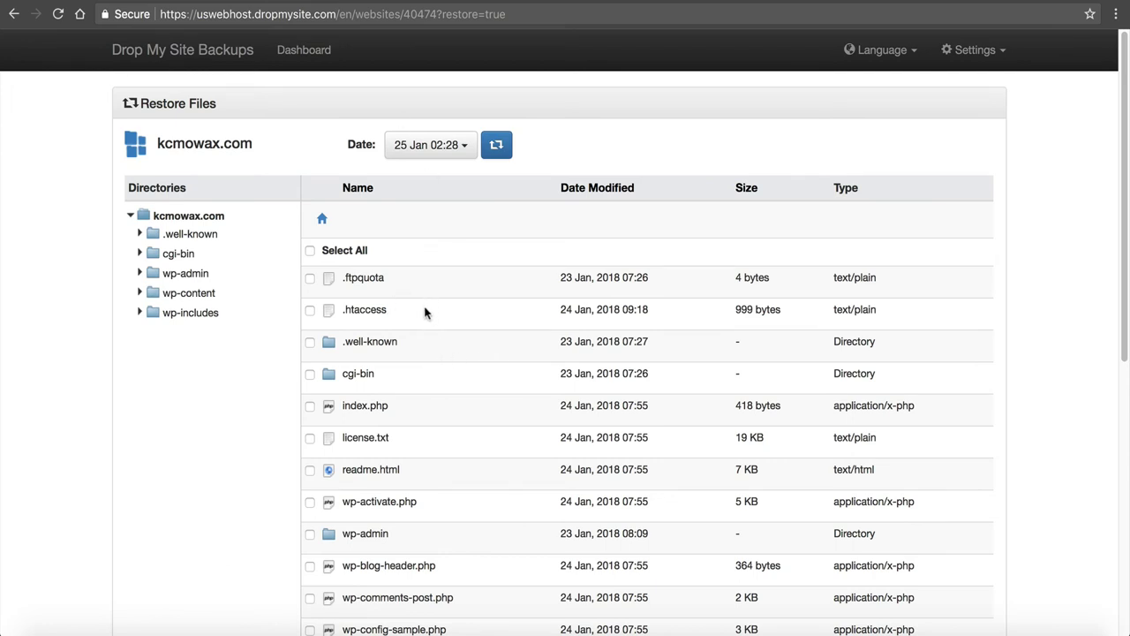
{"action": "scroll", "coordinate": [427, 316], "scroll_direction": "down", "scroll_amount": 1}
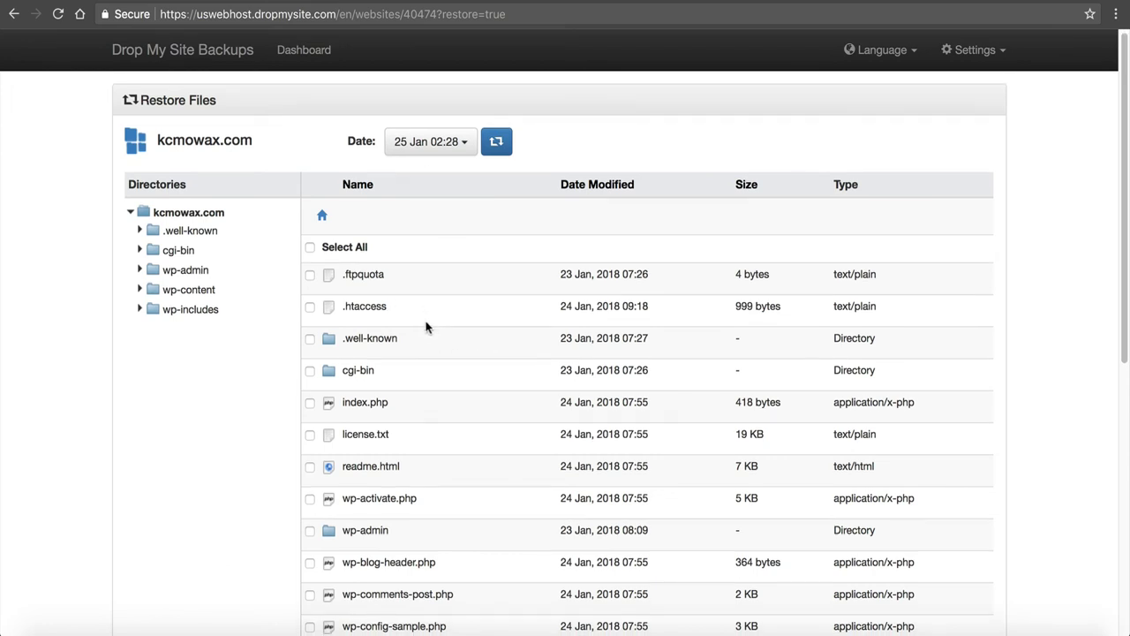
{"action": "left_click", "coordinate": [310, 402]}
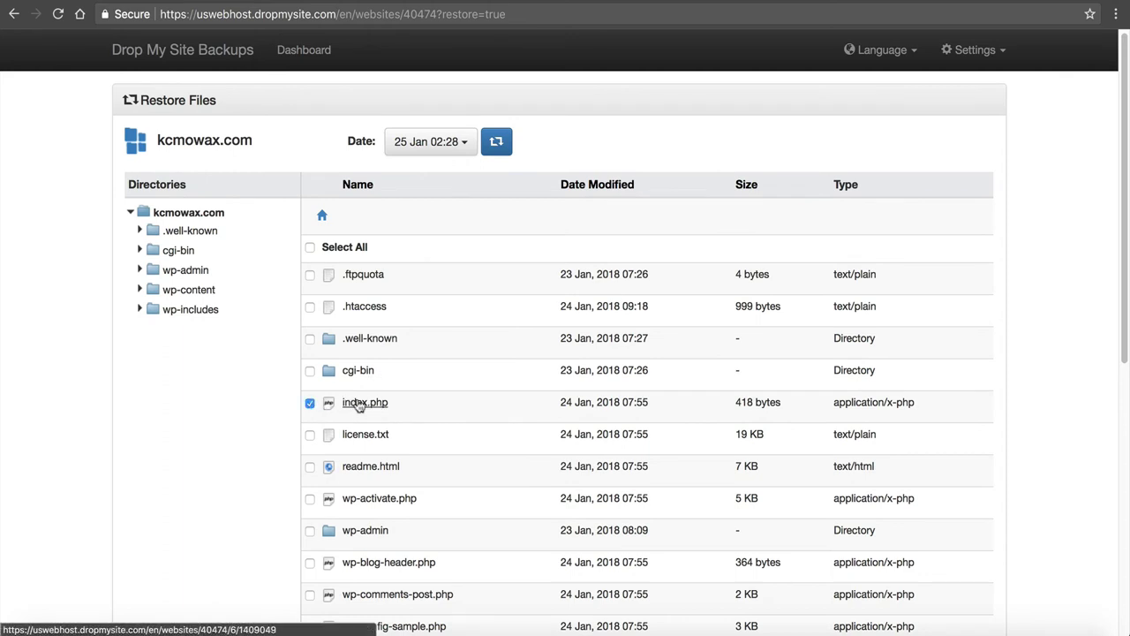
{"action": "left_click", "coordinate": [423, 147]}
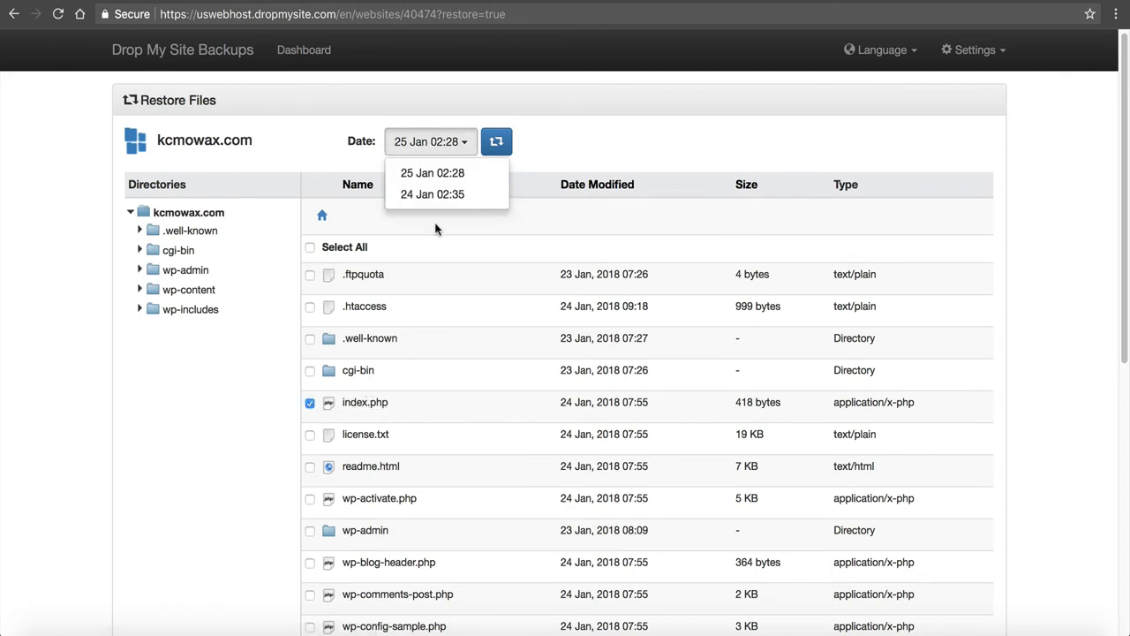
{"action": "left_click", "coordinate": [429, 194]}
{"action": "left_click", "coordinate": [427, 146]}
{"action": "left_click", "coordinate": [431, 196]}
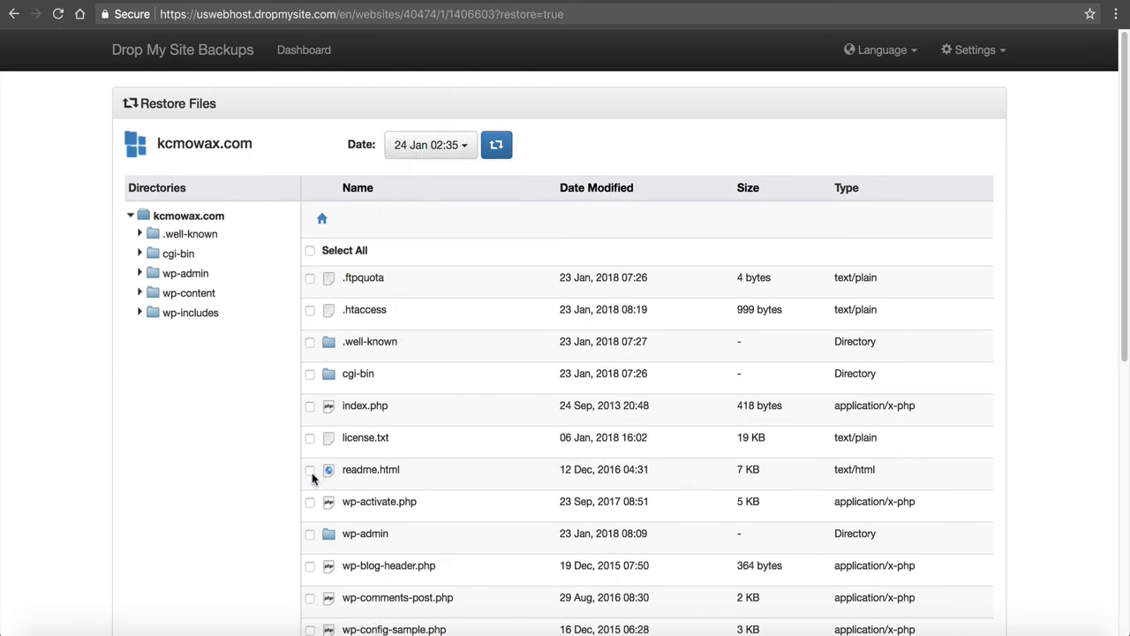
Step: Select index.php for restore, check it on the restore confirmation page, and return to the file list
{"action": "left_click", "coordinate": [310, 406]}
{"action": "left_click", "coordinate": [496, 145]}
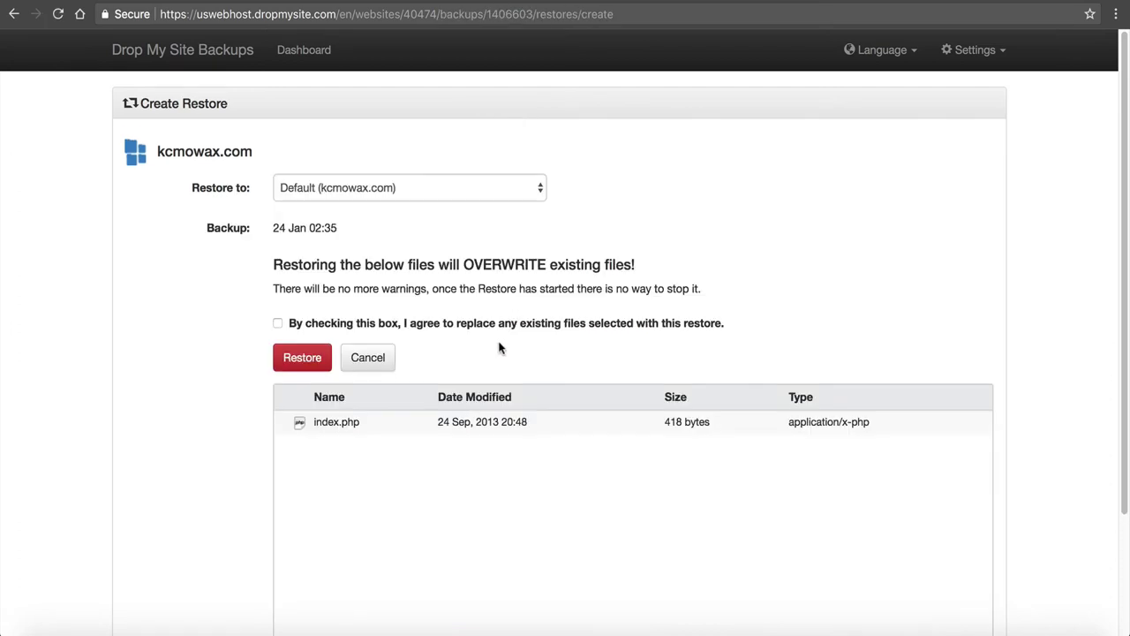
{"action": "double_click", "coordinate": [355, 423]}
{"action": "left_click", "coordinate": [13, 20]}
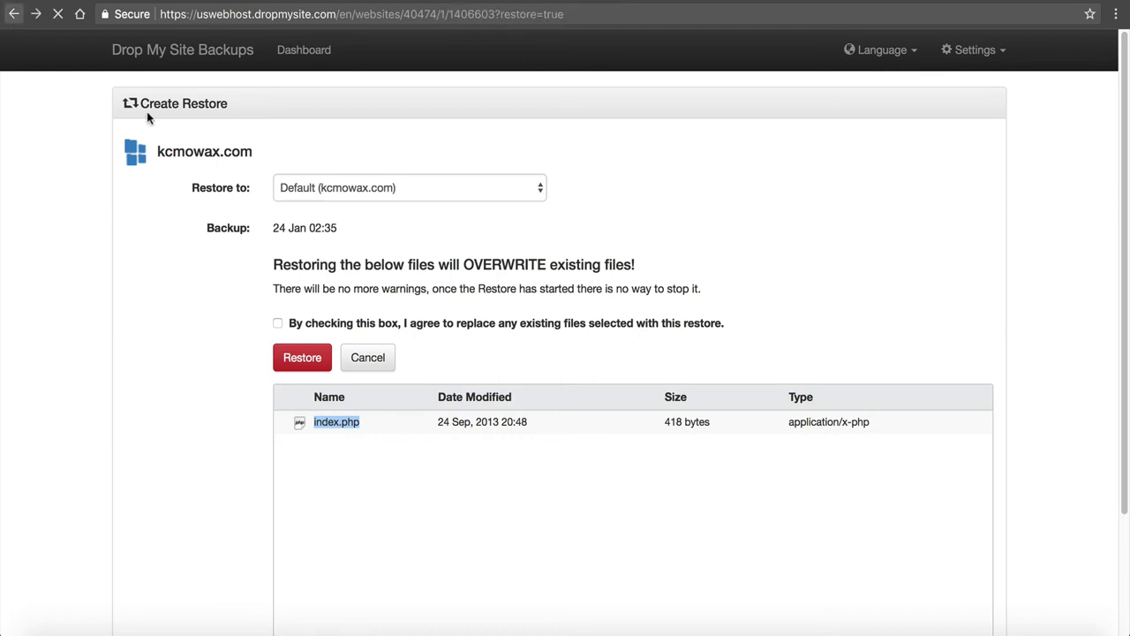
Step: Look through the files in the 24 Jan 02:35 backup and select the wp-content directory for restore
{"action": "scroll", "coordinate": [364, 407], "scroll_direction": "down", "scroll_amount": 5}
{"action": "scroll", "coordinate": [359, 420], "scroll_direction": "up", "scroll_amount": 10}
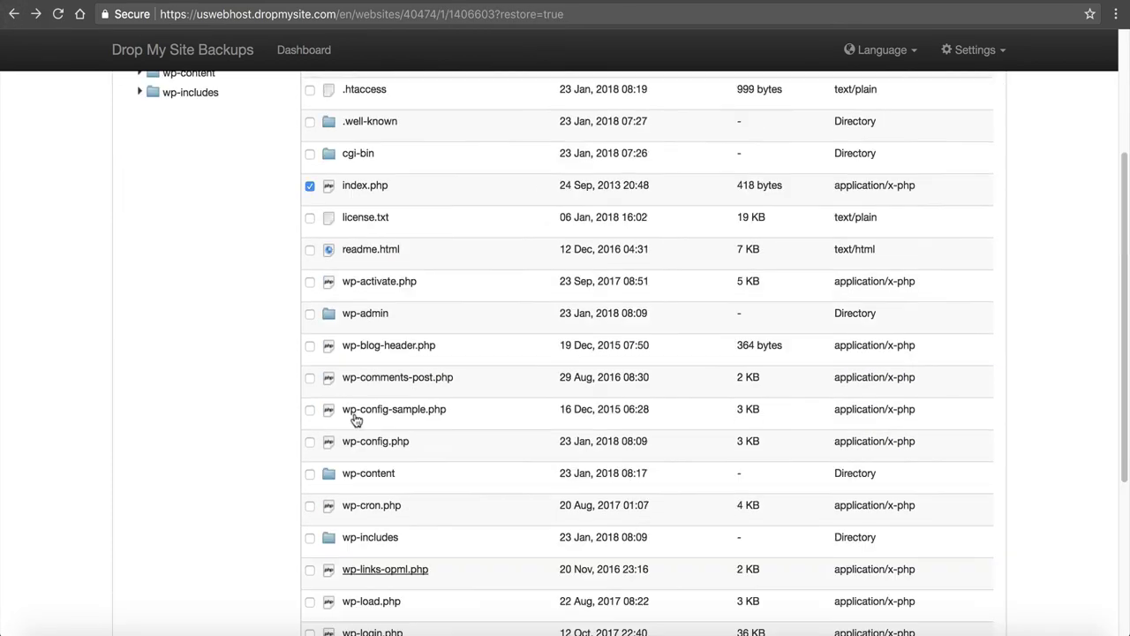
{"action": "scroll", "coordinate": [391, 378], "scroll_direction": "up", "scroll_amount": 1}
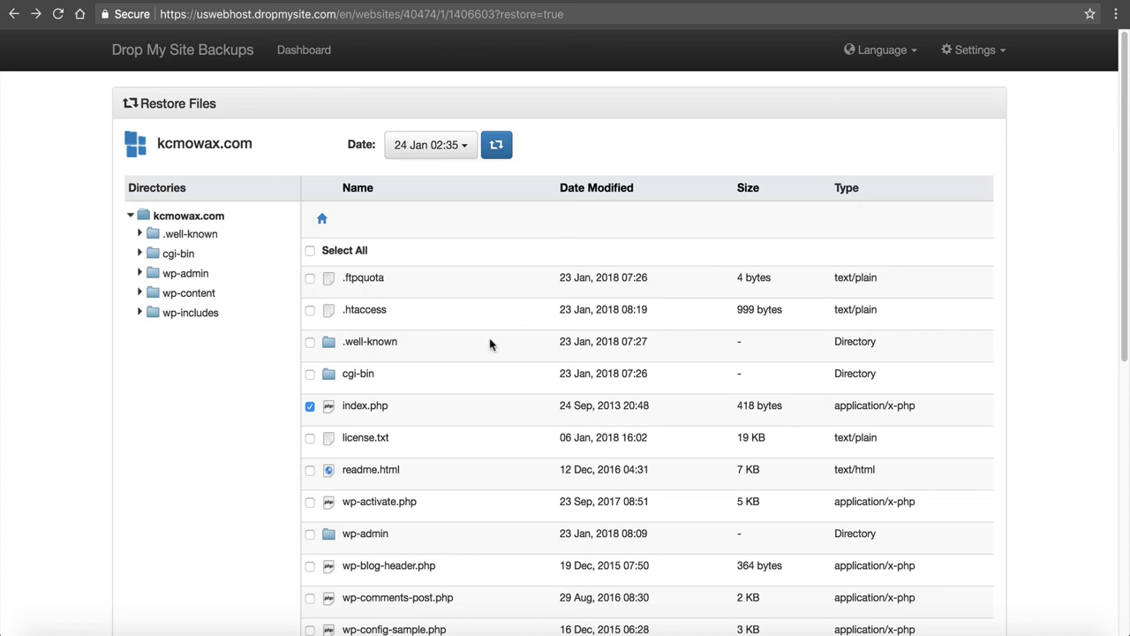
{"action": "scroll", "coordinate": [489, 359], "scroll_direction": "down", "scroll_amount": 2}
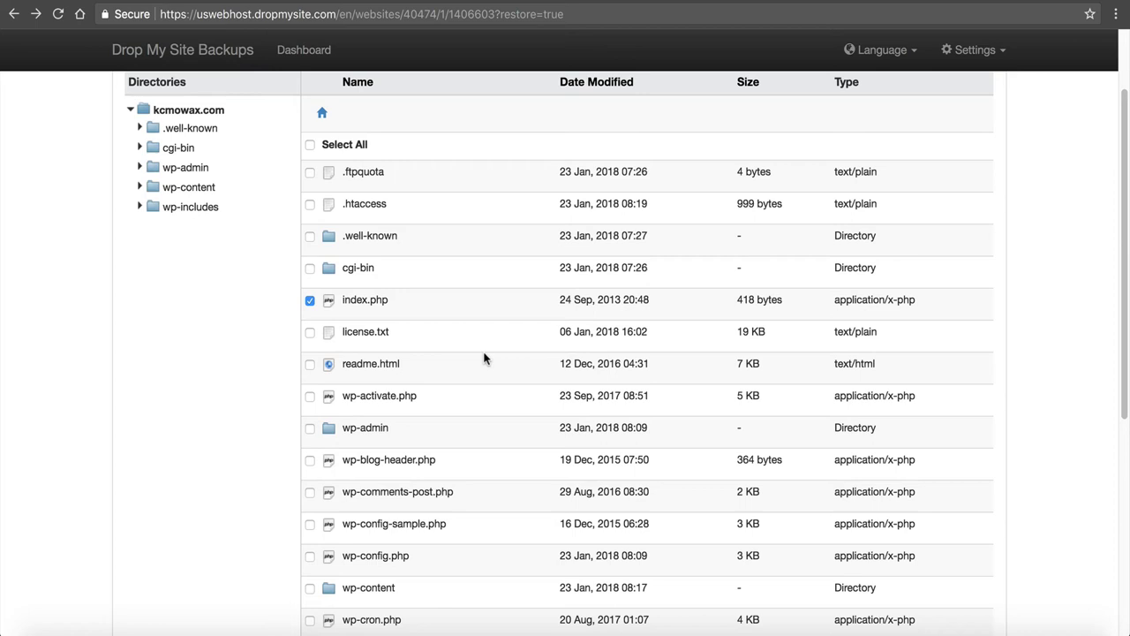
{"action": "scroll", "coordinate": [482, 358], "scroll_direction": "down", "scroll_amount": 3}
{"action": "left_click", "coordinate": [310, 300]}
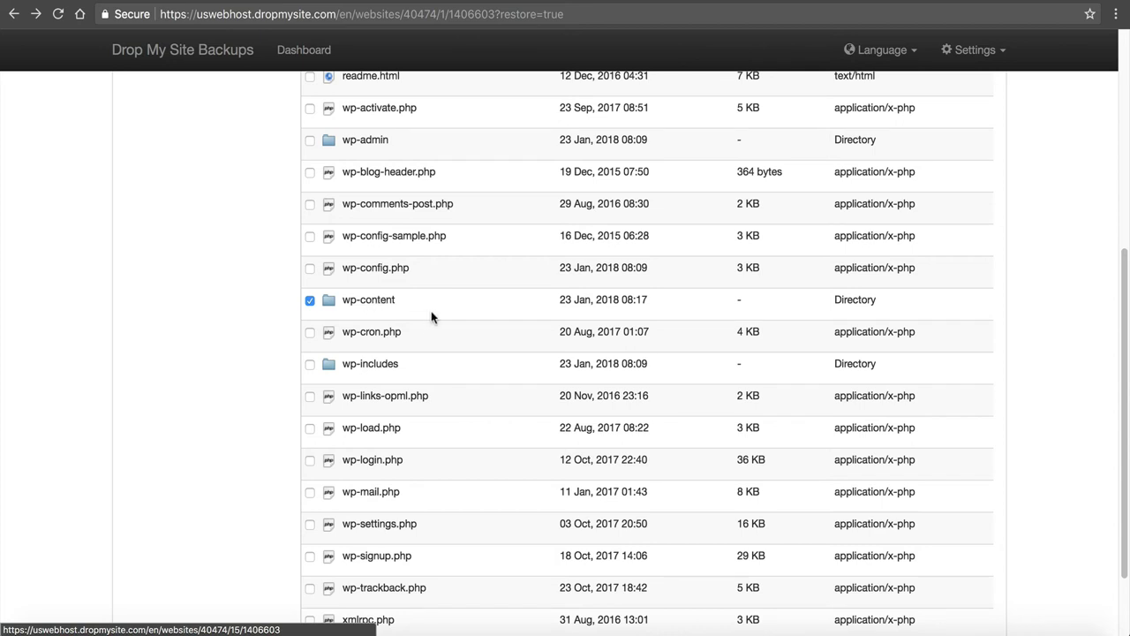
Step: Keep index.php and wp-content selected in the 24 Jan 02:35 backup and proceed to the restore confirmation
{"action": "scroll", "coordinate": [434, 315], "scroll_direction": "up", "scroll_amount": 5}
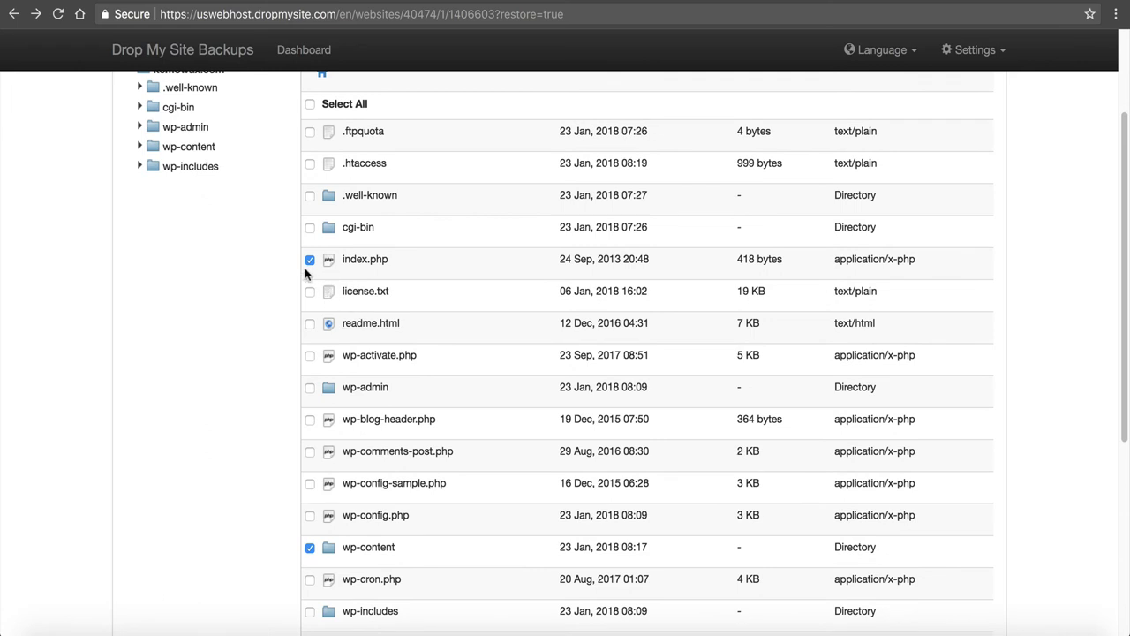
{"action": "scroll", "coordinate": [353, 300], "scroll_direction": "up", "scroll_amount": 3}
{"action": "left_click", "coordinate": [492, 159]}
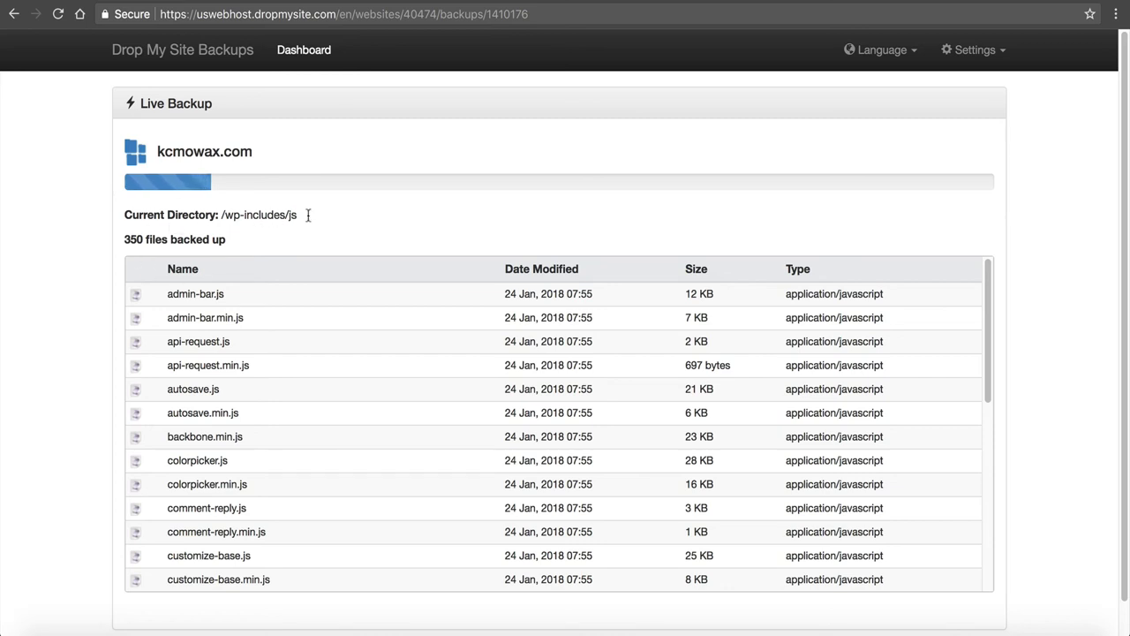
Step: Check the current directory and the number of files backed up in the running live backup of kcmowax.com
{"action": "triple_click", "coordinate": [145, 214]}
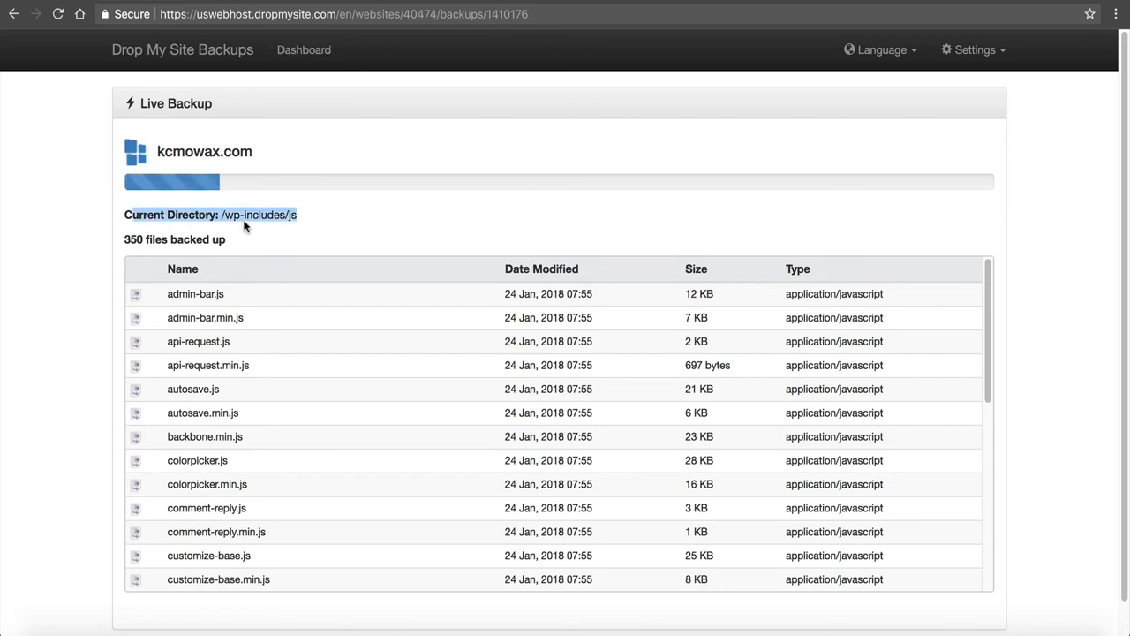
{"action": "left_click_drag", "start_coordinate": [228, 240], "coordinate": [119, 238]}
{"action": "left_click", "coordinate": [237, 364]}
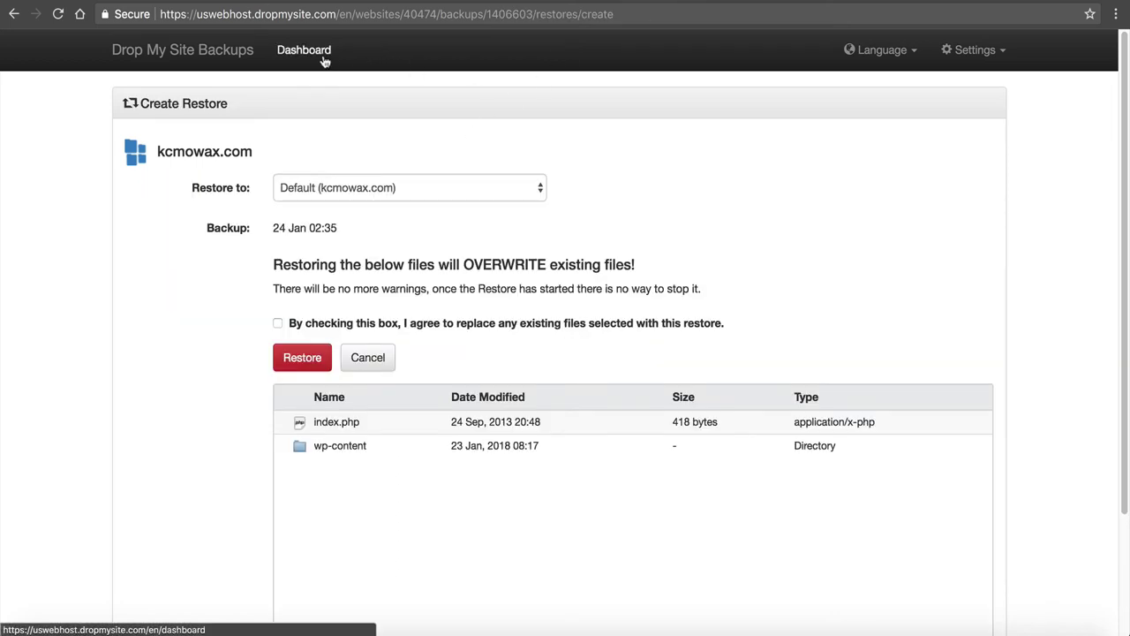
Step: Return to the dashboard and look through the account settings, password change and two-factor authentication pages
{"action": "left_click", "coordinate": [323, 53]}
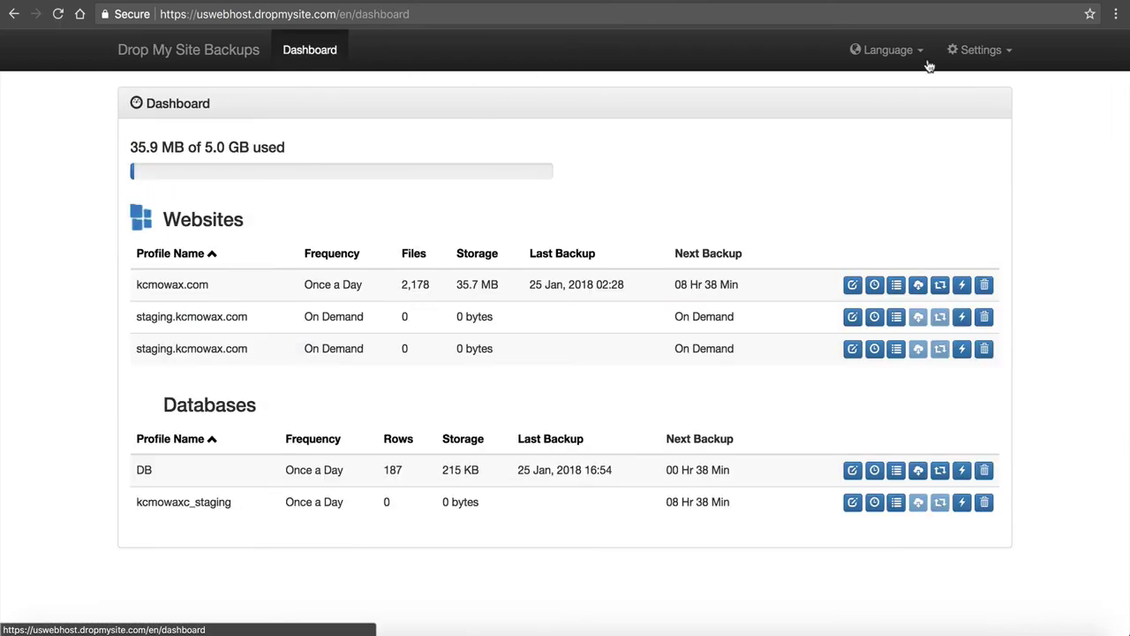
{"action": "left_click", "coordinate": [1003, 53]}
{"action": "left_click", "coordinate": [906, 84]}
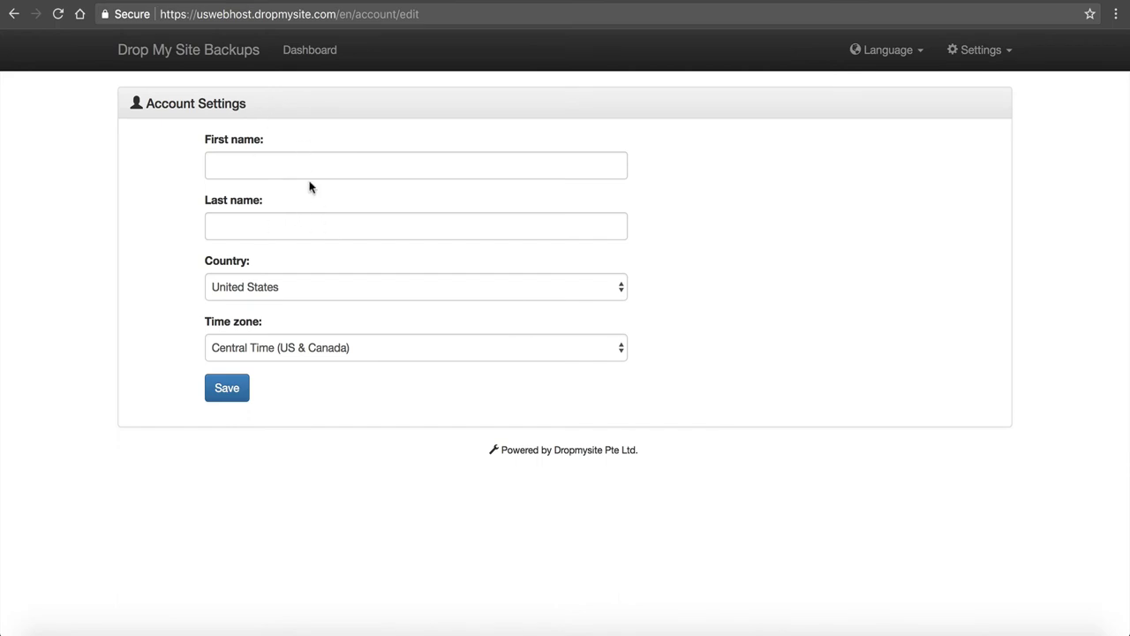
{"action": "left_click", "coordinate": [979, 50]}
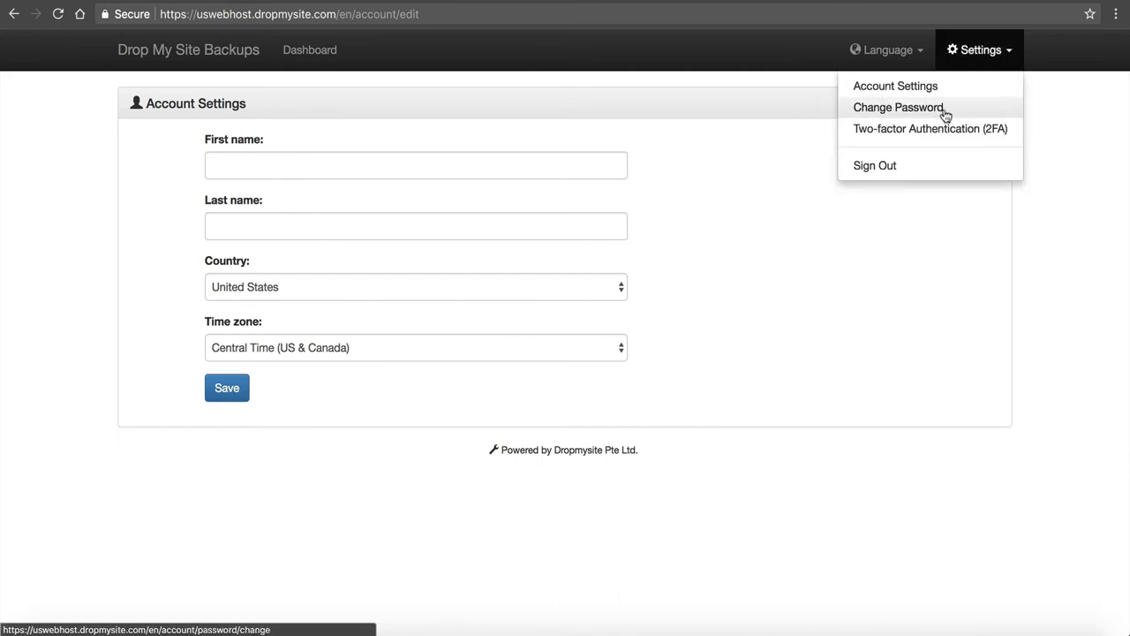
{"action": "left_click", "coordinate": [899, 107]}
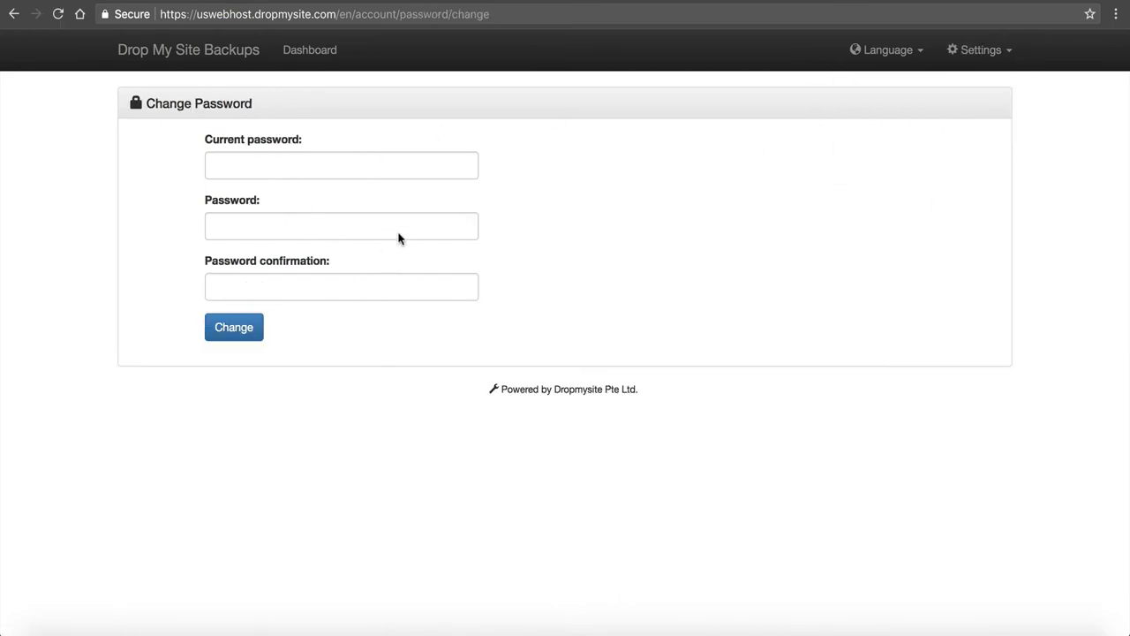
{"action": "left_click", "coordinate": [969, 62]}
{"action": "left_click", "coordinate": [919, 135]}
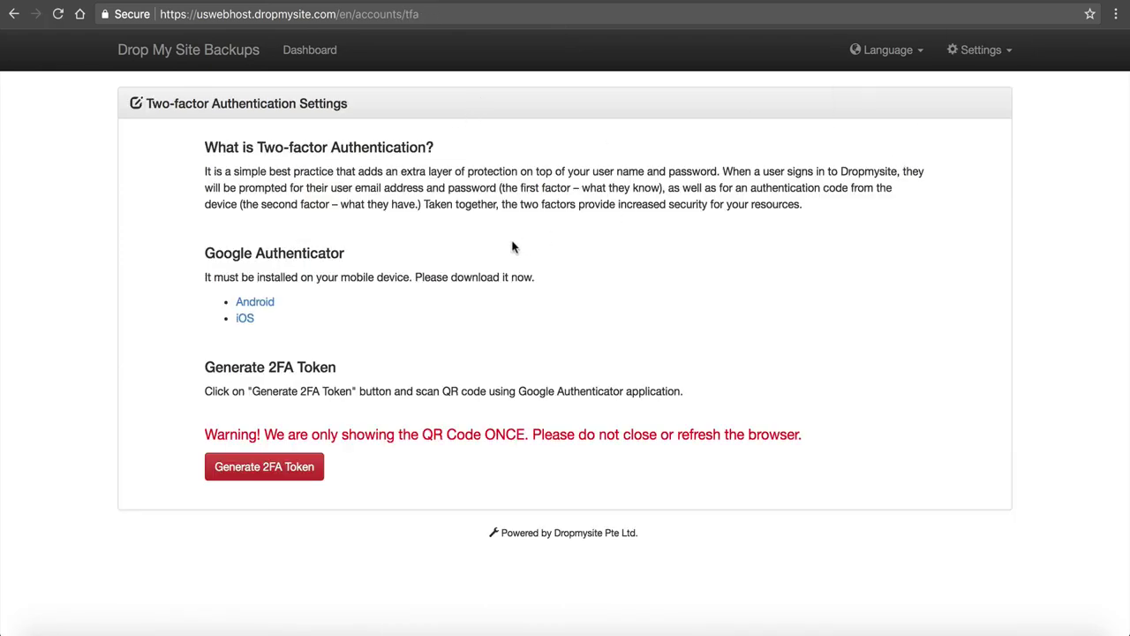
{"action": "left_click", "coordinate": [970, 58]}
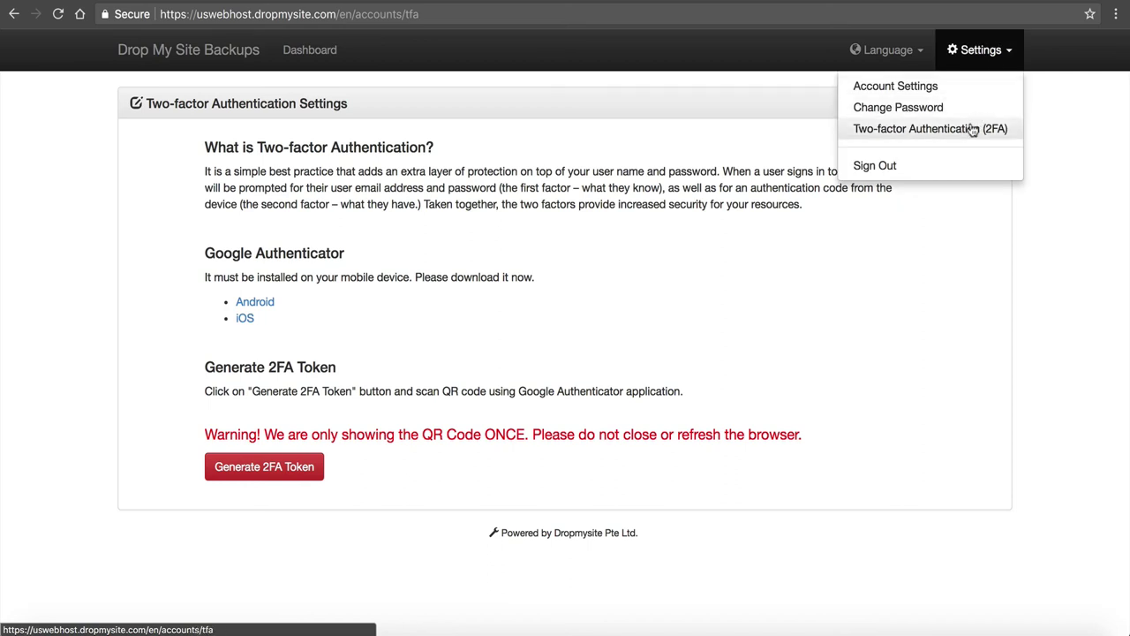
{"action": "left_click", "coordinate": [531, 192]}
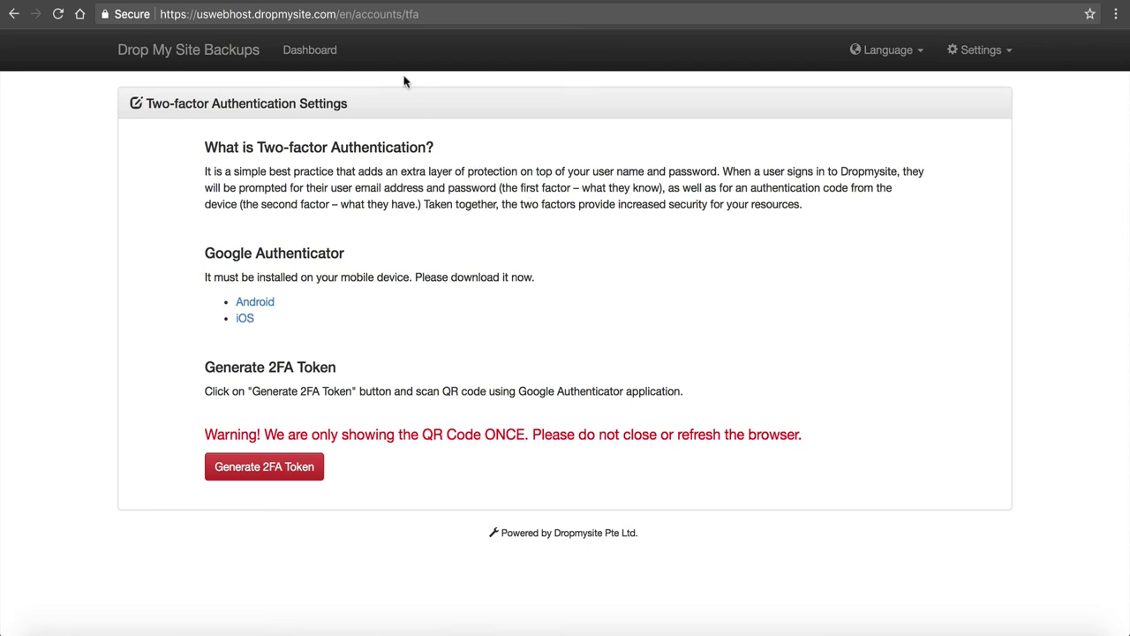
Step: From the dashboard, begin adding a website blacklist monitor for the kcmowax.com website
{"action": "left_click", "coordinate": [309, 51]}
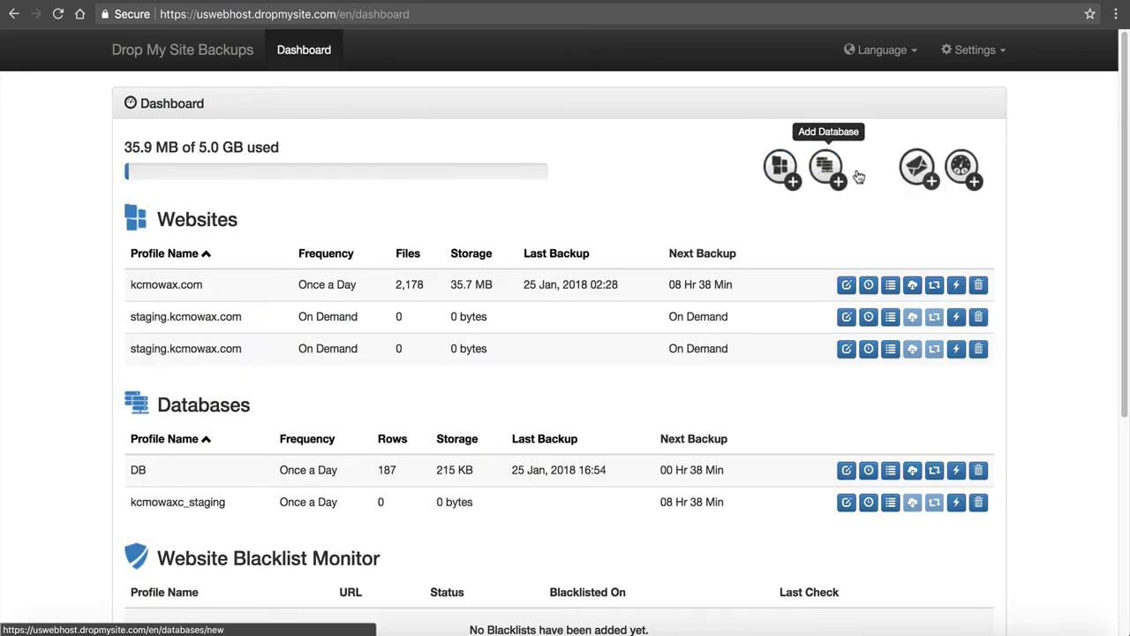
{"action": "left_click", "coordinate": [874, 169]}
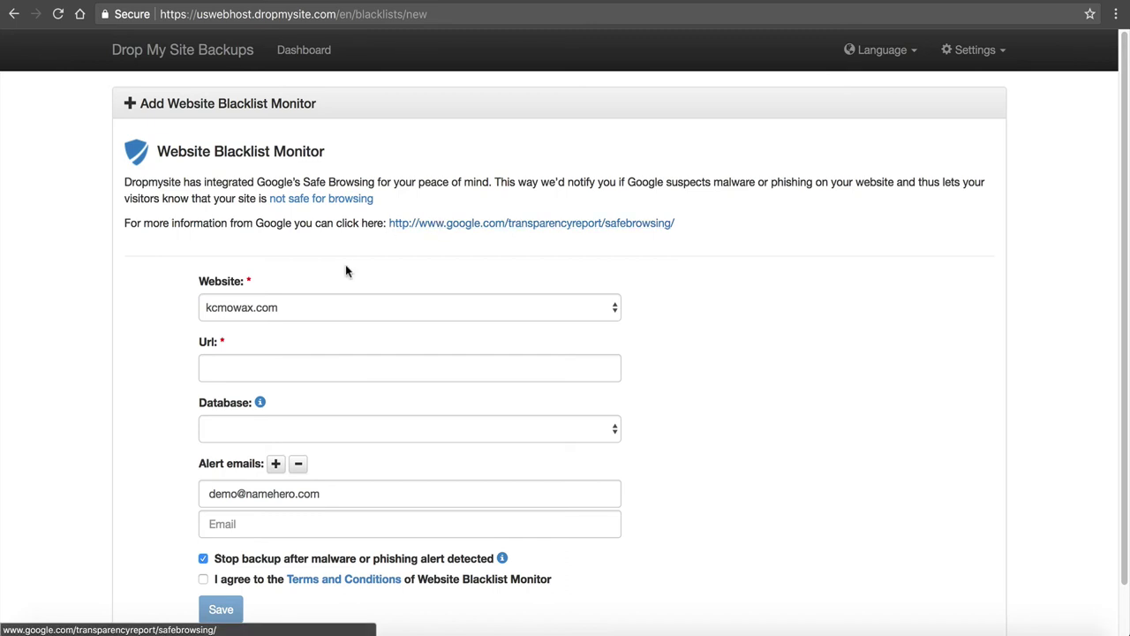
{"action": "left_click", "coordinate": [321, 305]}
{"action": "left_click", "coordinate": [318, 306]}
{"action": "left_click", "coordinate": [277, 362]}
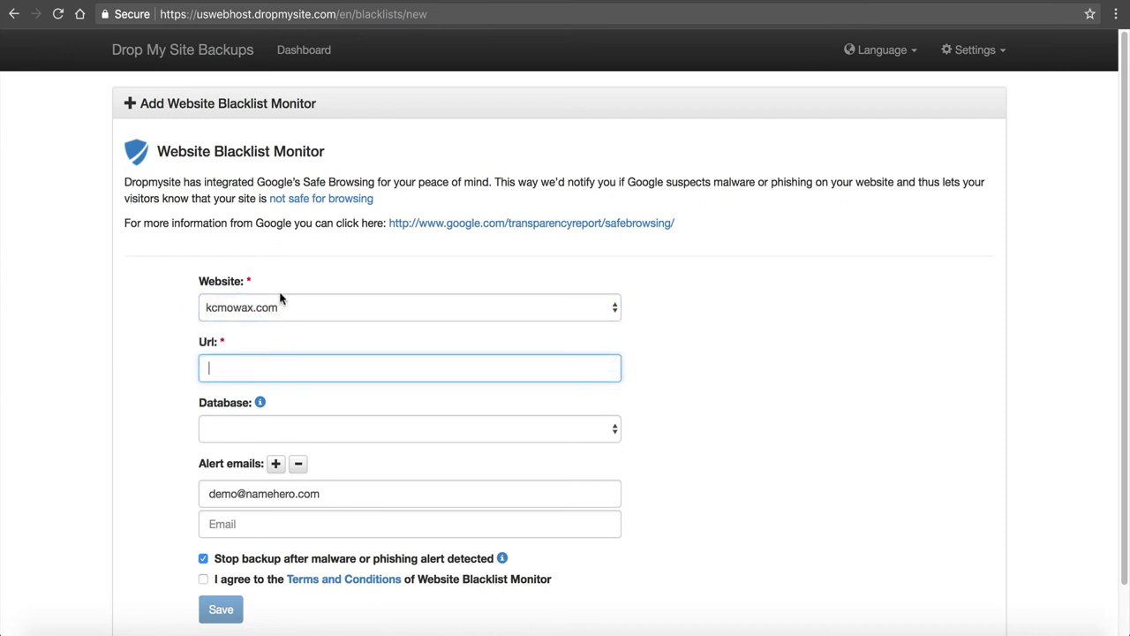
{"action": "type", "text": "https:"}
{"action": "type", "text": "?w"}
{"action": "key", "text": "BackSpace"}
{"action": "type", "text": "/kcmow"}
{"action": "type", "text": "s"}
{"action": "key", "text": "BackSpace"}
{"action": "type", "text": "az"}
{"action": "type", "text": ".com"}
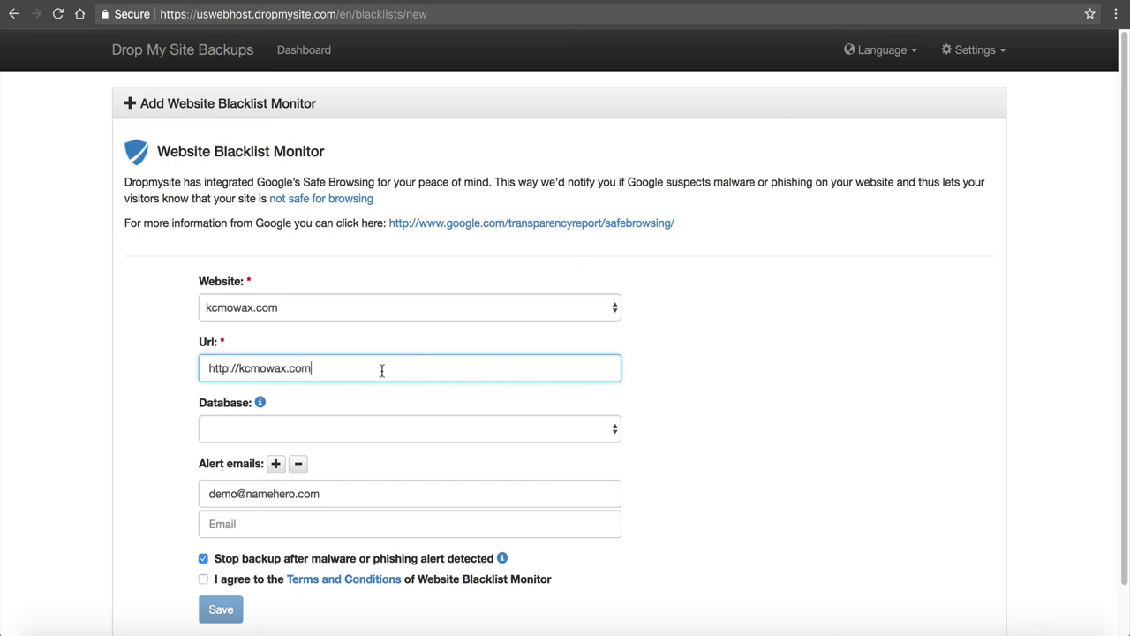
Step: Assign the DB database to the blacklist monitor, agree to its terms and conditions, and save it
{"action": "left_click", "coordinate": [336, 428]}
{"action": "left_click", "coordinate": [324, 442]}
{"action": "left_click", "coordinate": [151, 454]}
{"action": "scroll", "coordinate": [177, 459], "scroll_direction": "down", "scroll_amount": 1}
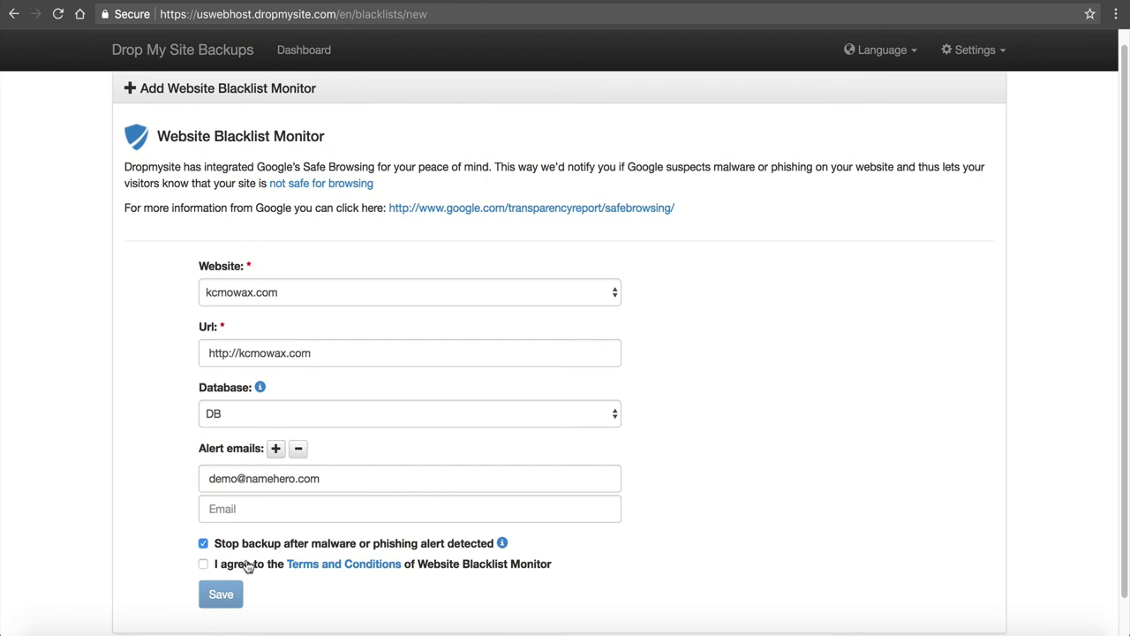
{"action": "left_click", "coordinate": [203, 564]}
{"action": "left_click", "coordinate": [221, 594]}
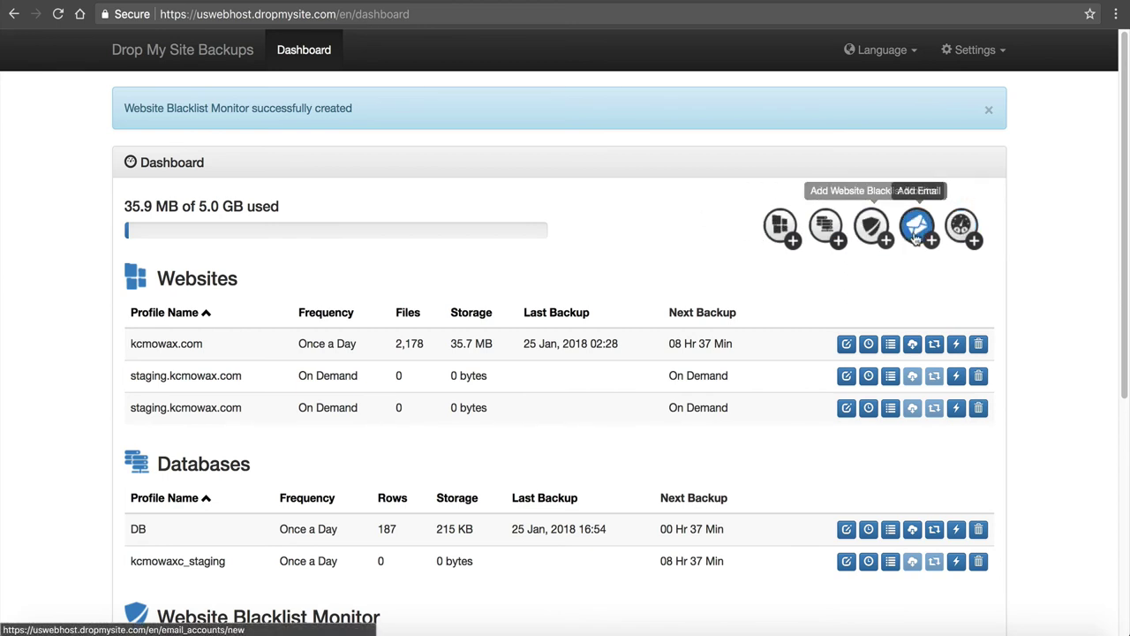
Step: Open the form for adding an uptime monitor, review its HTTP method and user agent options, and return to the dashboard
{"action": "left_click", "coordinate": [960, 227]}
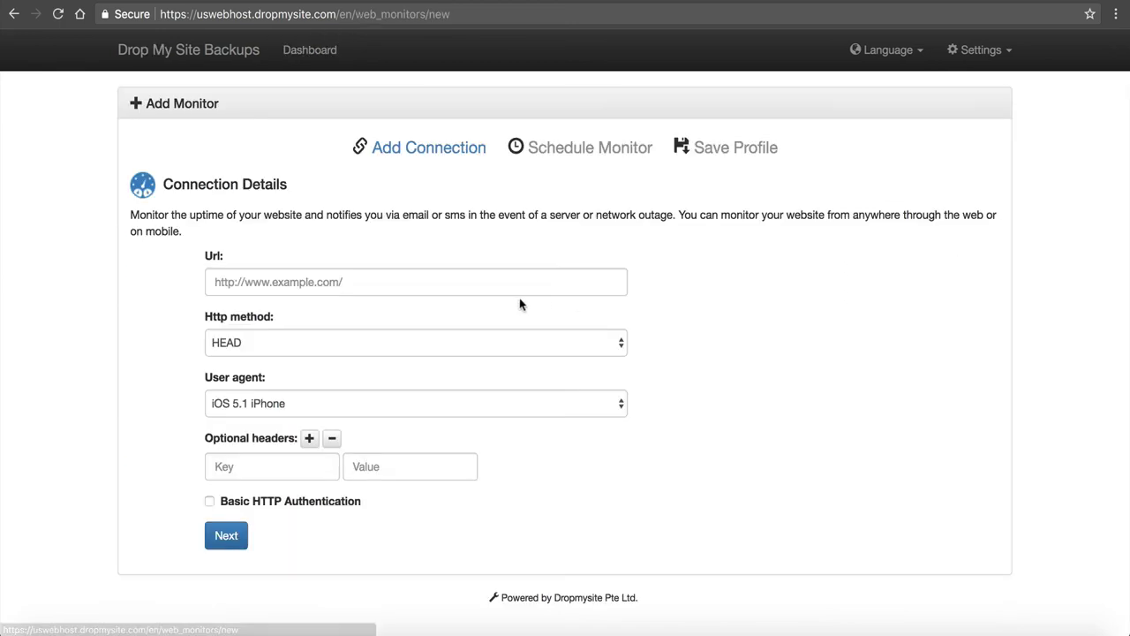
{"action": "left_click", "coordinate": [255, 343]}
{"action": "left_click", "coordinate": [179, 346]}
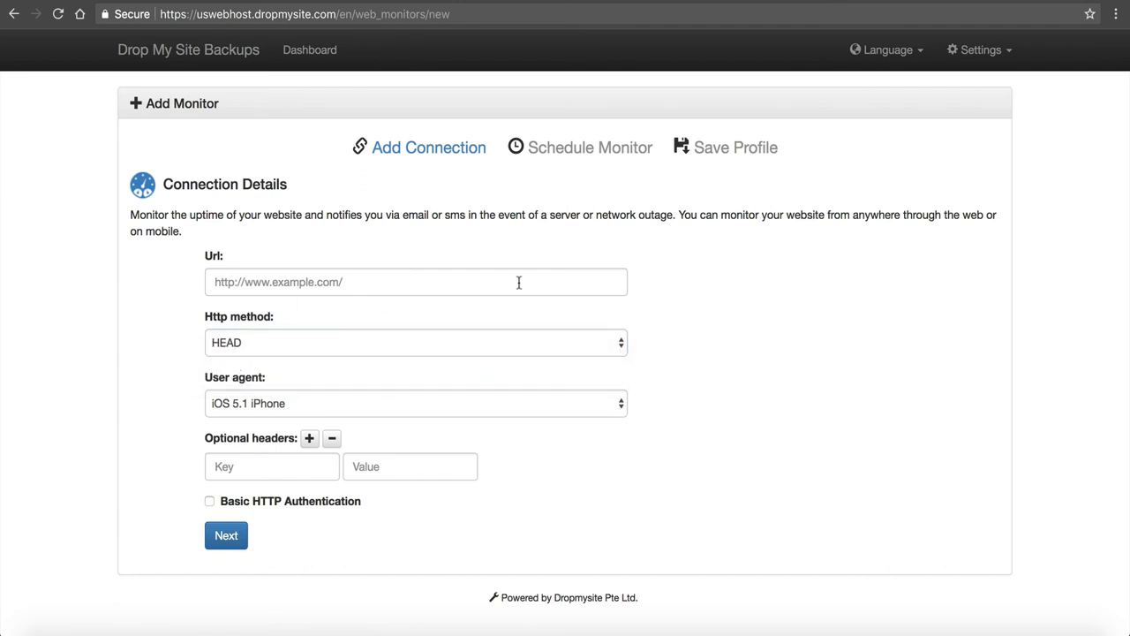
{"action": "left_click", "coordinate": [343, 279]}
{"action": "left_click", "coordinate": [364, 345]}
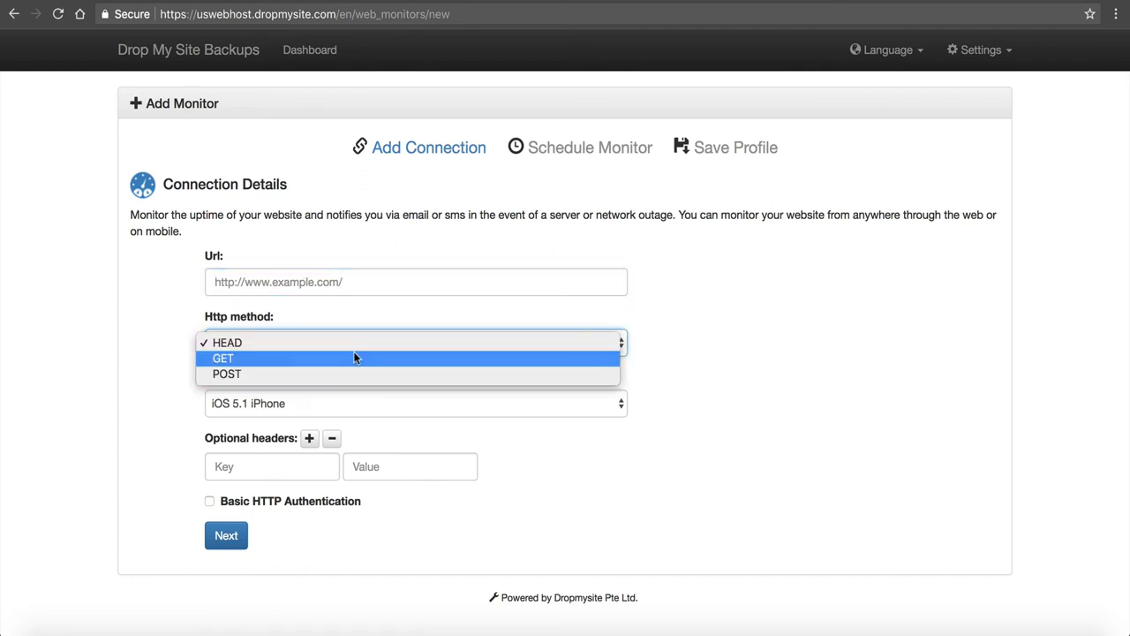
{"action": "left_click", "coordinate": [346, 341]}
{"action": "left_click", "coordinate": [304, 404]}
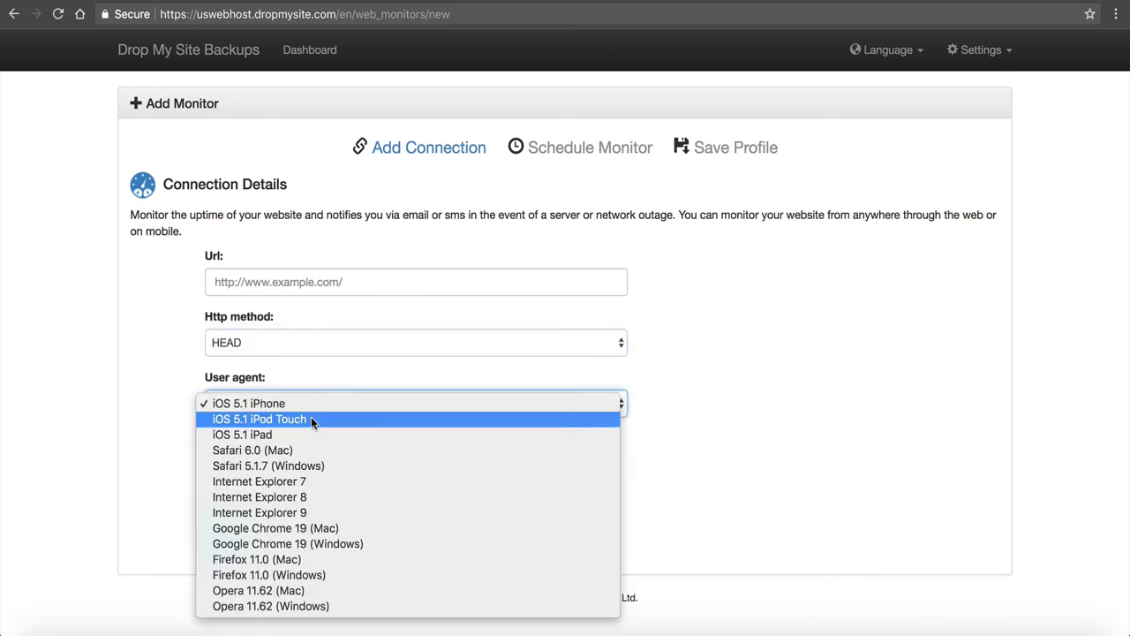
{"action": "left_click", "coordinate": [673, 391]}
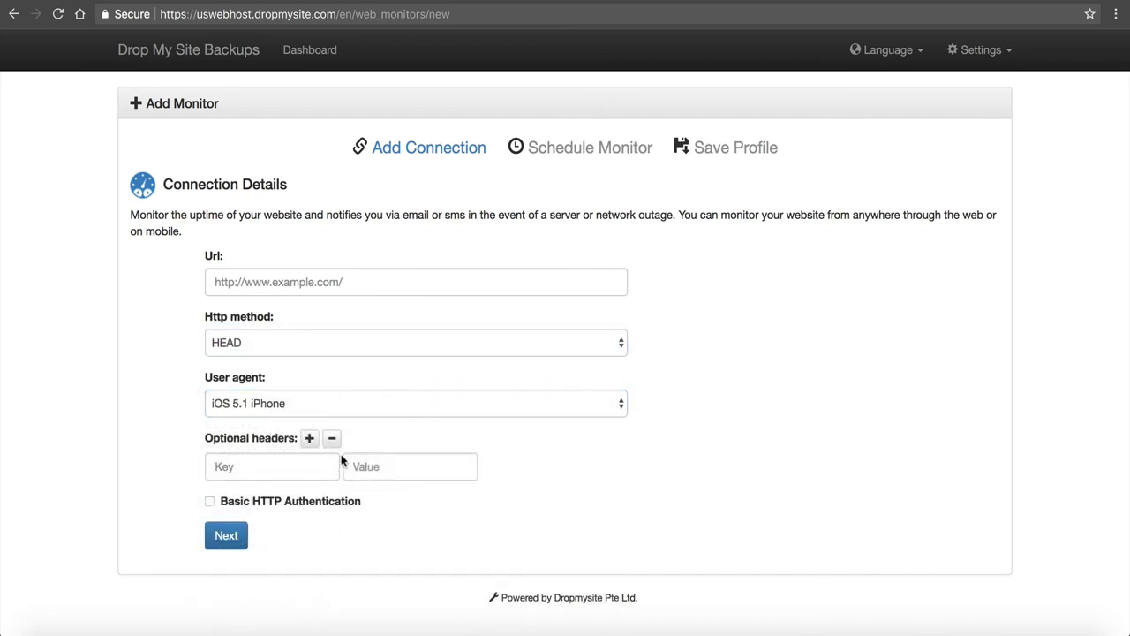
{"action": "left_click", "coordinate": [13, 17]}
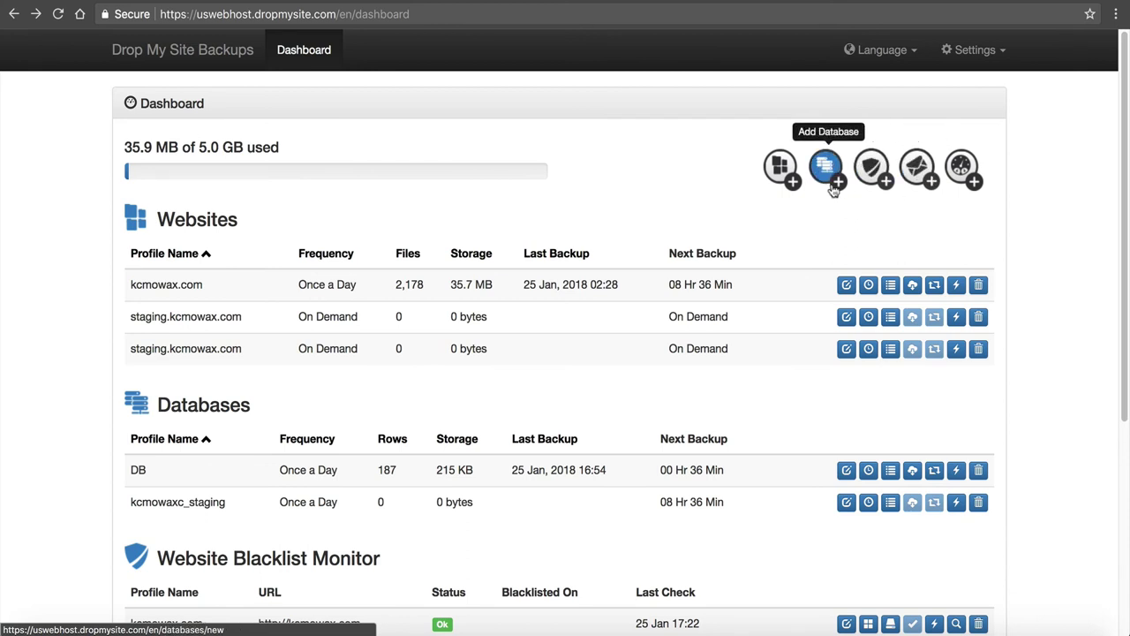
Step: Switch to the NameHero client area and open the upgrade/downgrade options for the Kcmowax.com hosting service
{"action": "left_click", "coordinate": [796, 183]}
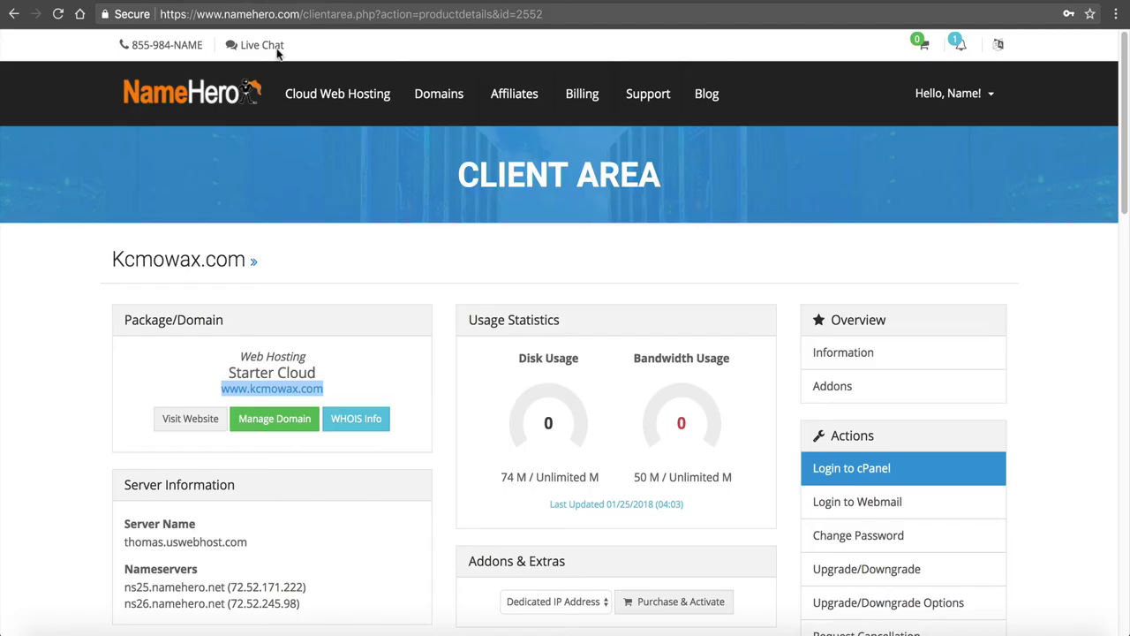
{"action": "left_click", "coordinate": [606, 326]}
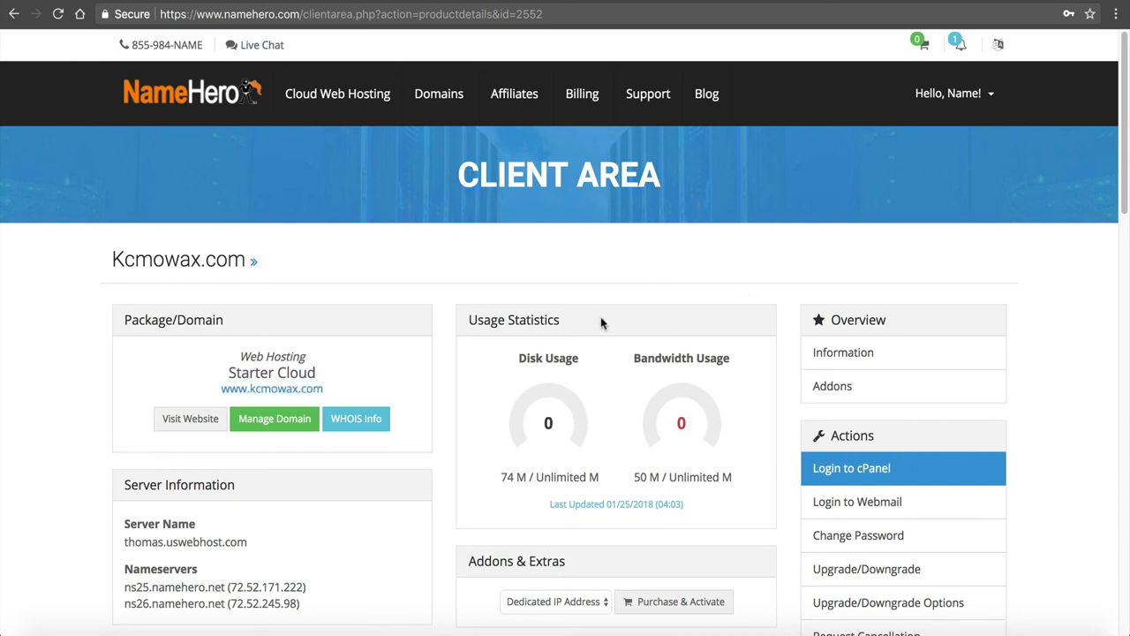
{"action": "scroll", "coordinate": [424, 283], "scroll_direction": "down", "scroll_amount": 1}
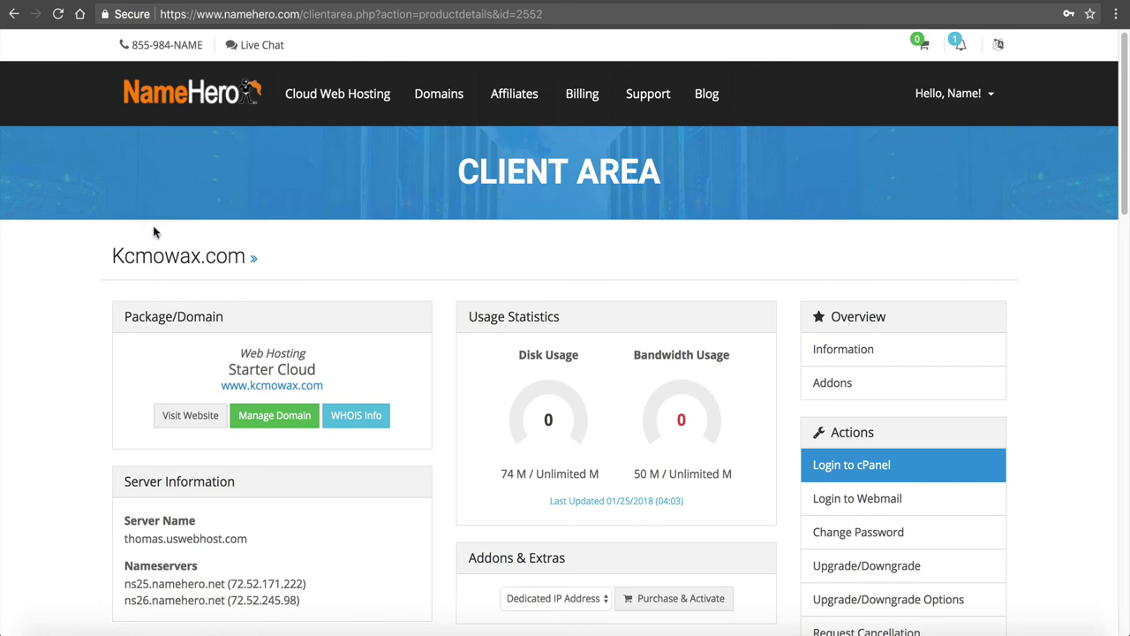
{"action": "scroll", "coordinate": [309, 273], "scroll_direction": "down", "scroll_amount": 1}
{"action": "scroll", "coordinate": [607, 313], "scroll_direction": "down", "scroll_amount": 2}
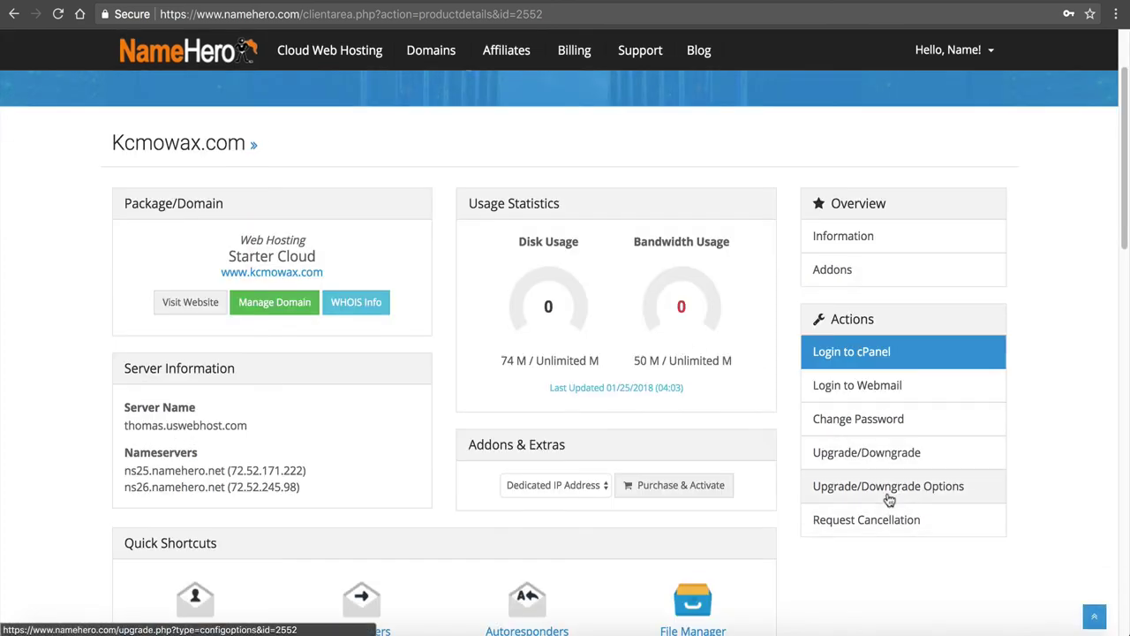
{"action": "left_click", "coordinate": [888, 486]}
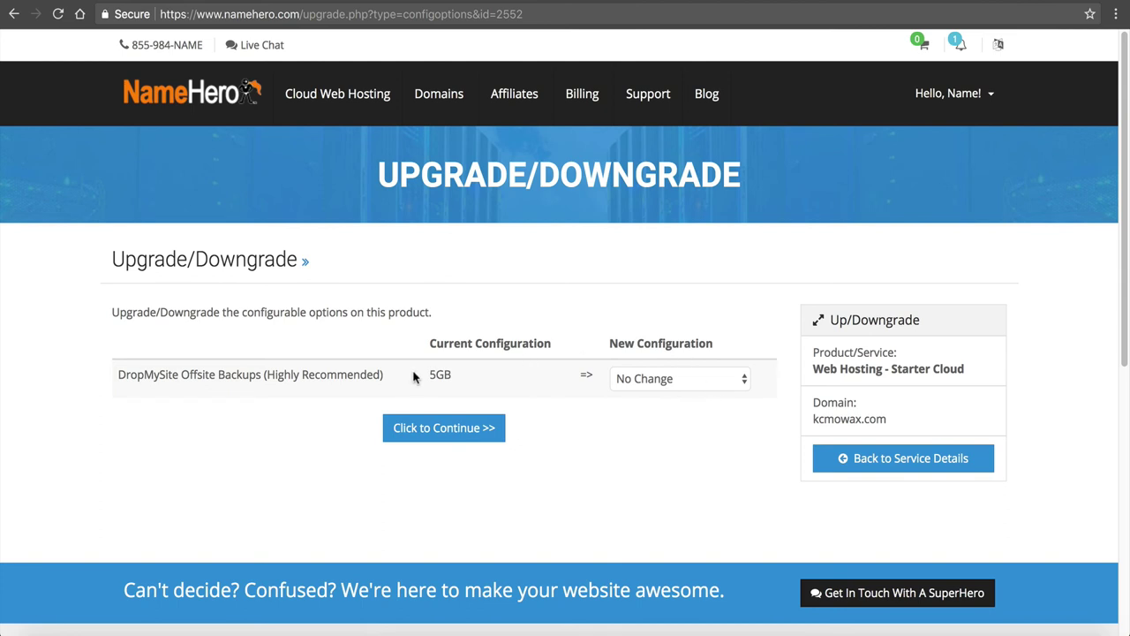
Step: Compare the DropMySite offsite backup plans, try No Backup, and choose 10GB $36.00 USD as the new configuration
{"action": "left_click_drag", "start_coordinate": [455, 366], "coordinate": [432, 371]}
{"action": "left_click", "coordinate": [650, 377]}
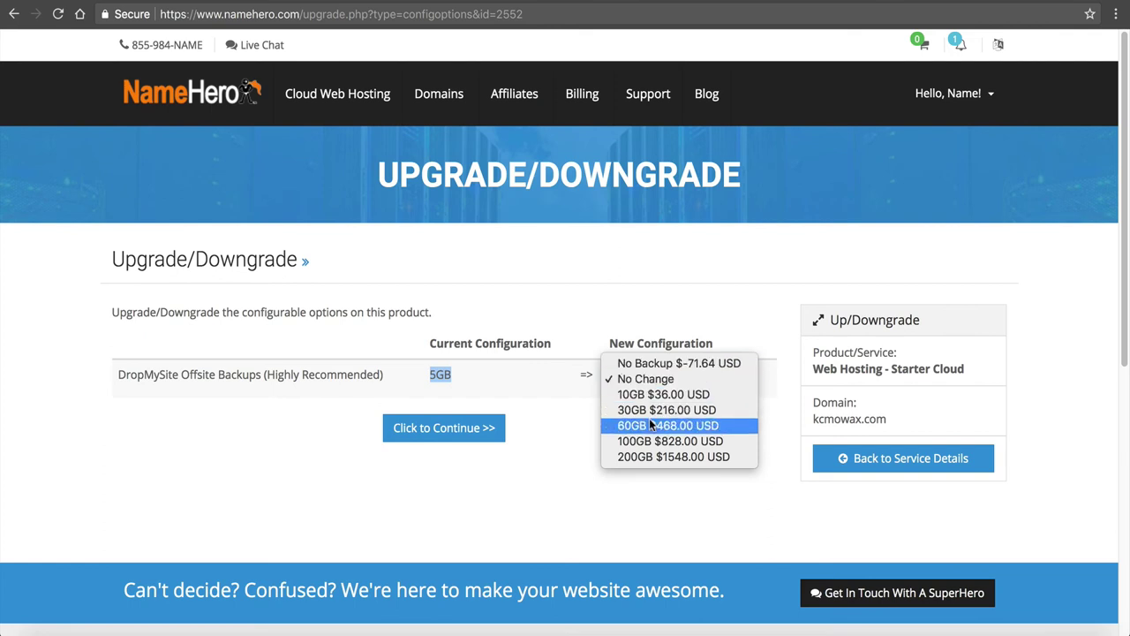
{"action": "left_click", "coordinate": [653, 363]}
{"action": "left_click", "coordinate": [618, 428]}
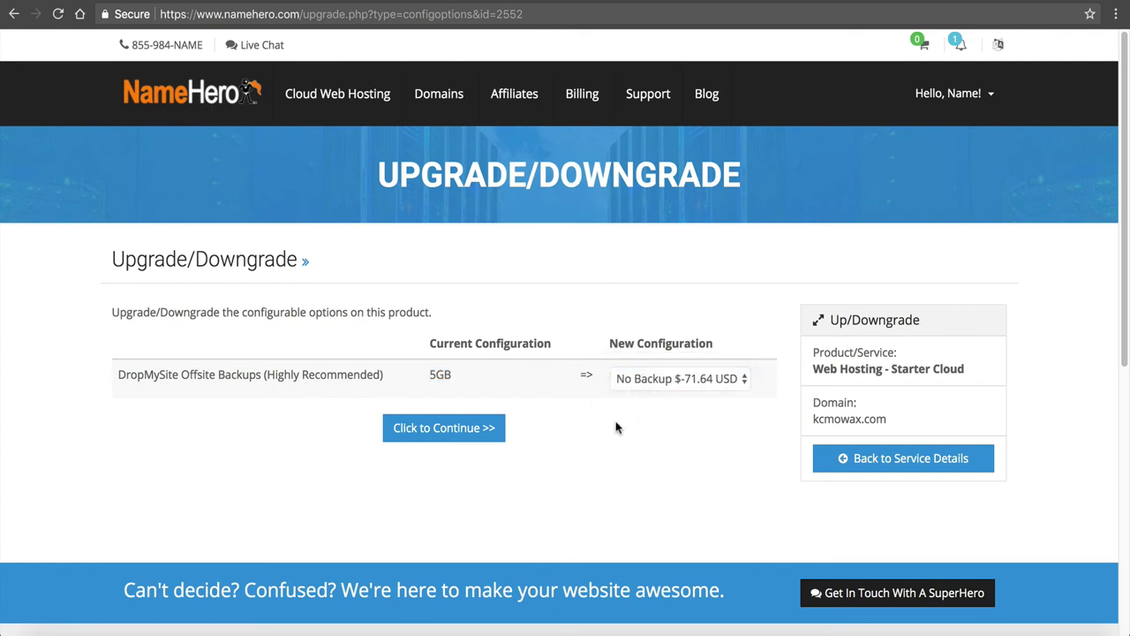
{"action": "left_click", "coordinate": [664, 378]}
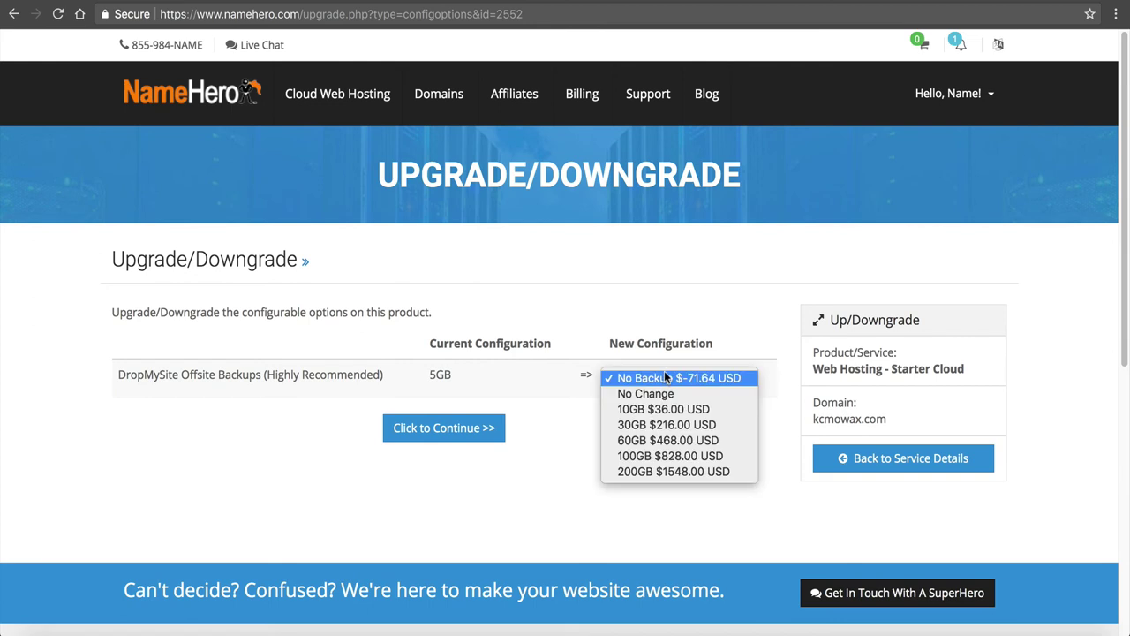
{"action": "left_click", "coordinate": [693, 410]}
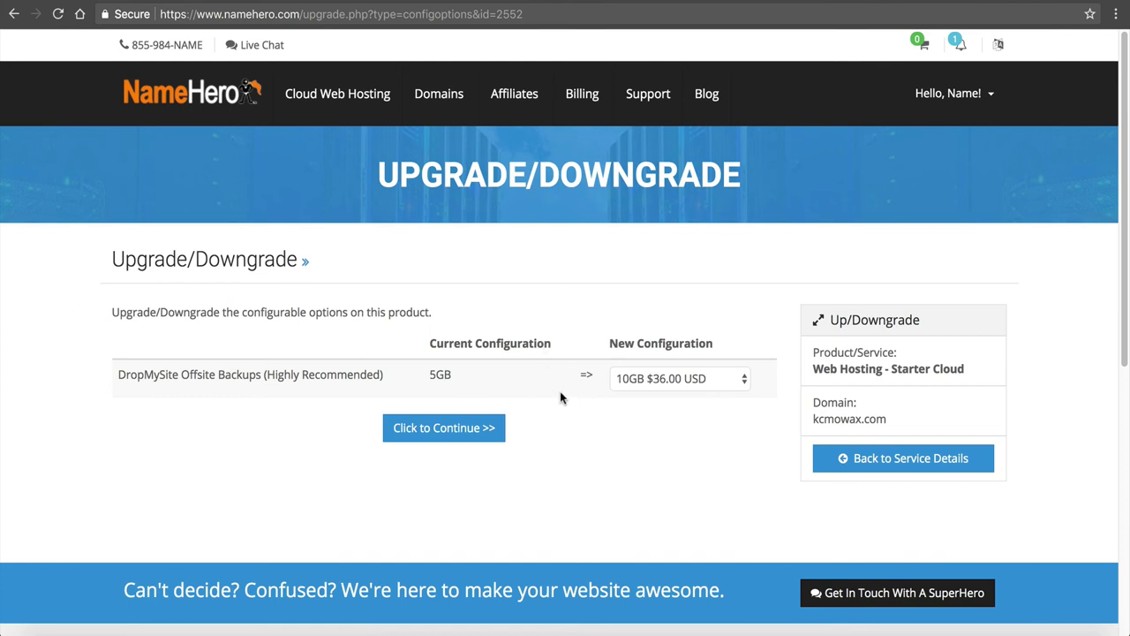
Step: Switch back to the Drop My Site dashboard and highlight the backup storage usage line
{"action": "key", "text": "alt+Left"}
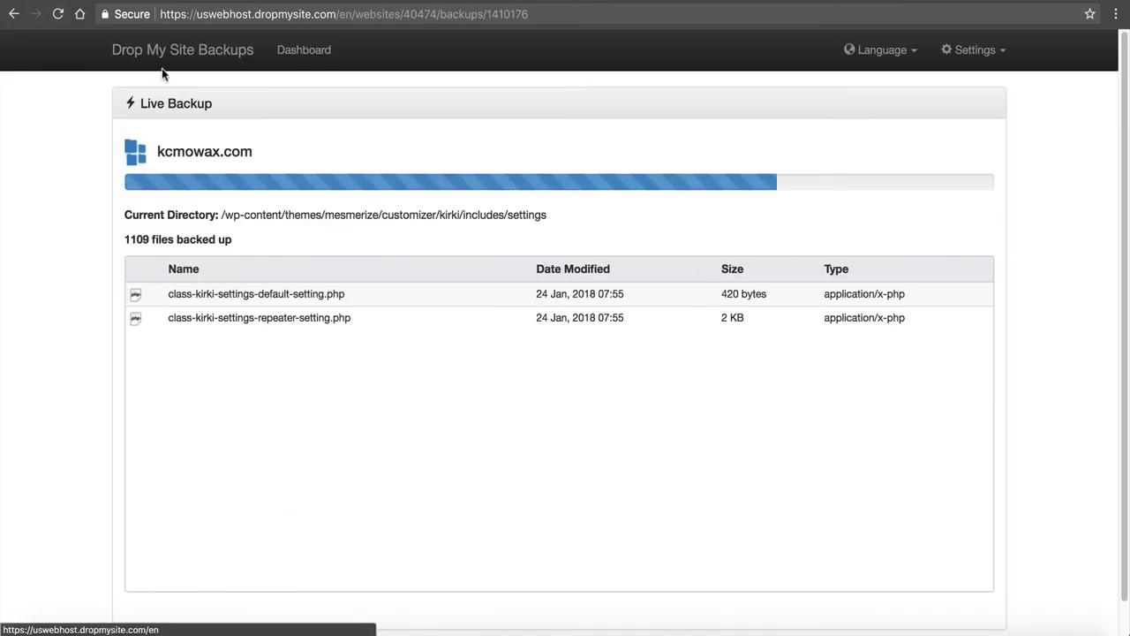
{"action": "left_click", "coordinate": [305, 51]}
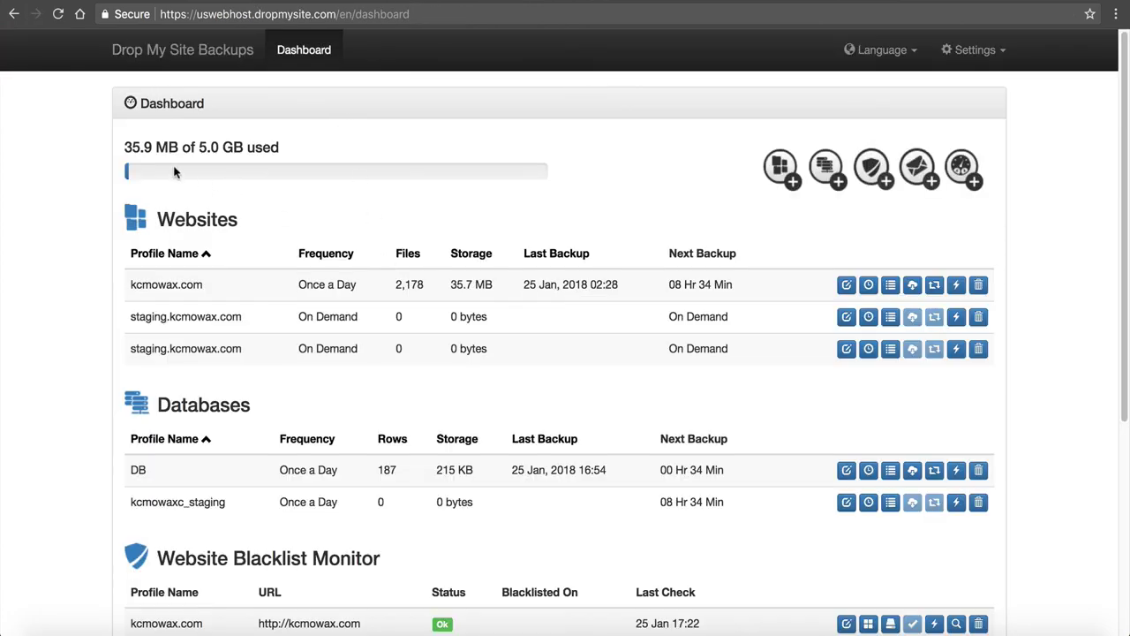
{"action": "left_click_drag", "start_coordinate": [125, 148], "coordinate": [287, 147]}
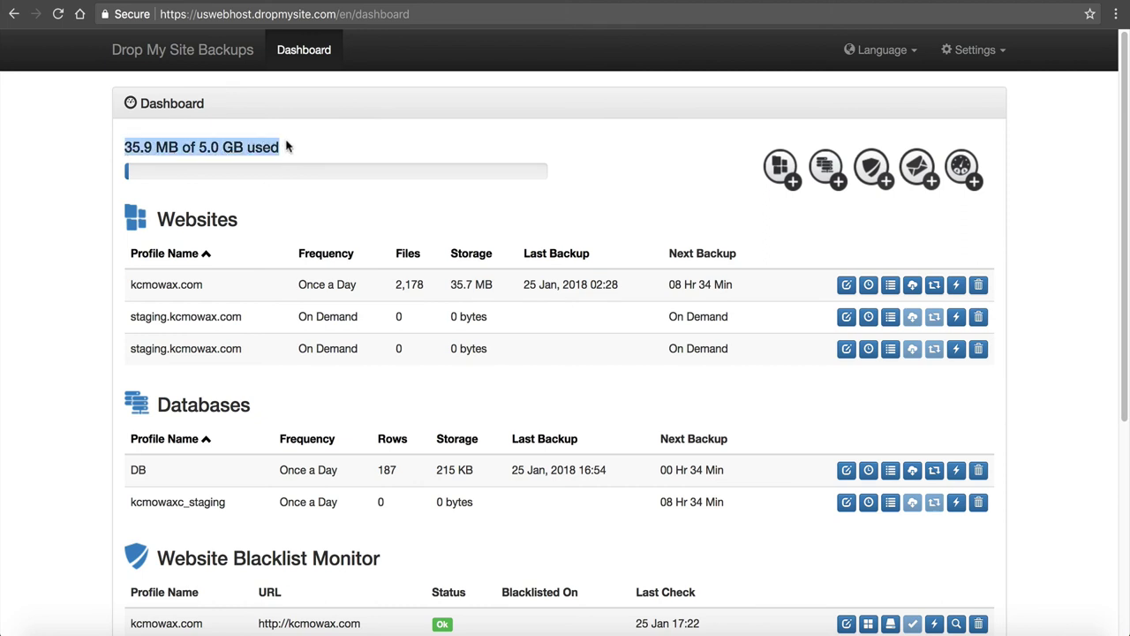
Step: Deselect the backup storage usage line, switch to the NameHero cPanel home page and clear the "website" function search
{"action": "left_click", "coordinate": [151, 147]}
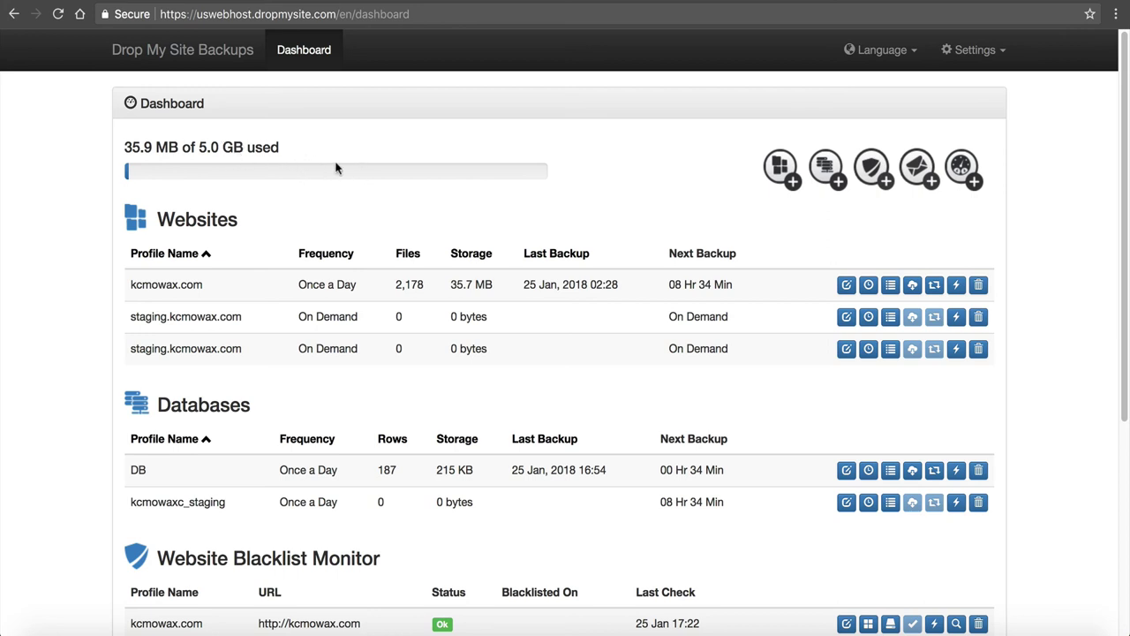
{"action": "double_click", "coordinate": [209, 147]}
{"action": "left_click", "coordinate": [223, 147]}
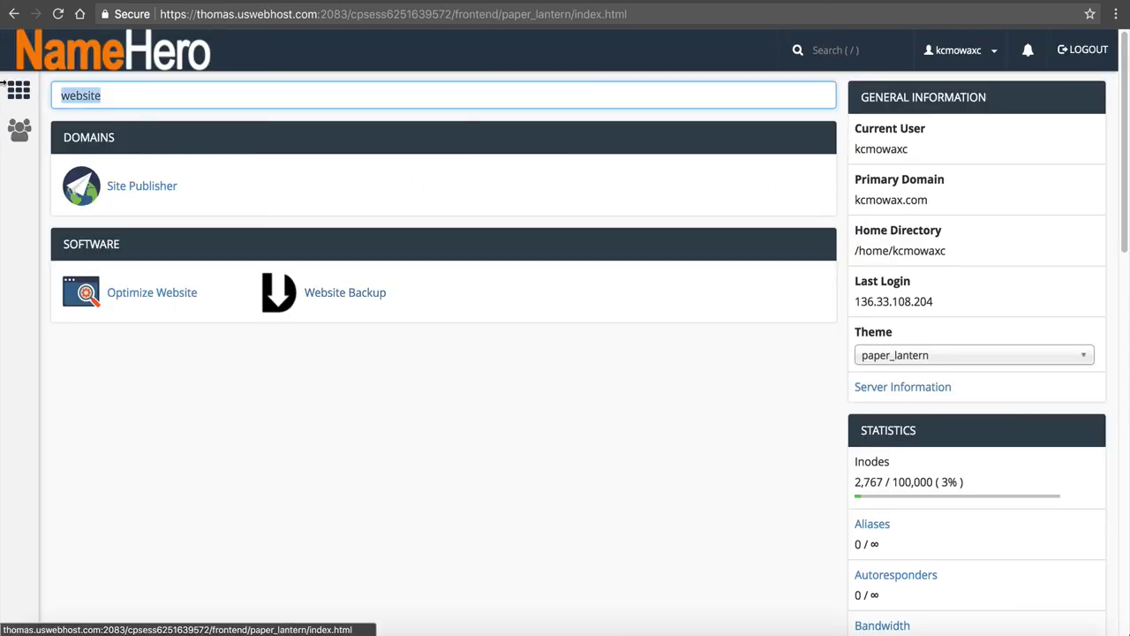
{"action": "key", "text": "BackSpace"}
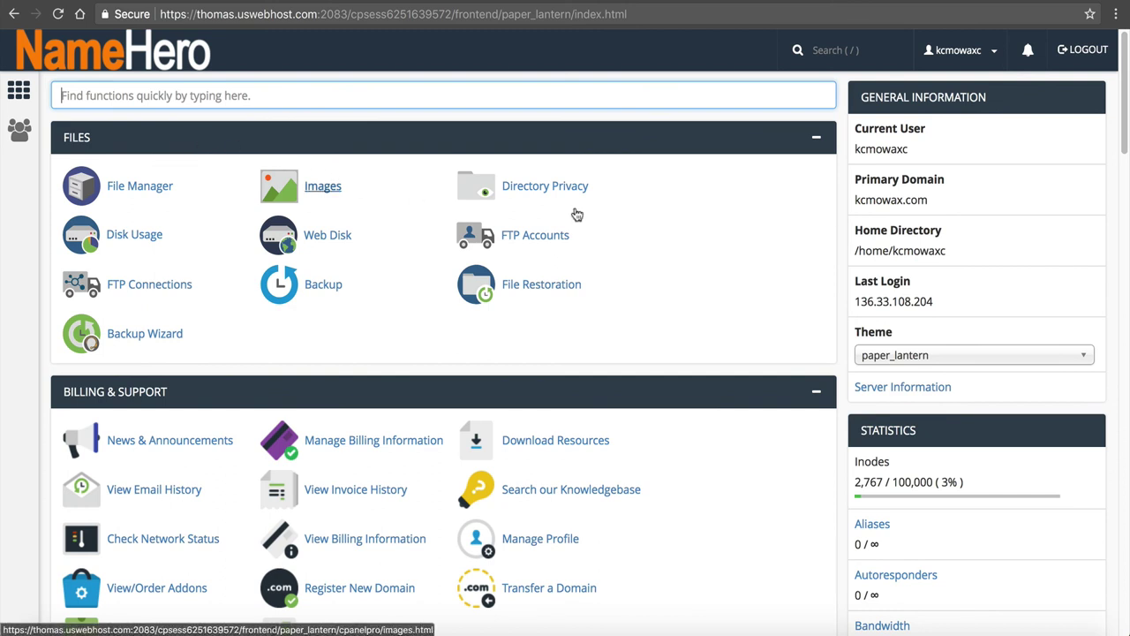
{"action": "left_click", "coordinate": [732, 320]}
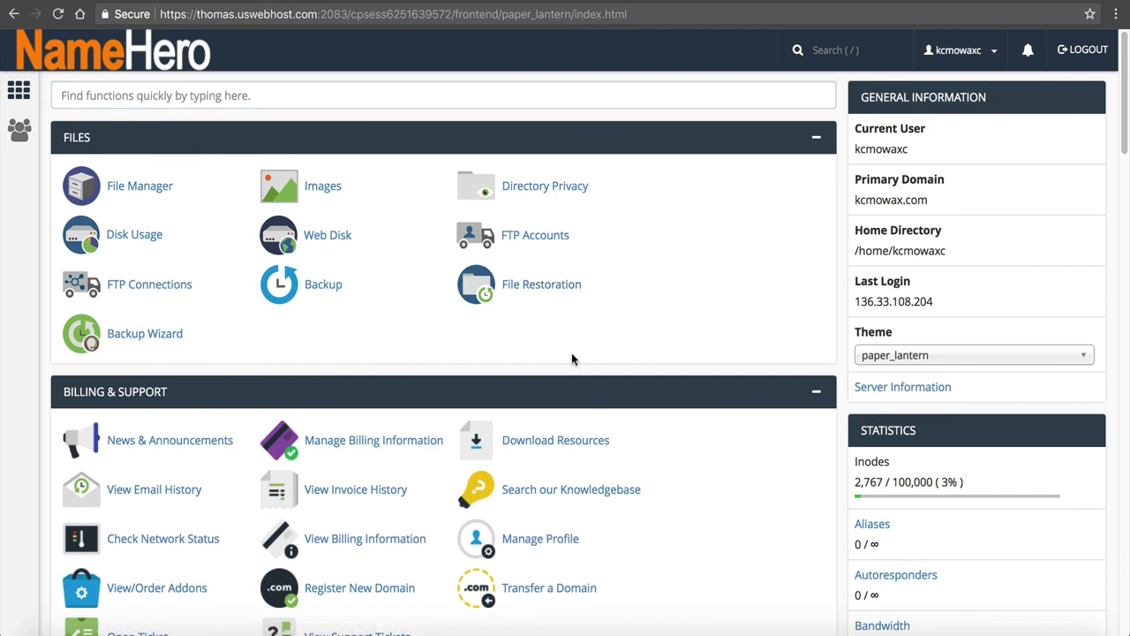
Step: Open cPanel's Backup page, review its full and partial backup download and restore options, and return to the home page
{"action": "left_click", "coordinate": [336, 297]}
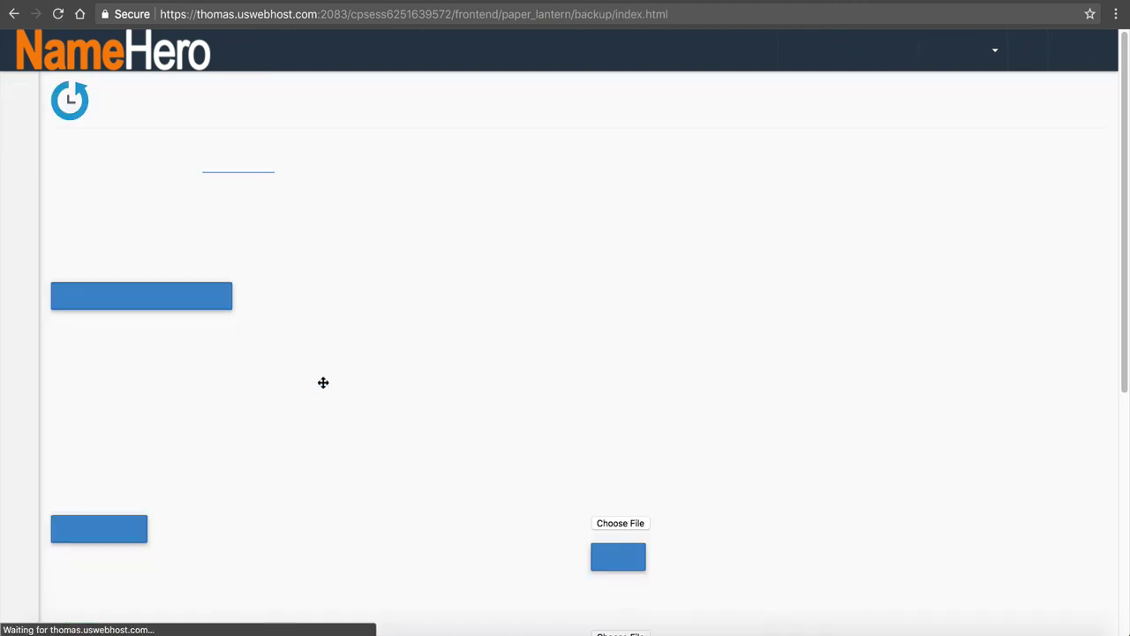
{"action": "scroll", "coordinate": [214, 353], "scroll_direction": "down", "scroll_amount": 5}
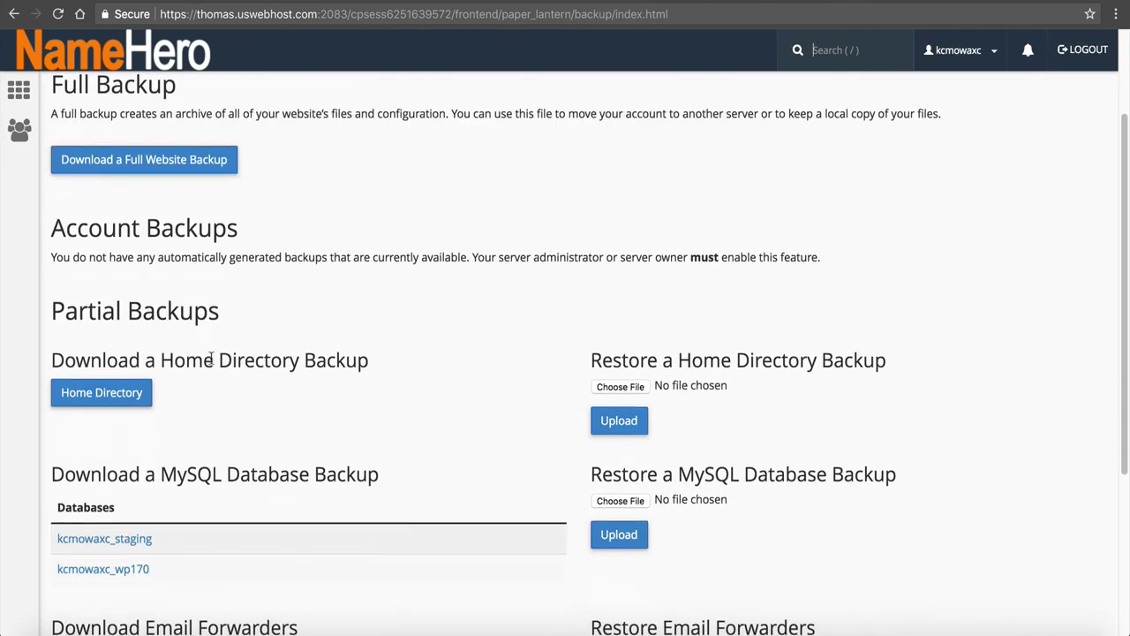
{"action": "scroll", "coordinate": [214, 360], "scroll_direction": "up", "scroll_amount": 4}
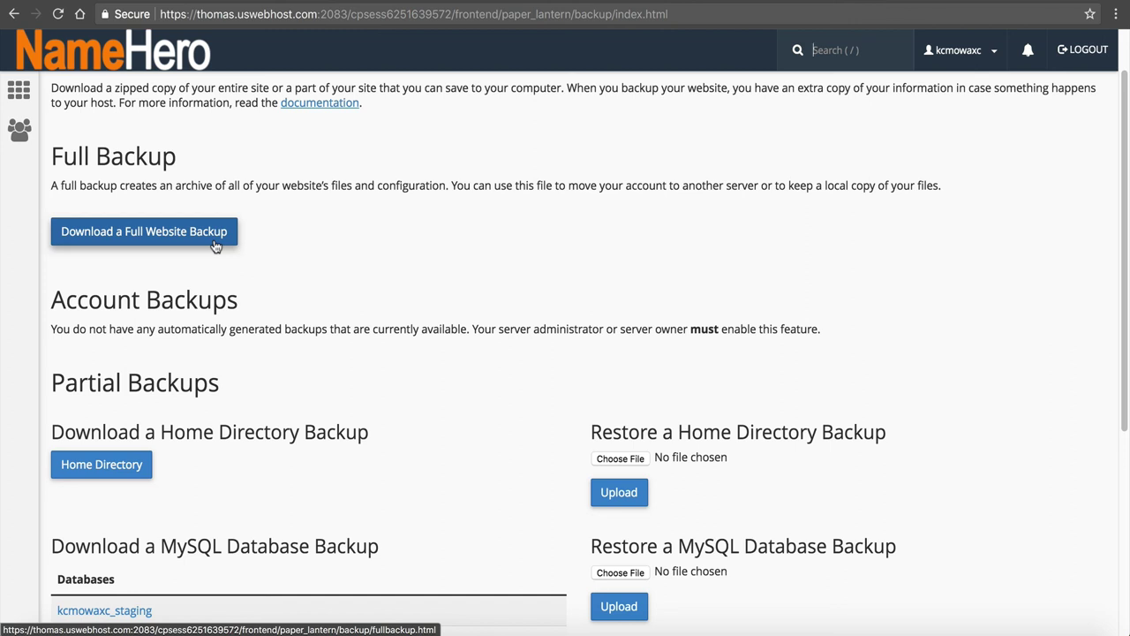
{"action": "scroll", "coordinate": [114, 265], "scroll_direction": "down", "scroll_amount": 1}
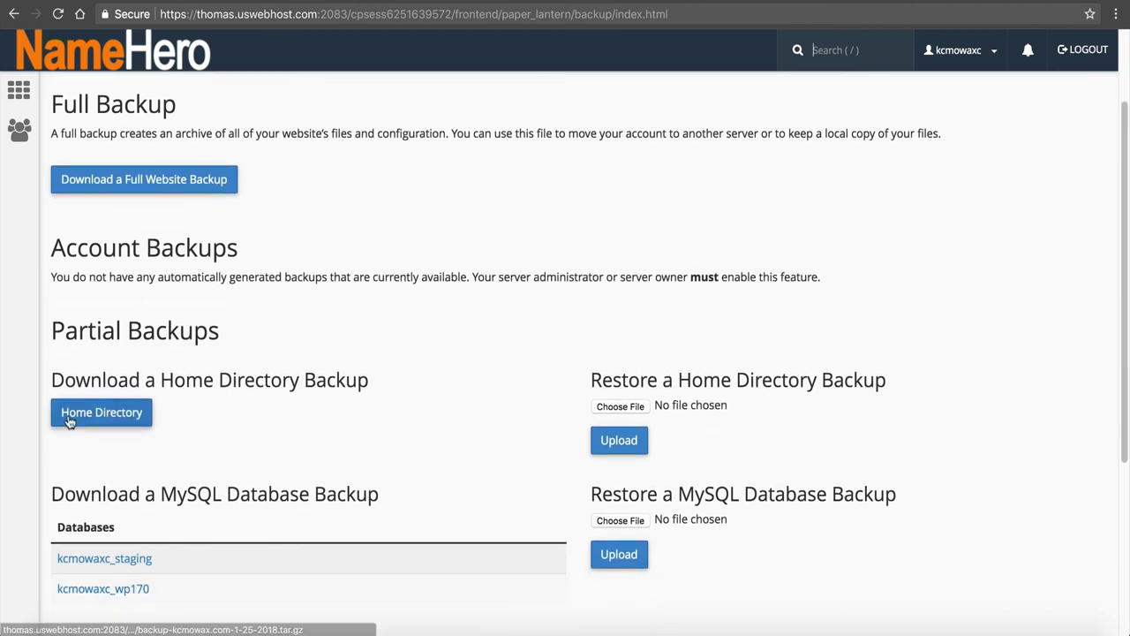
{"action": "scroll", "coordinate": [150, 495], "scroll_direction": "down", "scroll_amount": 1}
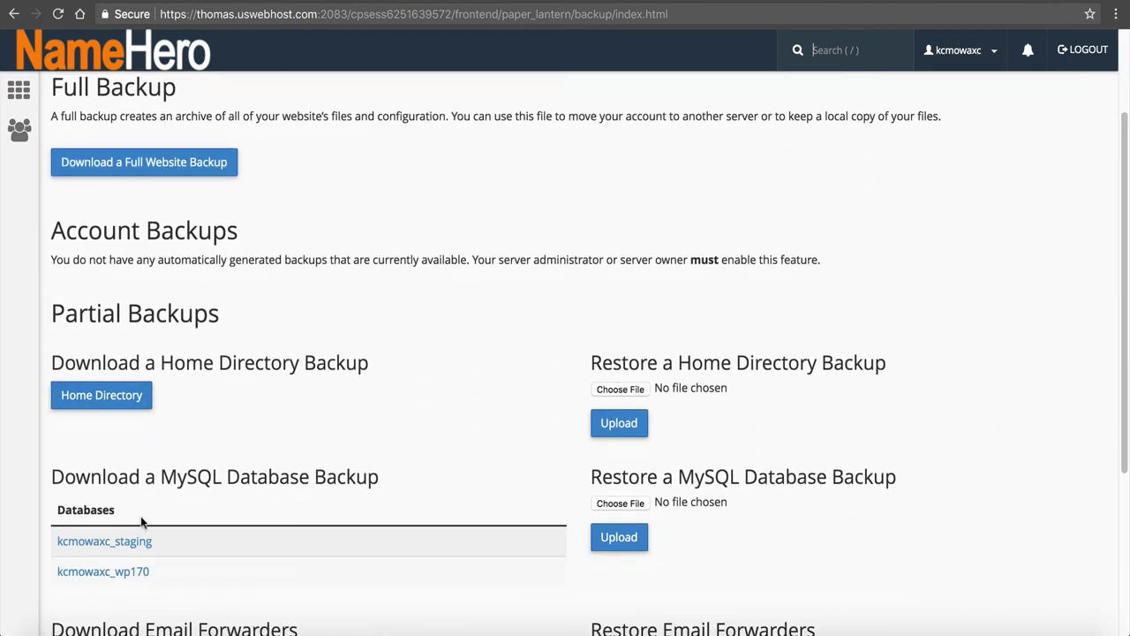
{"action": "scroll", "coordinate": [141, 555], "scroll_direction": "down", "scroll_amount": 1}
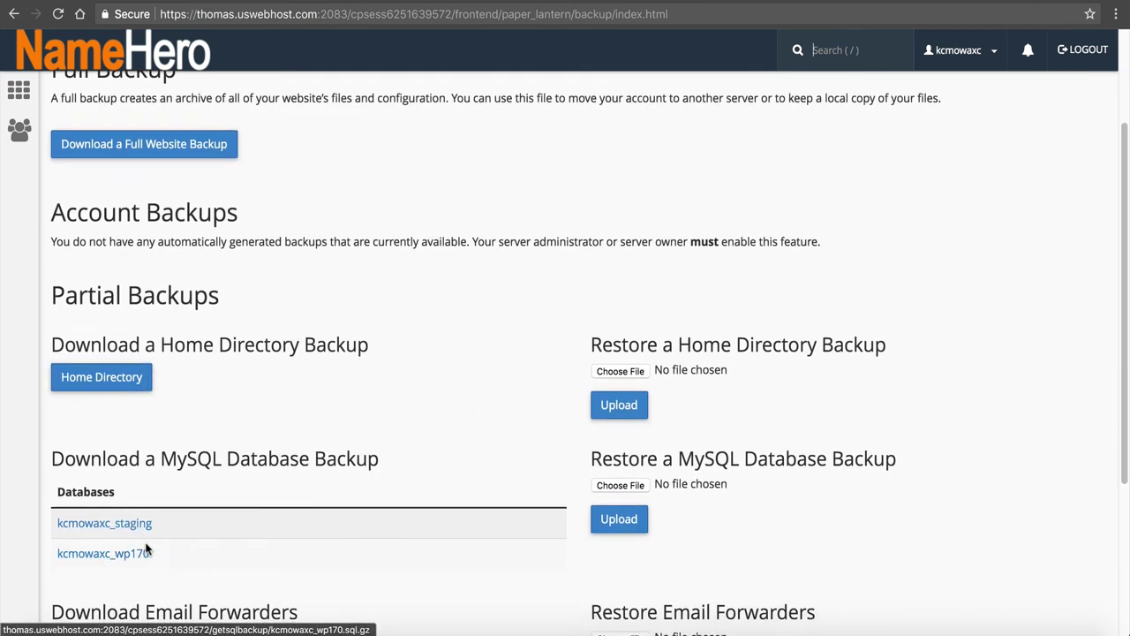
{"action": "scroll", "coordinate": [146, 548], "scroll_direction": "down", "scroll_amount": 5}
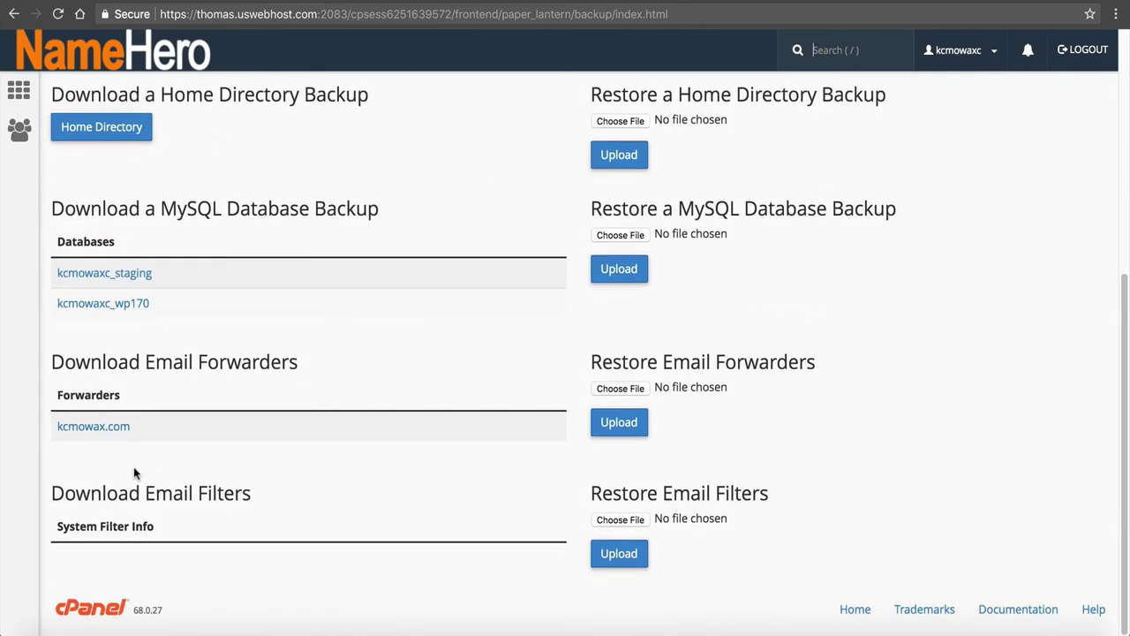
{"action": "scroll", "coordinate": [115, 436], "scroll_direction": "up", "scroll_amount": 4}
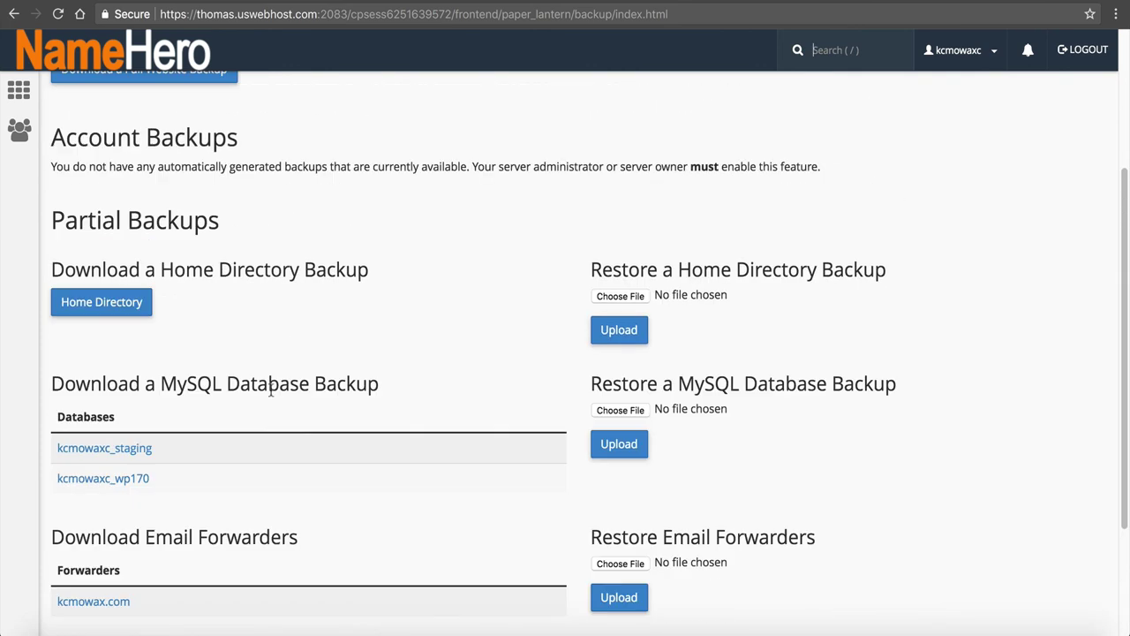
{"action": "scroll", "coordinate": [269, 390], "scroll_direction": "up", "scroll_amount": 5}
{"action": "left_click", "coordinate": [186, 60]}
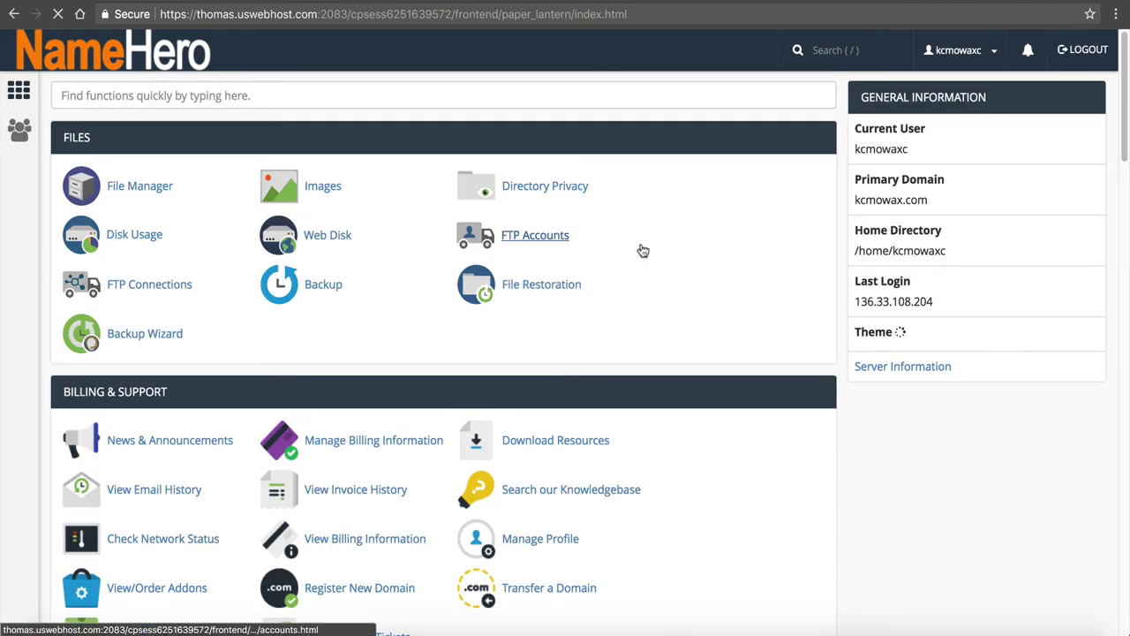
Step: Check File Restoration for available backups, then return to the cPanel home page and find the Backup Administration section
{"action": "left_click", "coordinate": [534, 284]}
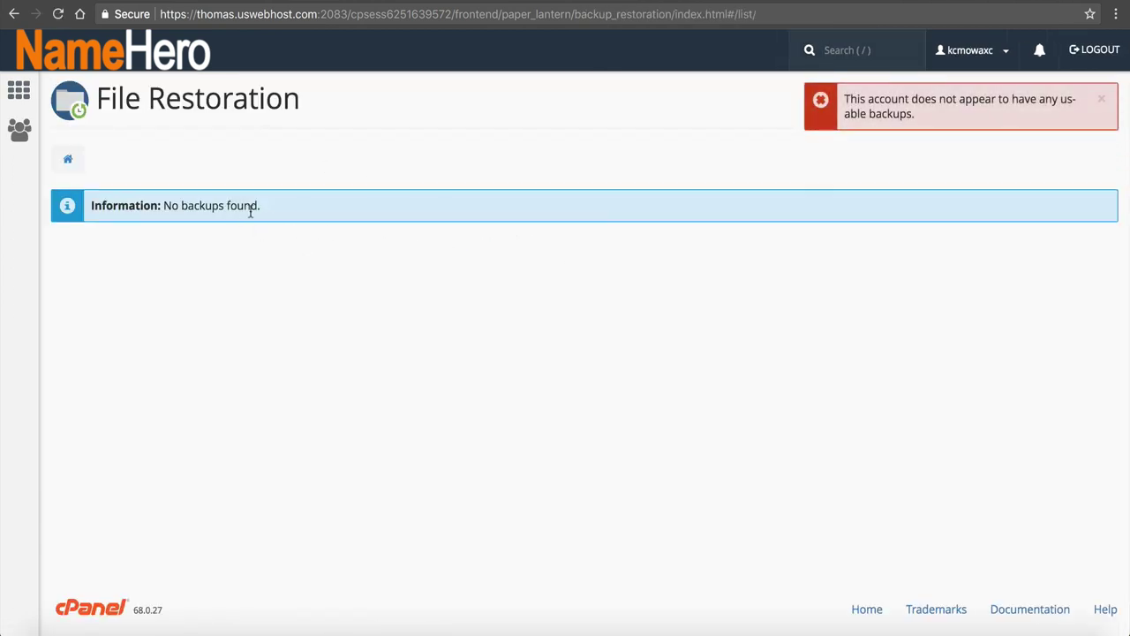
{"action": "left_click", "coordinate": [137, 62]}
{"action": "scroll", "coordinate": [227, 159], "scroll_direction": "down", "scroll_amount": 15}
{"action": "scroll", "coordinate": [314, 304], "scroll_direction": "down", "scroll_amount": 7}
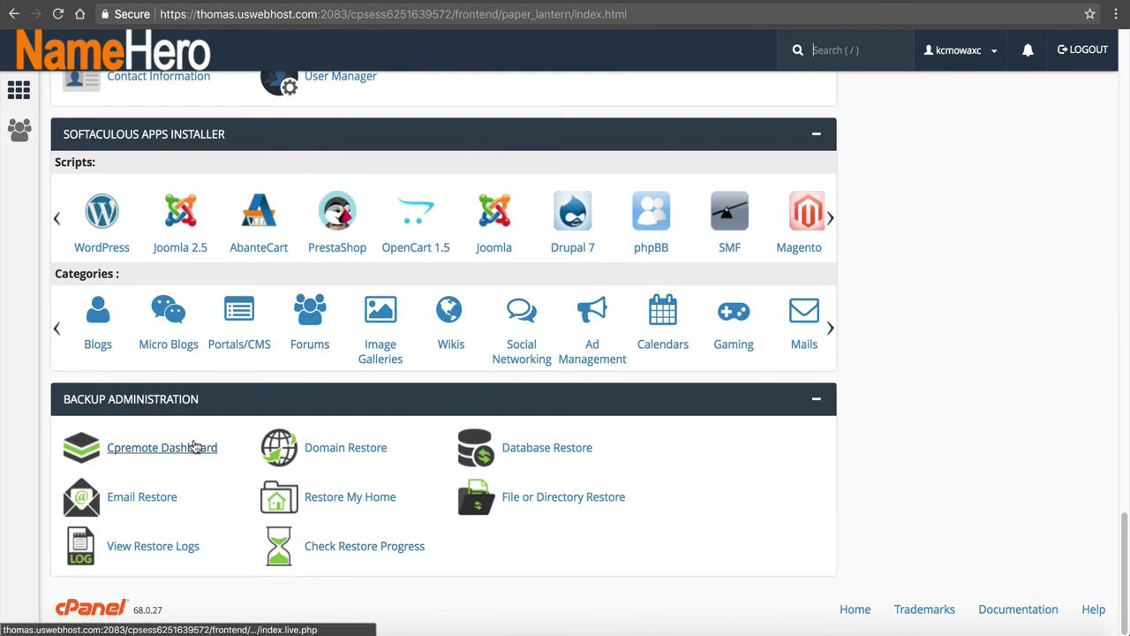
Step: Compare the backup tools in the Files section with the restore tools under Backup Administration
{"action": "scroll", "coordinate": [350, 392], "scroll_direction": "up", "scroll_amount": 5}
{"action": "scroll", "coordinate": [350, 392], "scroll_direction": "up", "scroll_amount": 15}
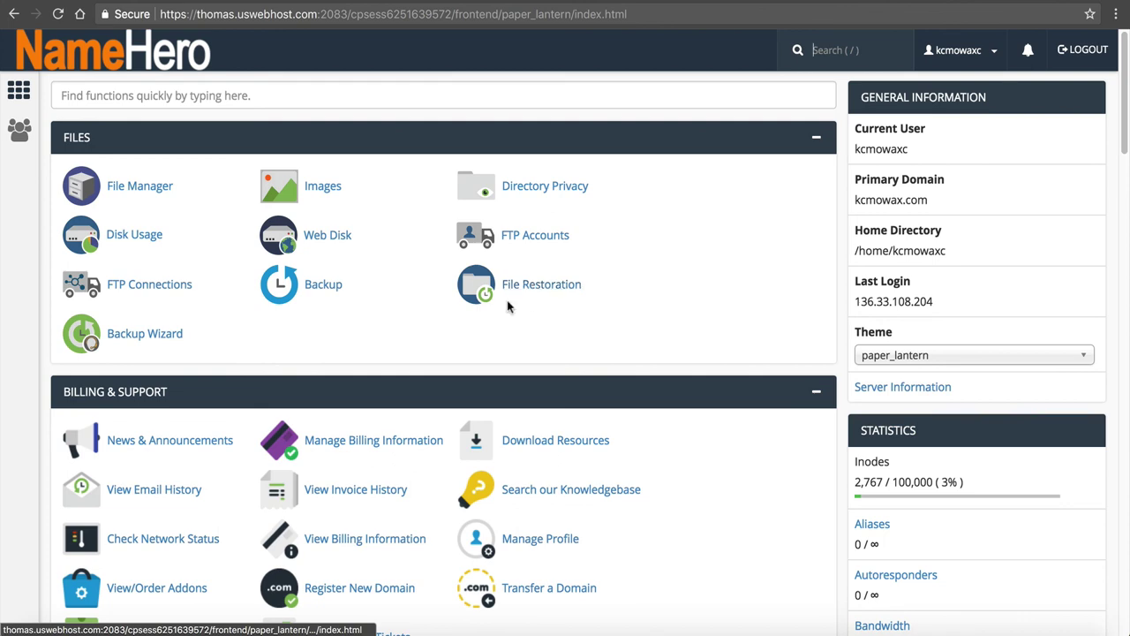
{"action": "scroll", "coordinate": [459, 341], "scroll_direction": "down", "scroll_amount": 15}
{"action": "scroll", "coordinate": [455, 343], "scroll_direction": "down", "scroll_amount": 2}
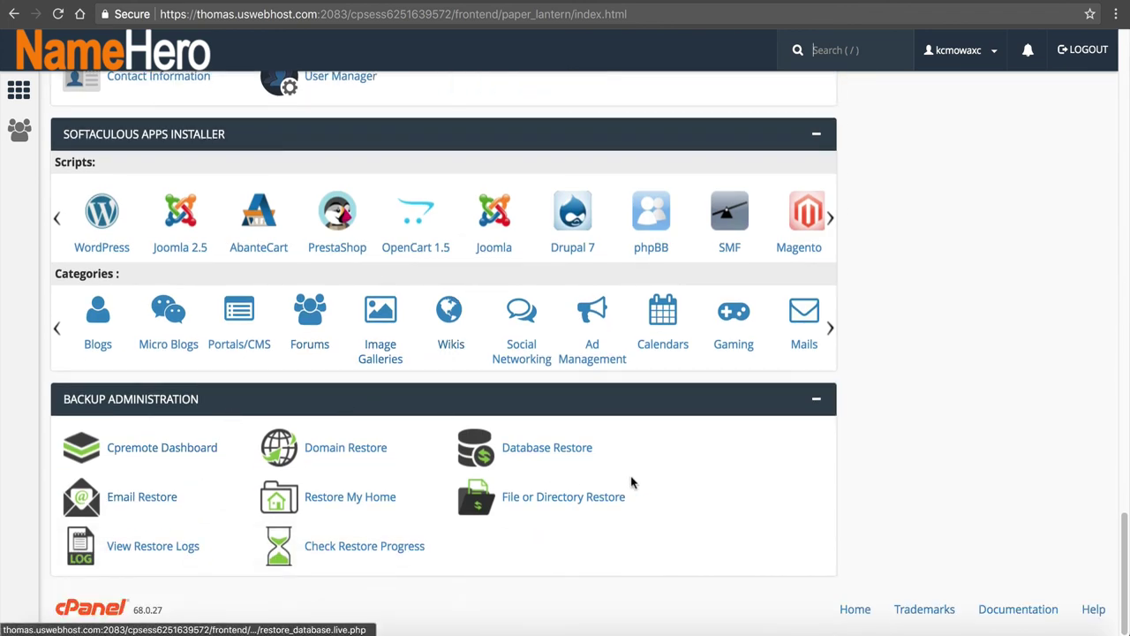
Step: Highlight the inode limit in the account's Statistics section
{"action": "scroll", "coordinate": [914, 296], "scroll_direction": "up", "scroll_amount": 20}
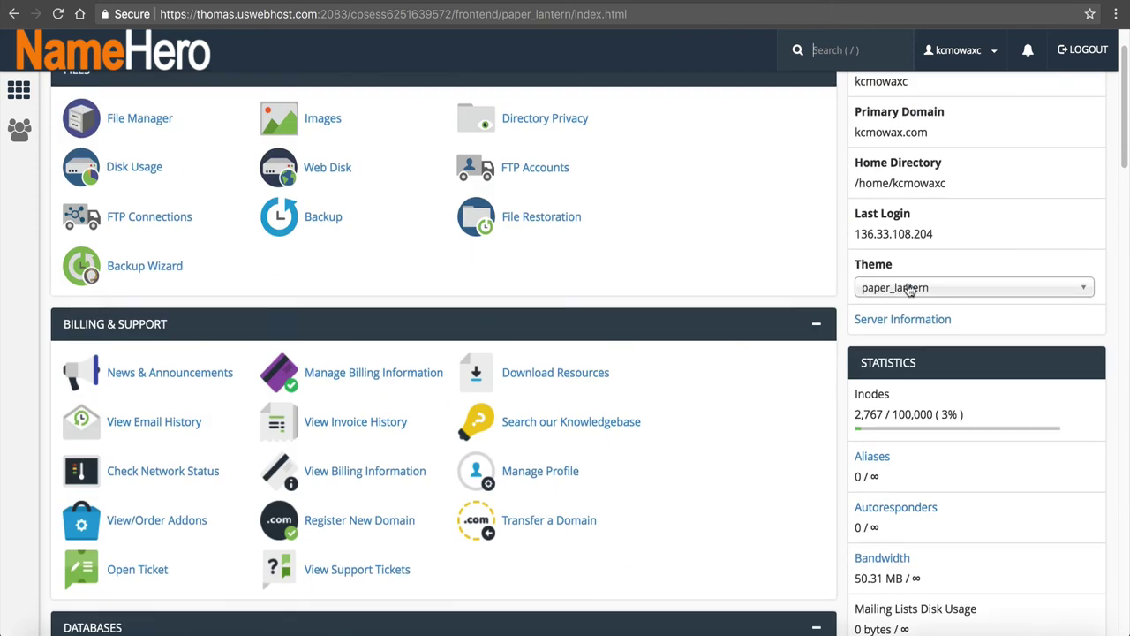
{"action": "scroll", "coordinate": [909, 290], "scroll_direction": "up", "scroll_amount": 2}
{"action": "left_click_drag", "start_coordinate": [892, 482], "coordinate": [933, 481]}
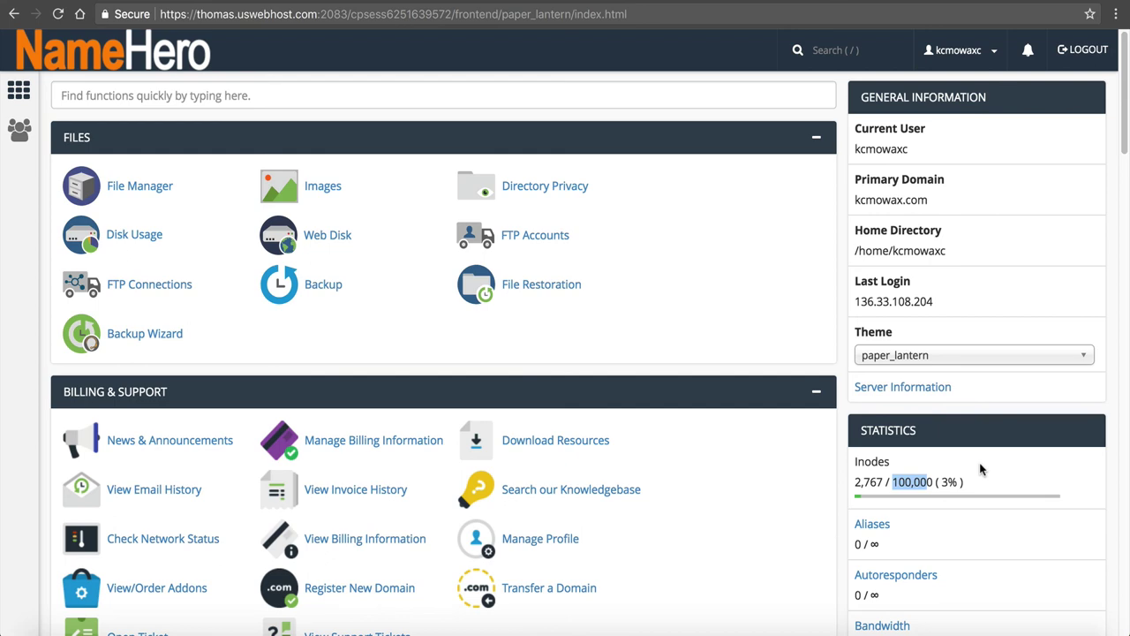
Step: Revisit the Backup Administration tools, return to the start of the cPanel home page and clear the text selection
{"action": "scroll", "coordinate": [614, 127], "scroll_direction": "down", "scroll_amount": 20}
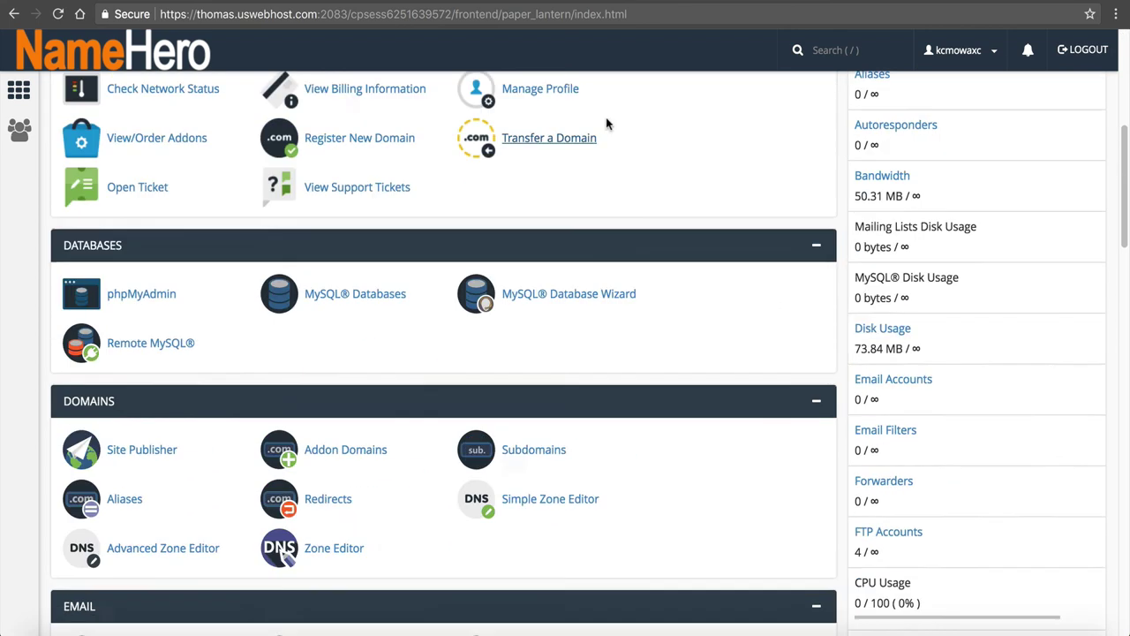
{"action": "scroll", "coordinate": [585, 189], "scroll_direction": "down", "scroll_amount": 2}
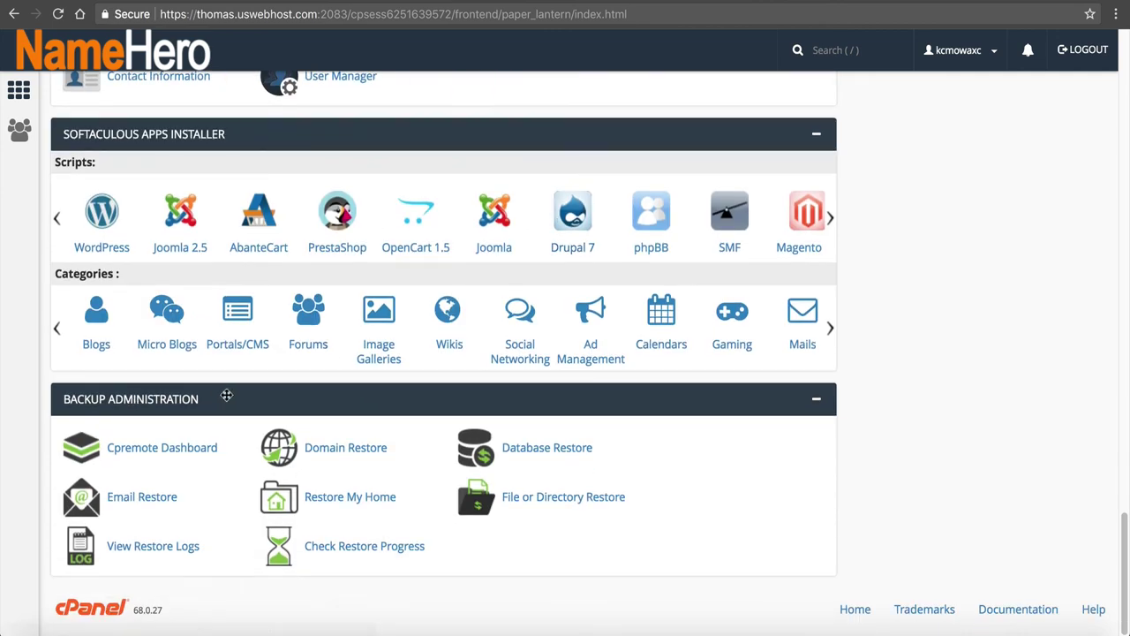
{"action": "scroll", "coordinate": [549, 482], "scroll_direction": "up", "scroll_amount": 20}
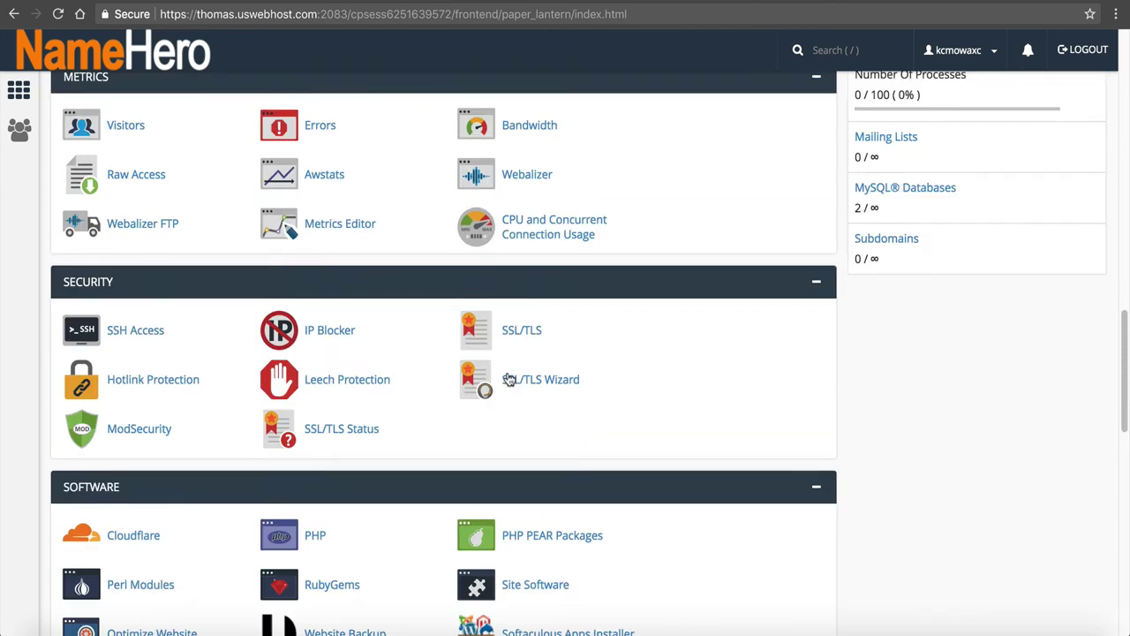
{"action": "scroll", "coordinate": [501, 353], "scroll_direction": "up", "scroll_amount": 1}
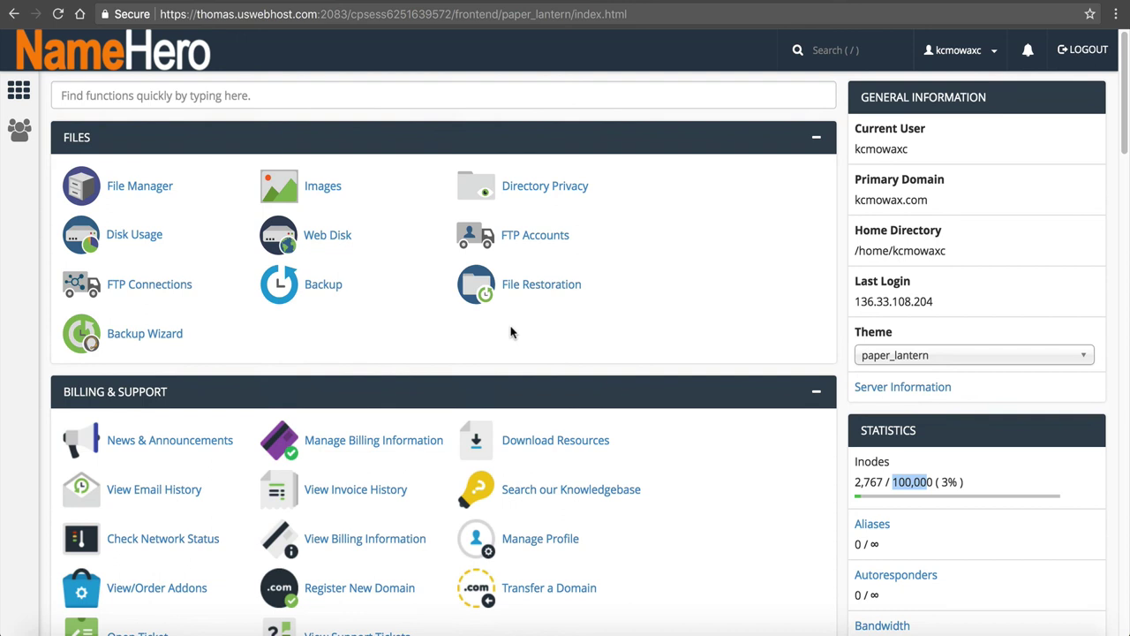
{"action": "left_click", "coordinate": [952, 238]}
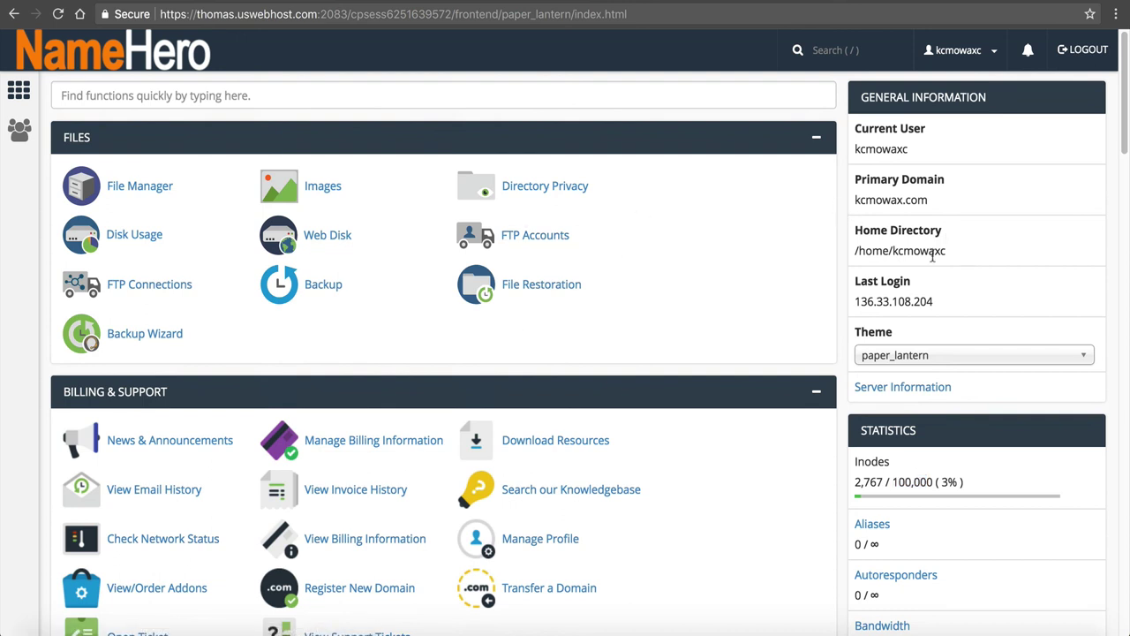